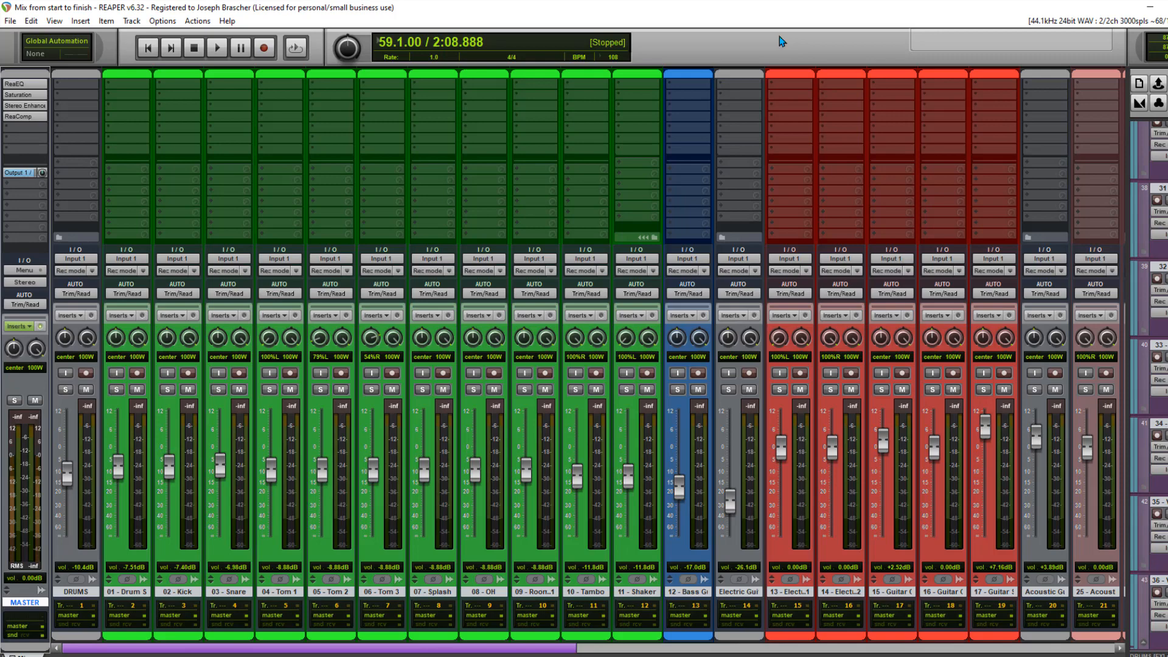
- Look over all the mixer channels from the drums through the guitars and extras to the vocals
scroll(612, 150, "right", 10)
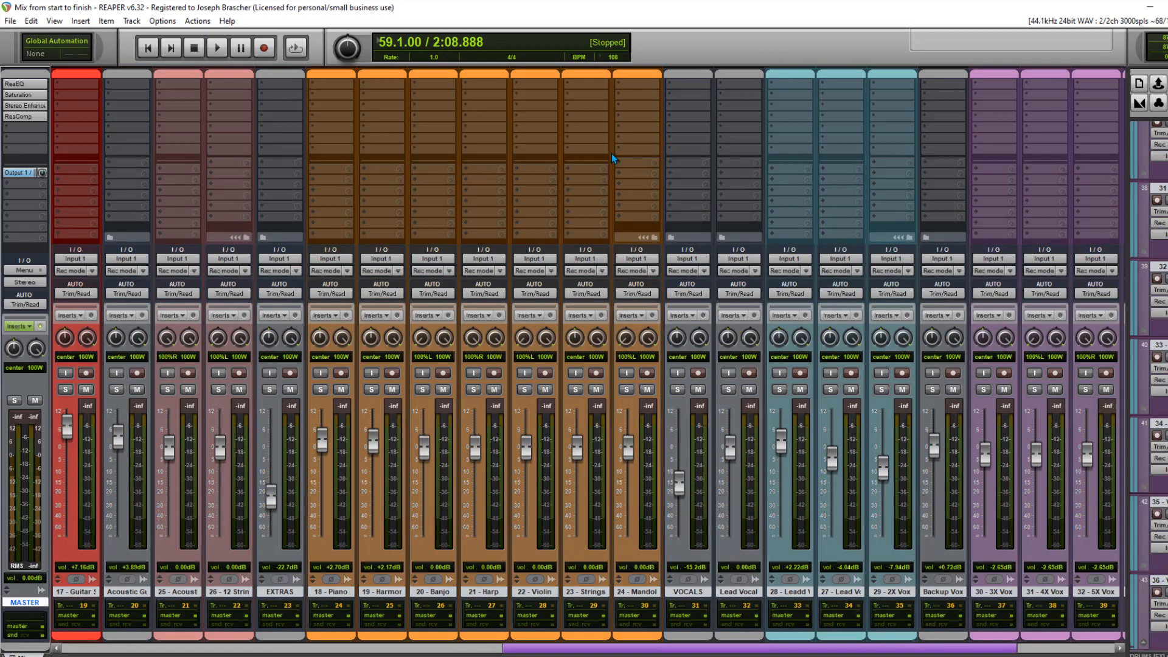
scroll(612, 153, "left", 8)
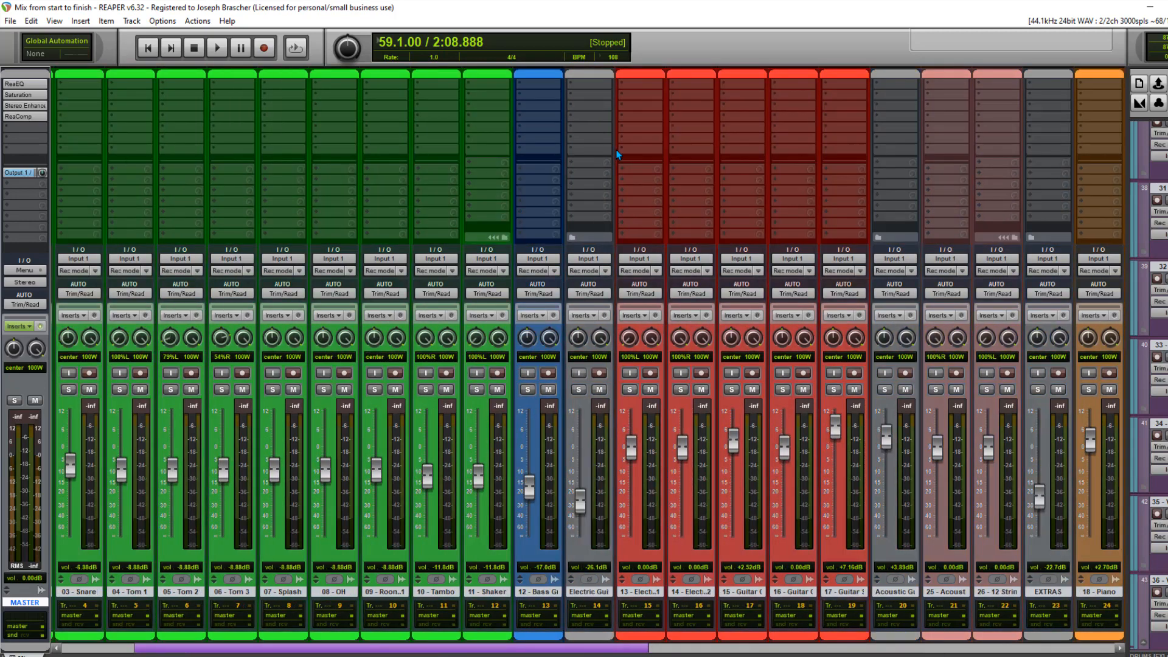
scroll(618, 154, "left", 2)
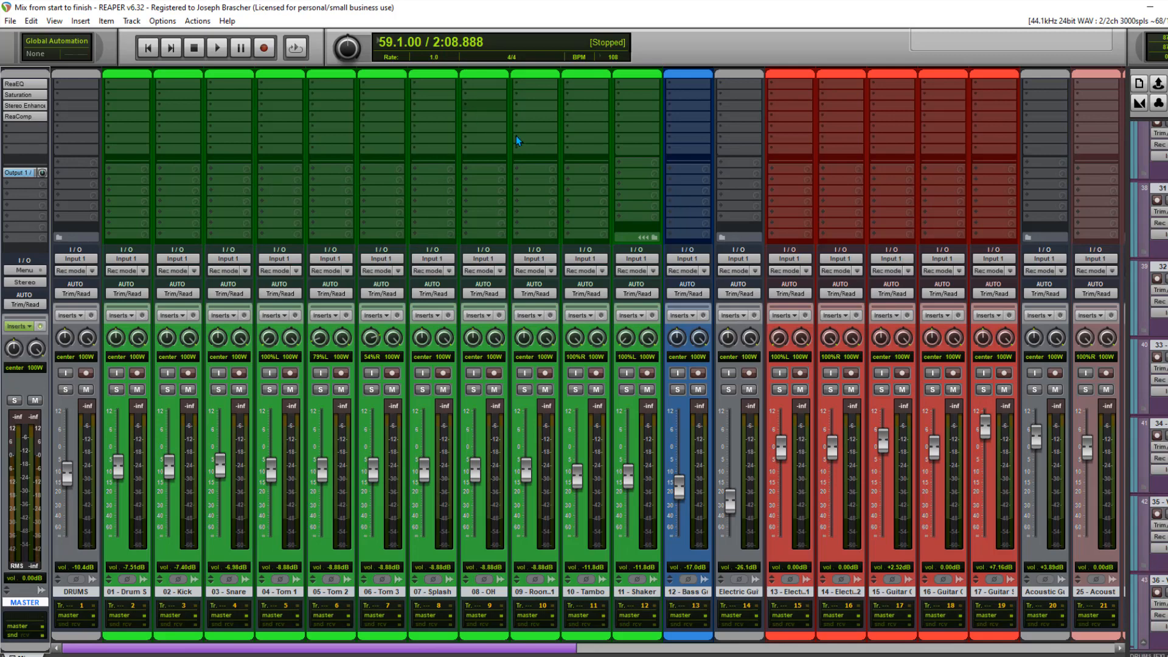
scroll(772, 390, "right", 6)
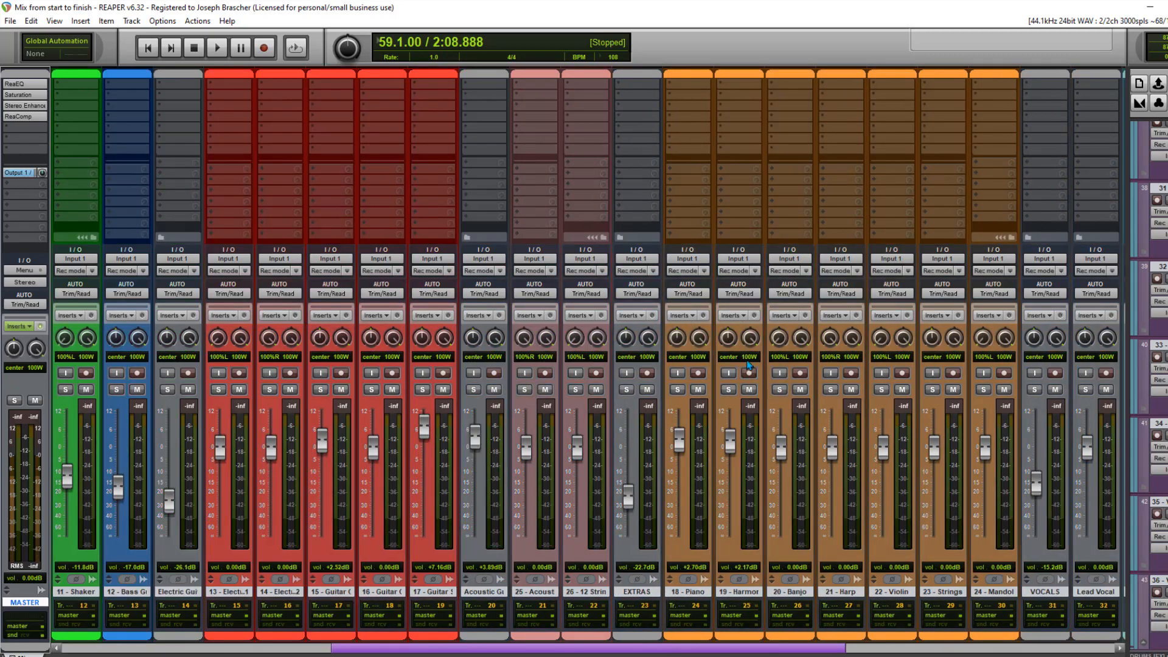
scroll(749, 365, "right", 6)
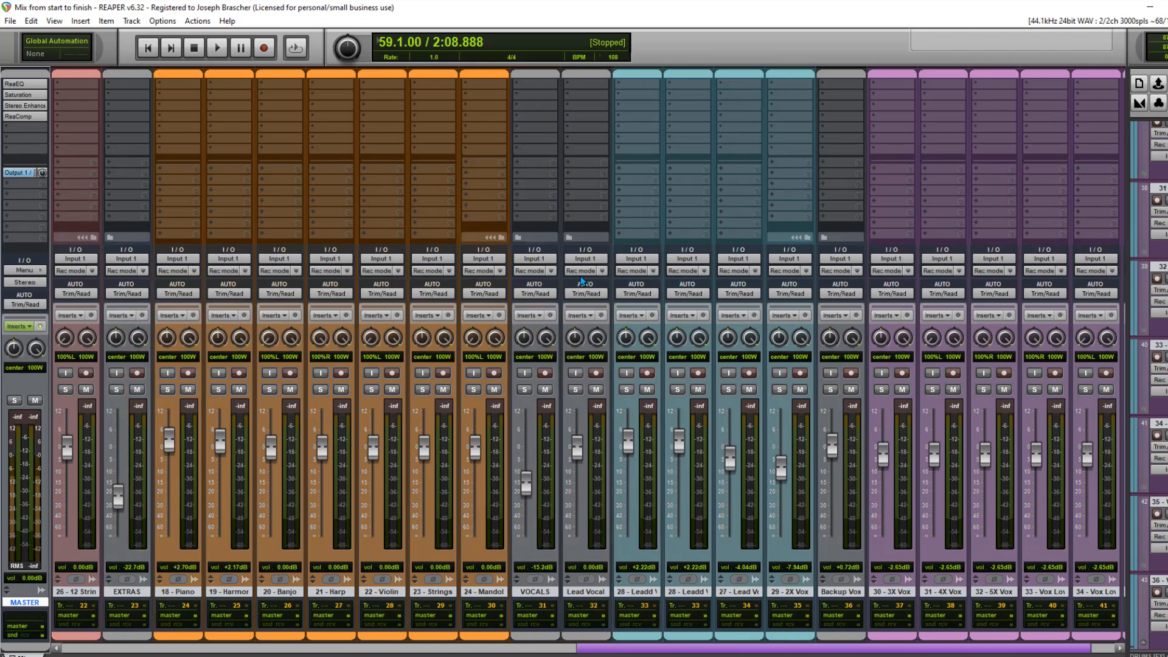
scroll(581, 281, "left", 12)
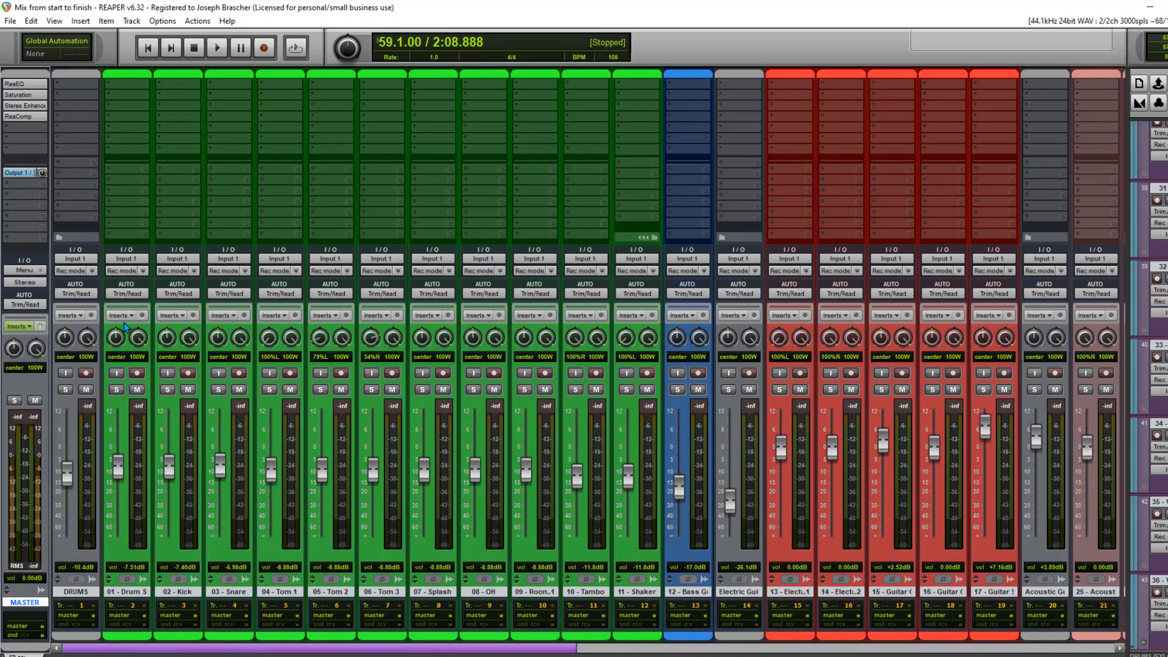
- Solo the DRUMS folder track and play a few seconds of it
left_click(66, 389)
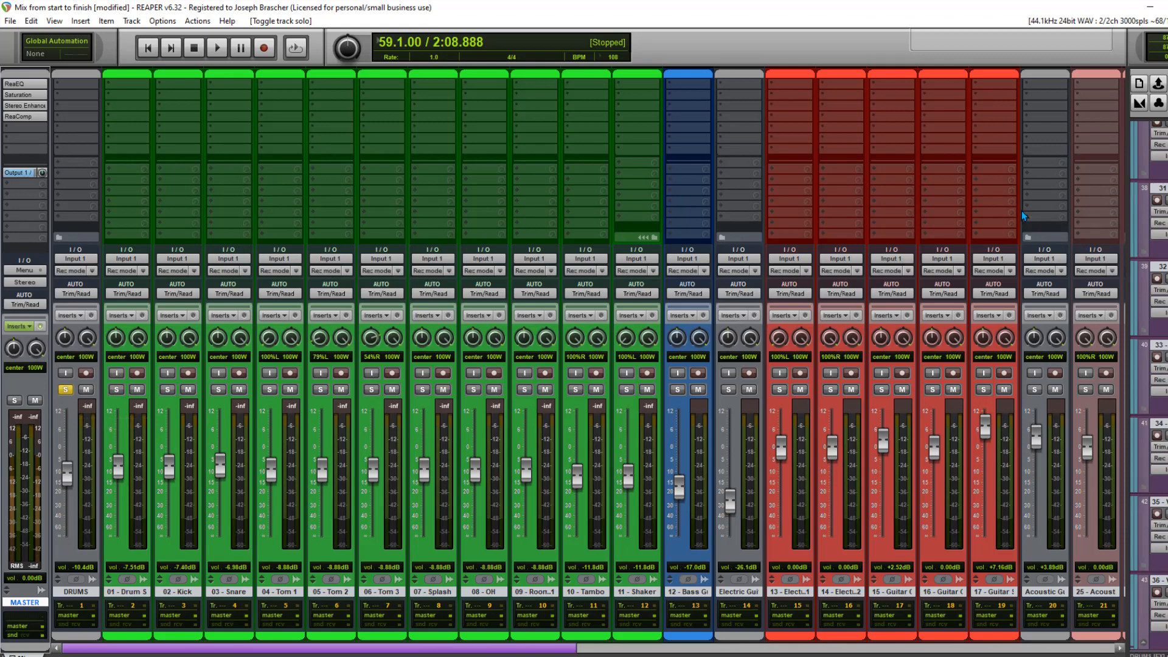
key("space")
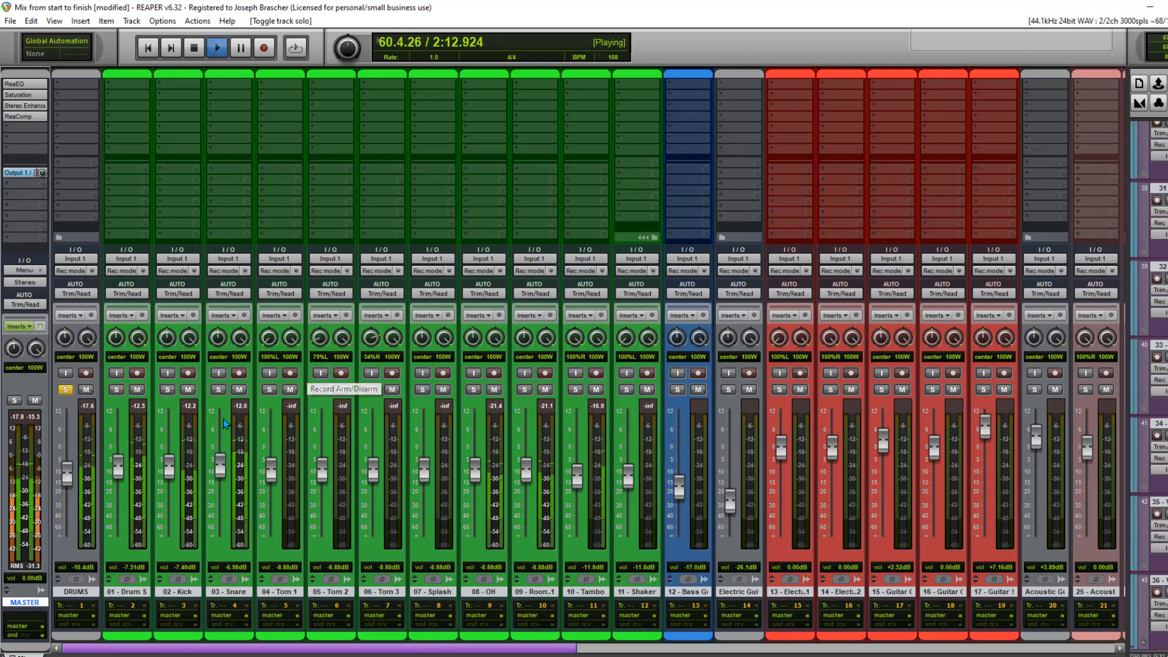
key("space")
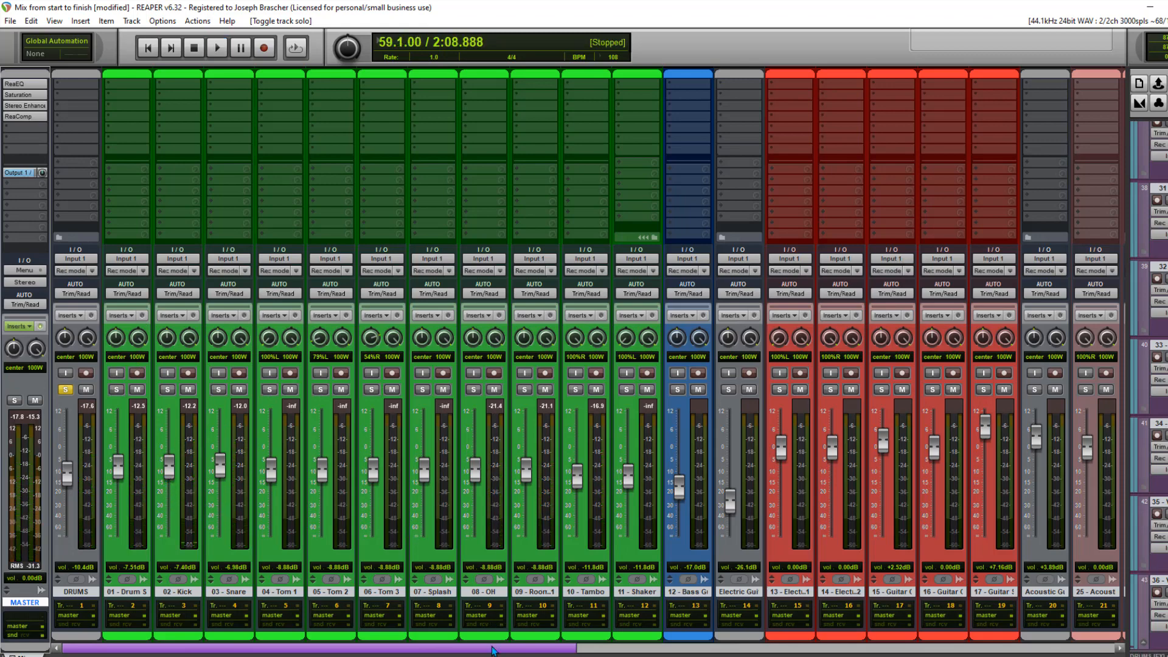
- Hide the mixer and make a time selection from measure 71 to the end of the drum audio
left_click(54, 21)
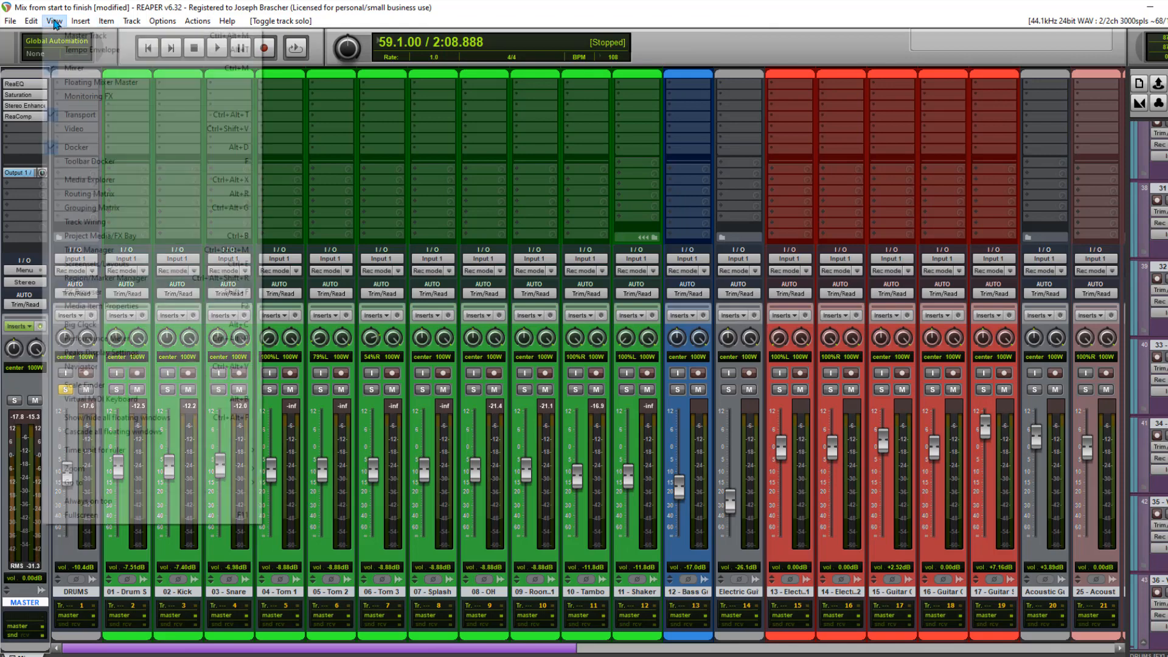
left_click(67, 68)
scroll(529, 223, "left", 5)
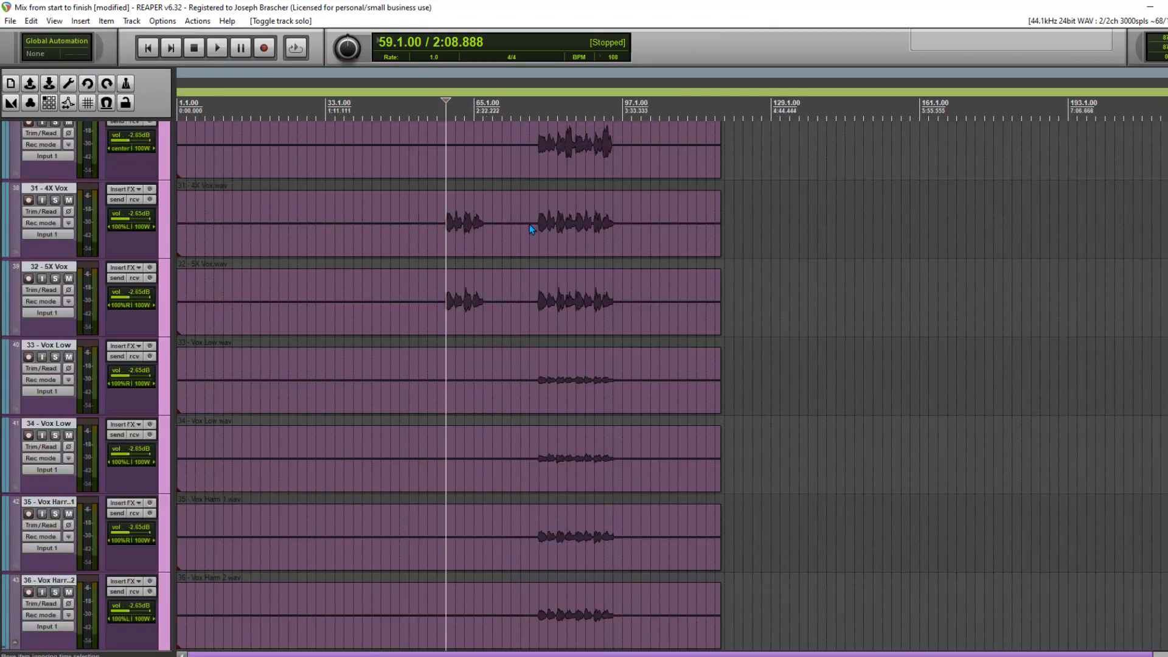
scroll(546, 196, "up", 15)
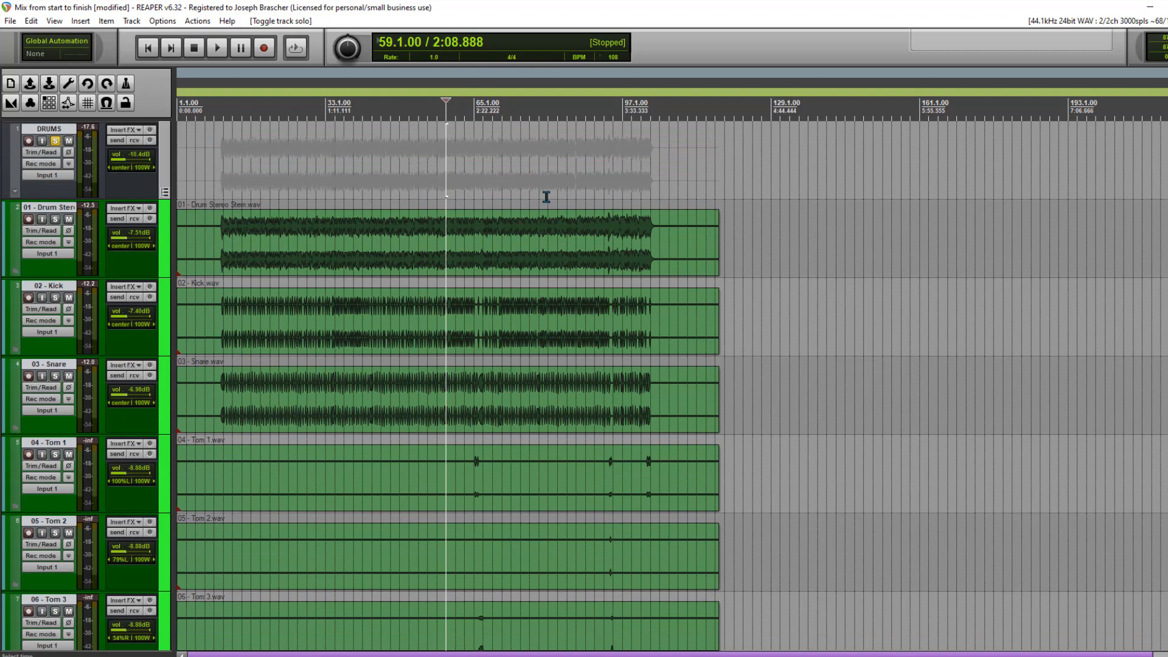
left_click(501, 175)
left_click_drag(502, 175, 649, 176)
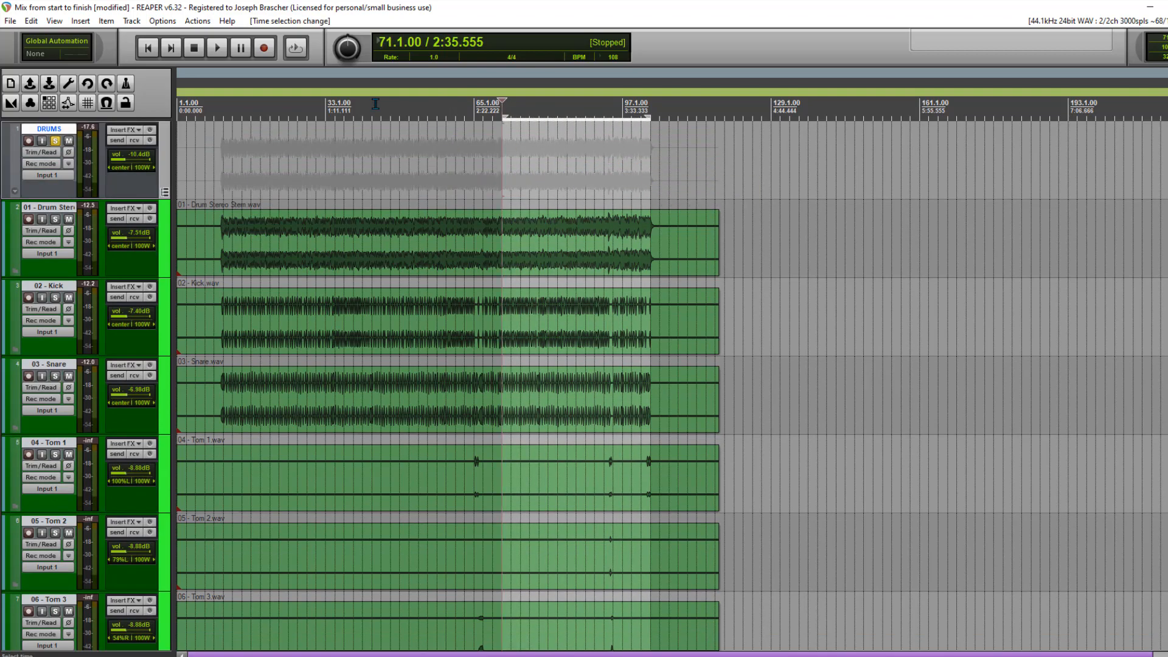
- Enable repeat for the time selection, play it briefly and bring the mixer back
left_click(295, 50)
key("space")
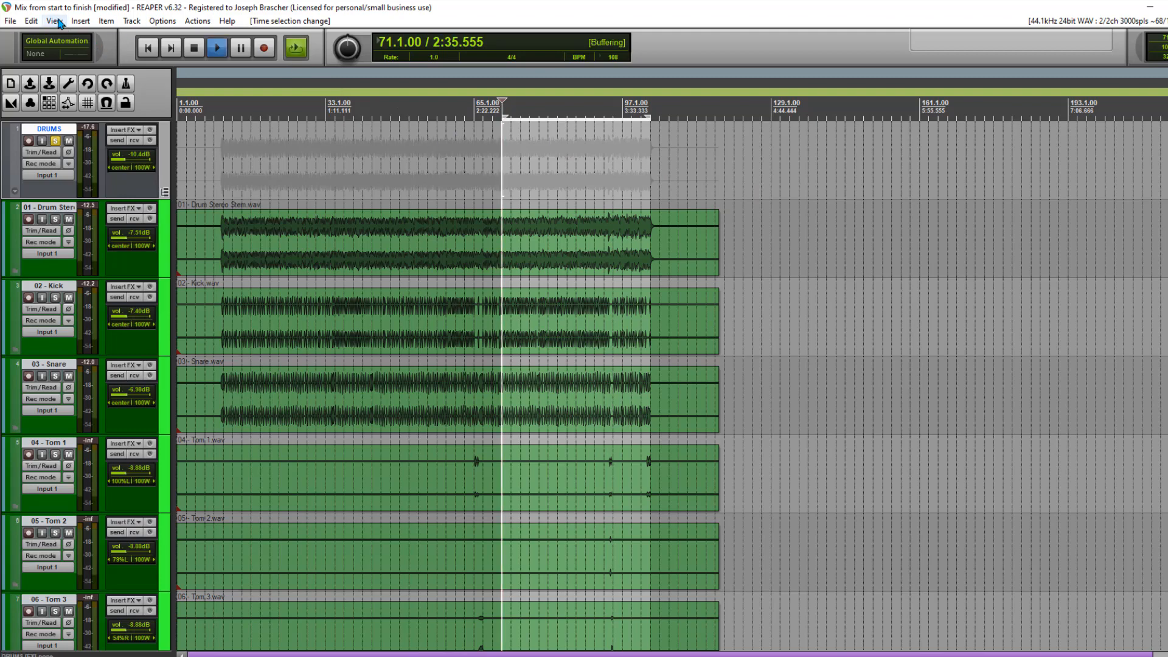
scroll(559, 162, "up", 5)
left_click(54, 20)
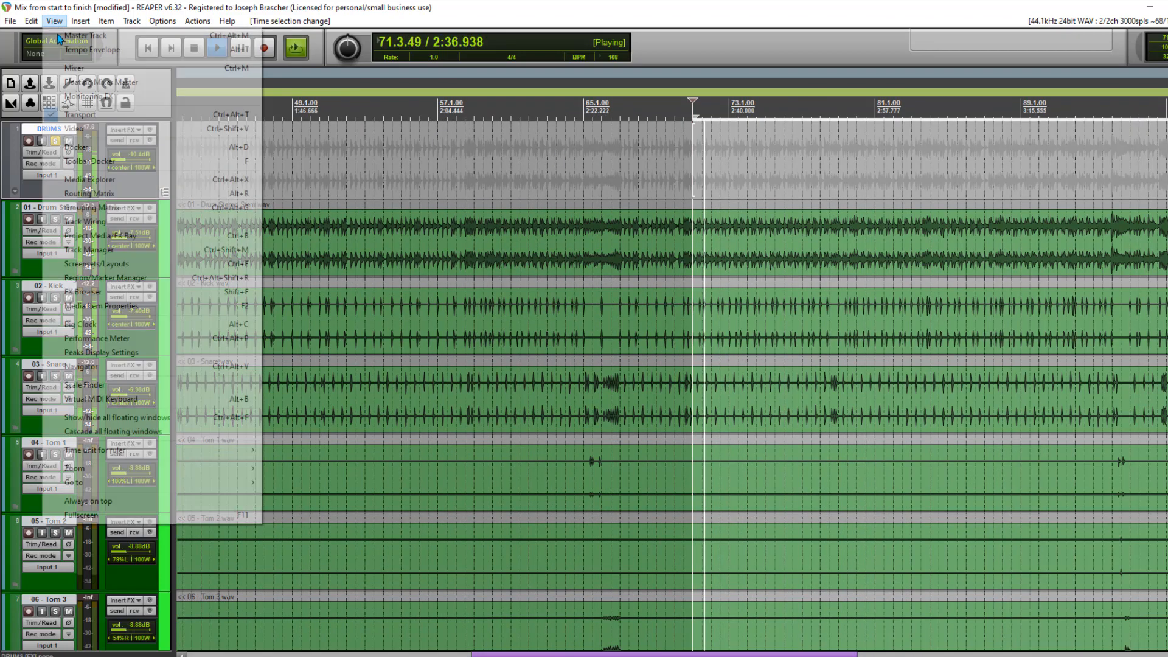
left_click(73, 69)
key("space")
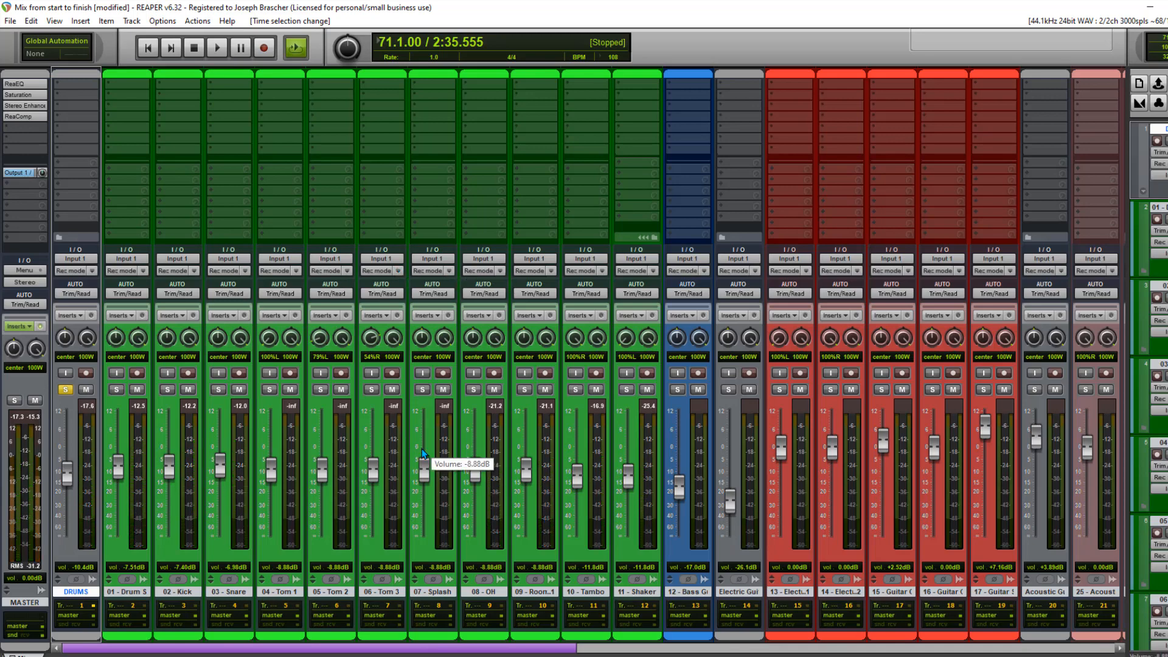
- Audition the 01 Drum Stereo Stem track in solo and unsolo it
left_click(117, 390)
key("space")
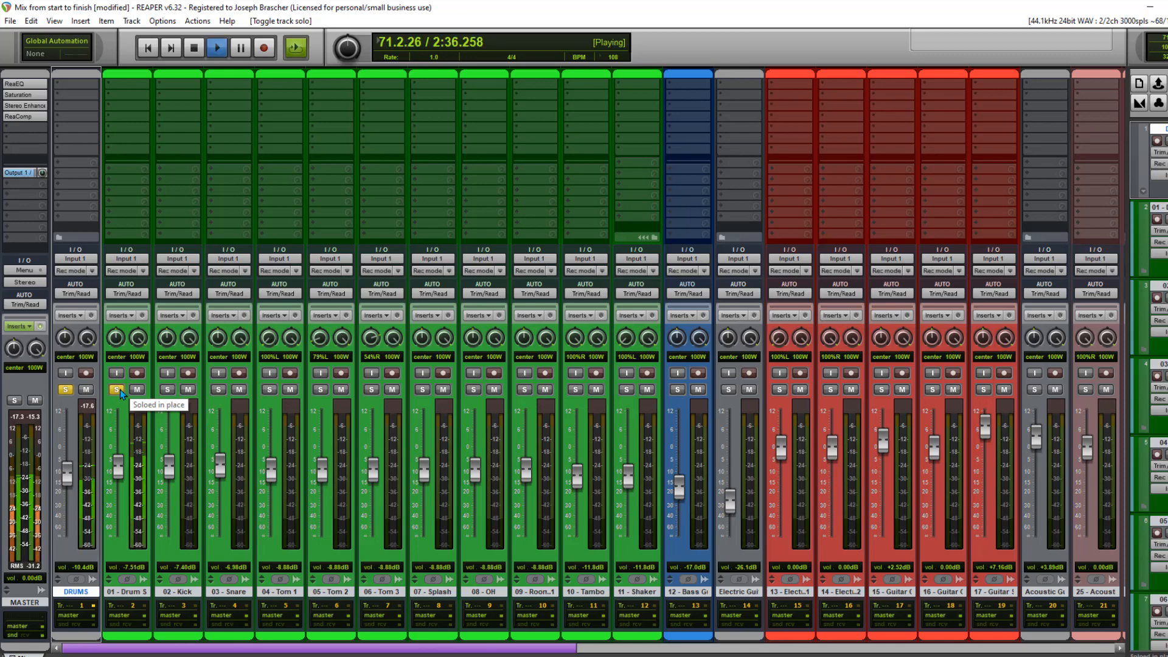
key("space")
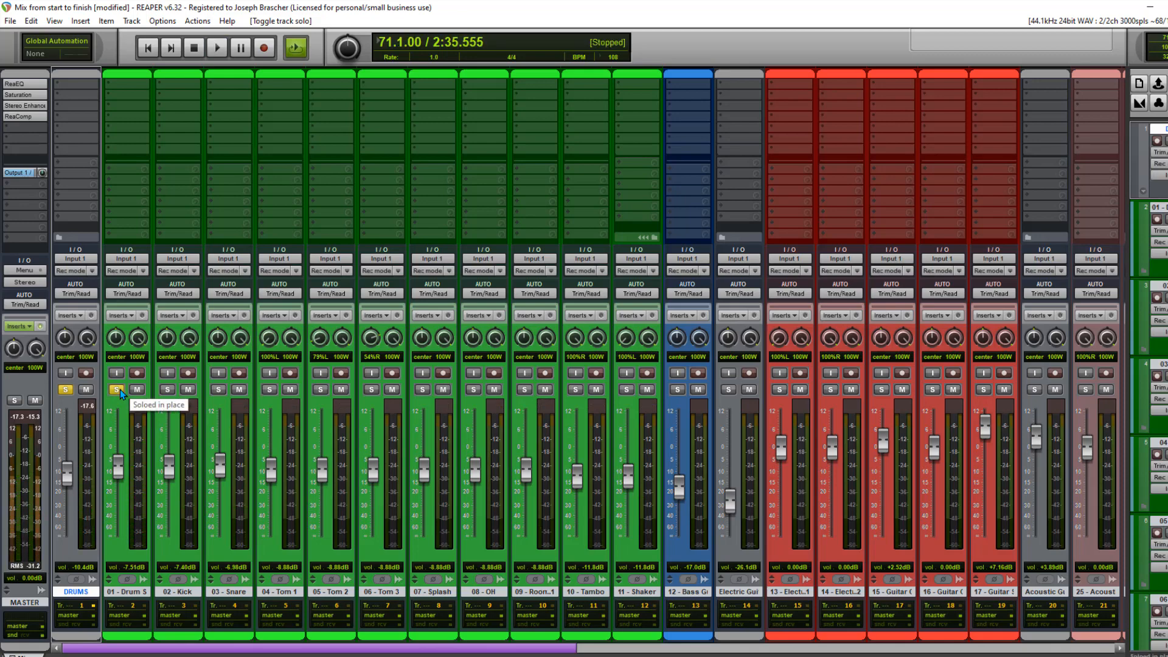
left_click(119, 389)
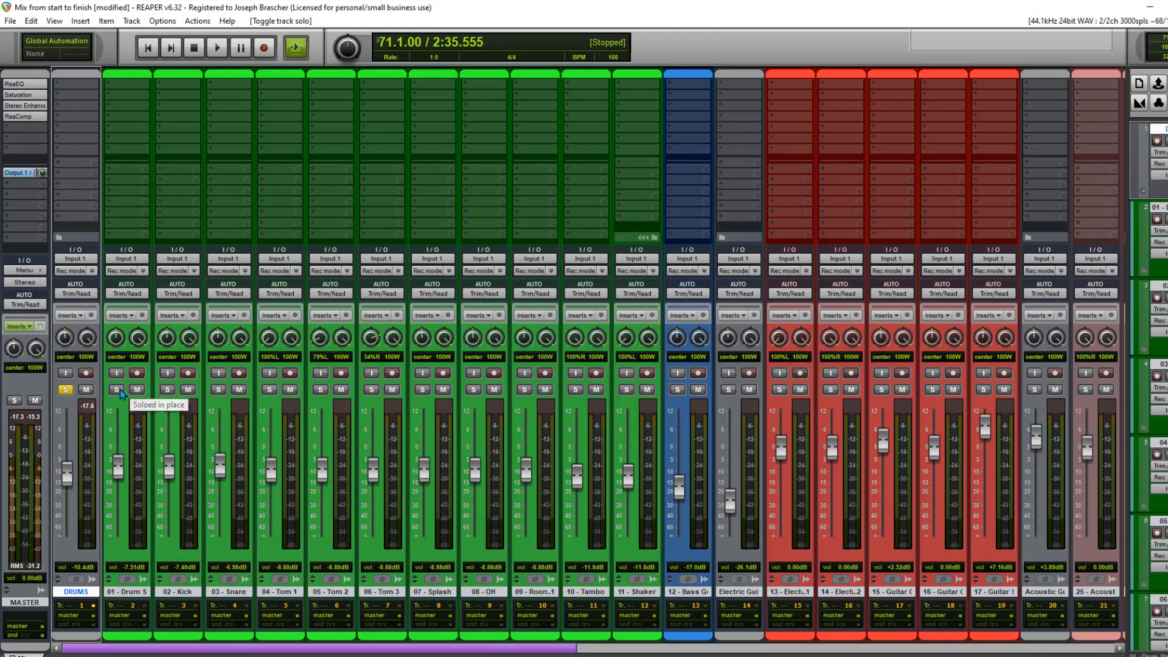
- Audition the 02 Kick and 03 Snare tracks one after the other in solo and unsolo both
left_click(168, 390)
key("space")
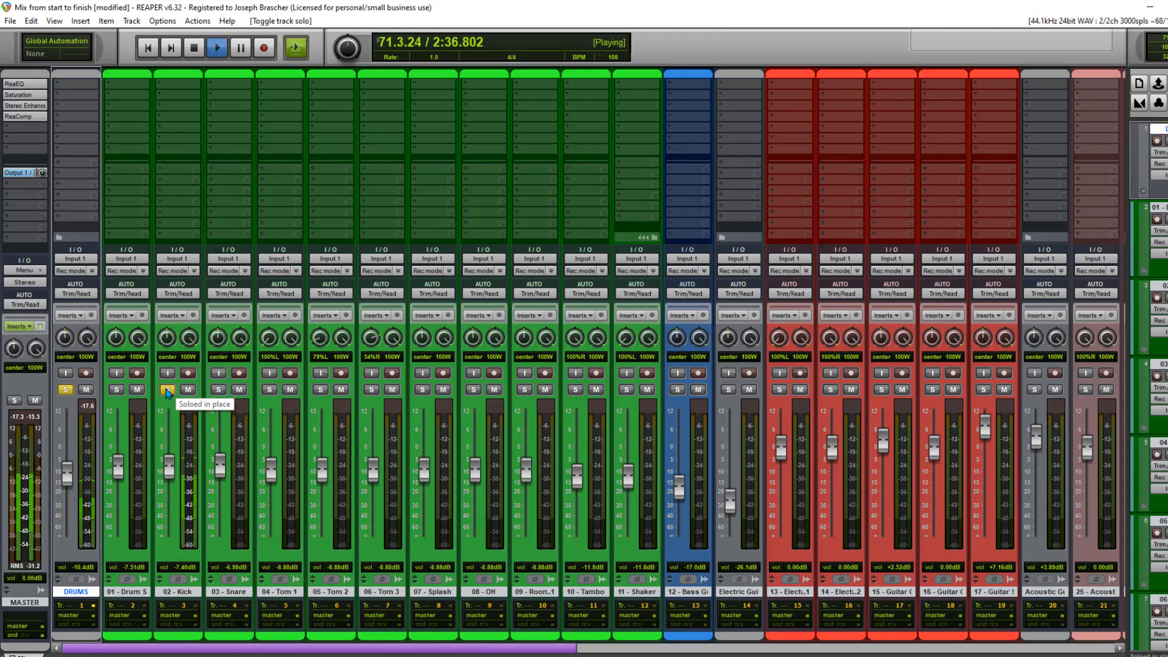
left_click(167, 389)
left_click(219, 389)
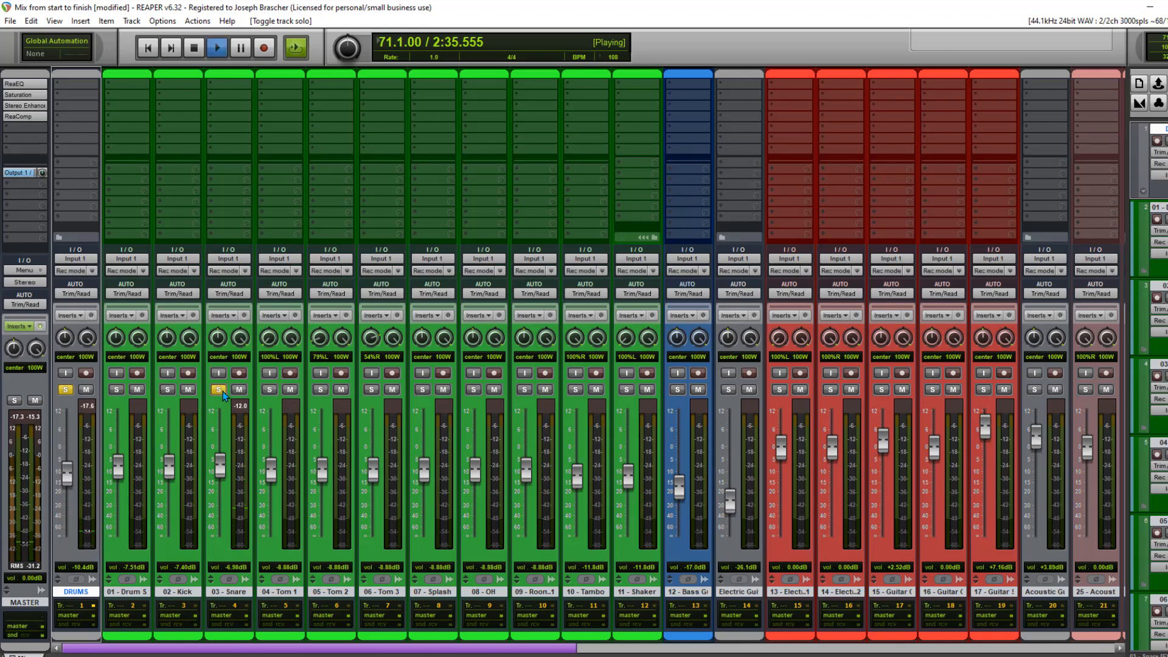
key("space")
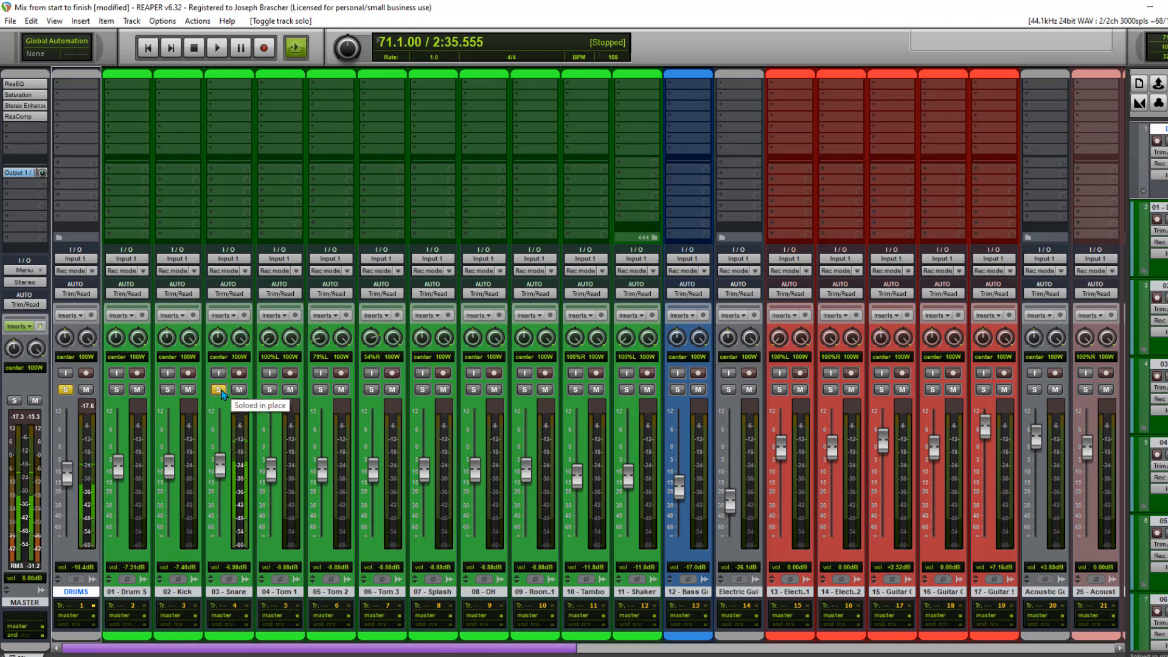
left_click(220, 390)
- Audition the 04 Tom 1 track in solo, unsolo it and briefly play the whole drum group
left_click(270, 389)
key("space")
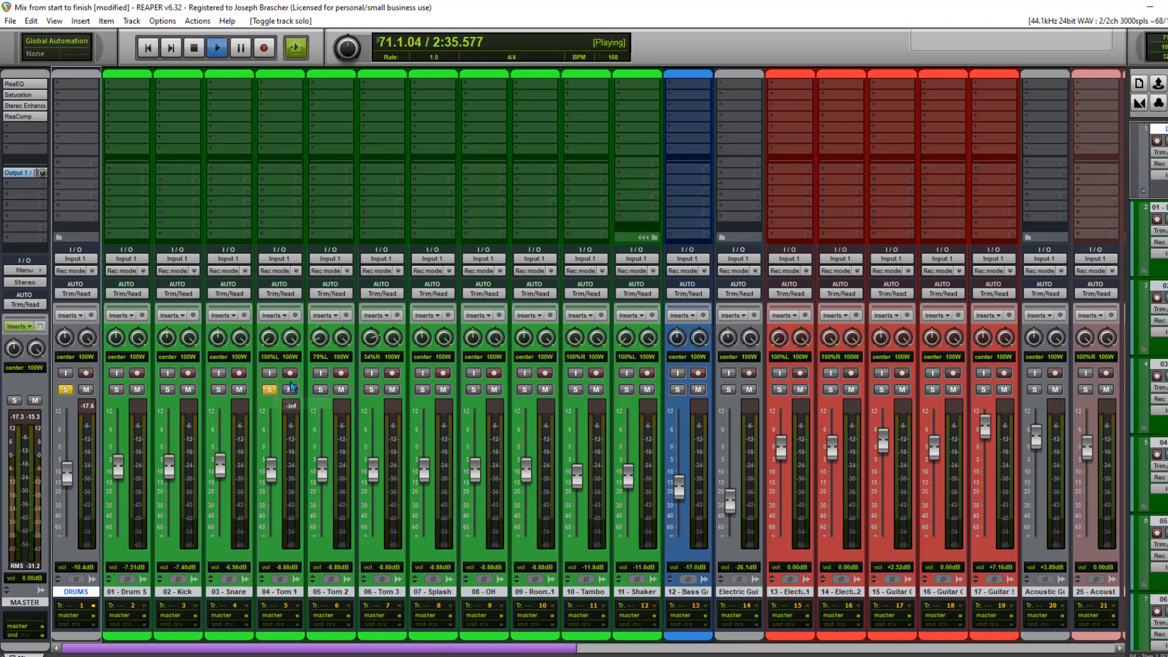
key("space")
left_click(270, 389)
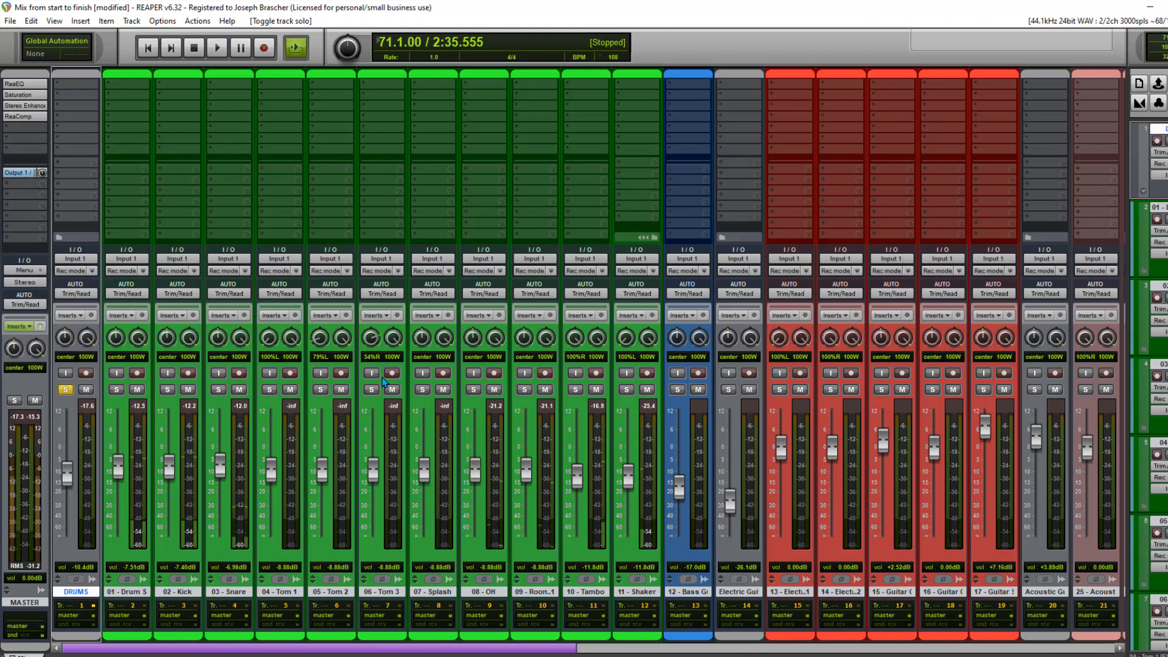
key("space")
key("space")
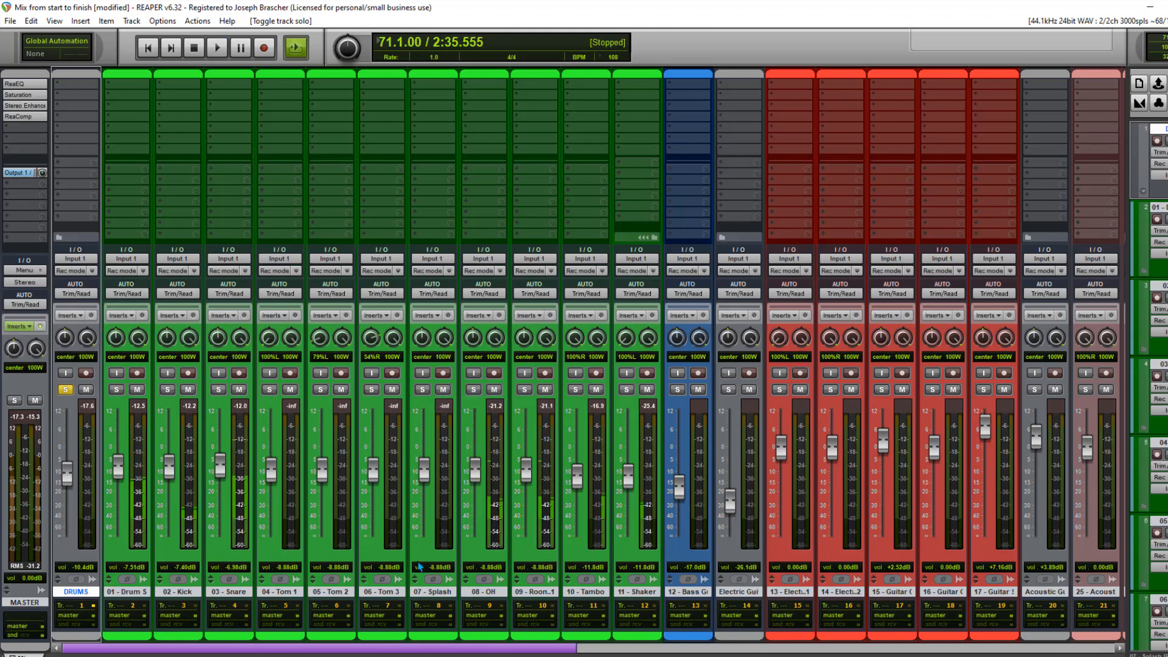
- Audition the 08 OH and 09 Room tracks one after the other in solo and unsolo both
left_click(473, 389)
key("space")
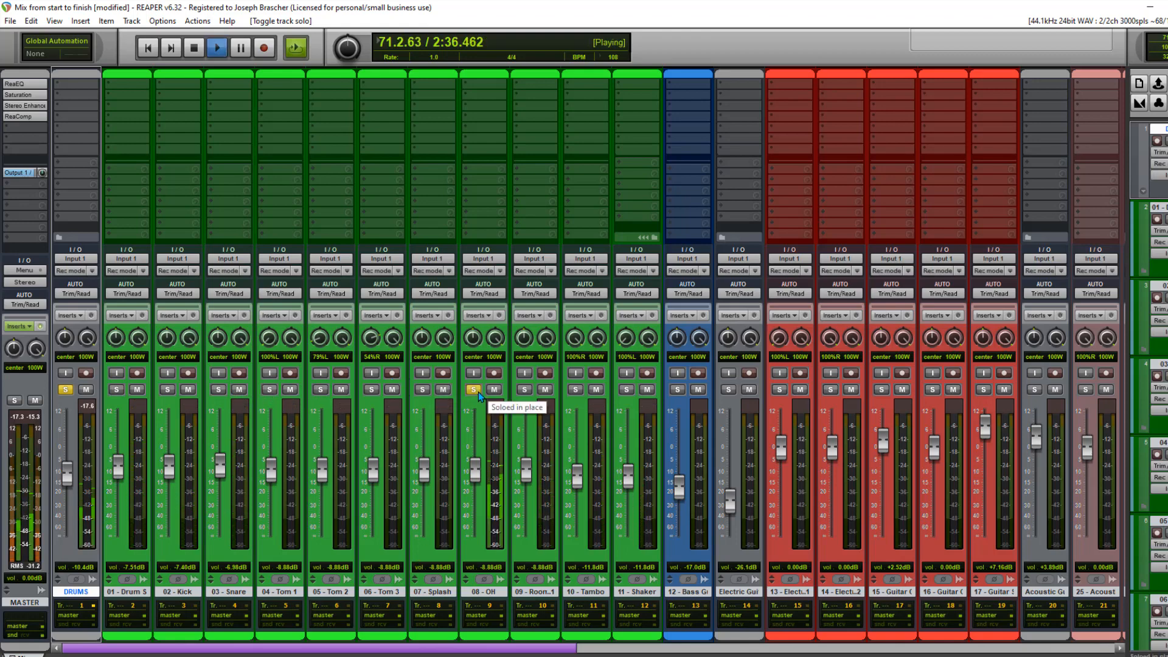
key("space")
left_click(479, 392)
left_click(521, 392)
key("space")
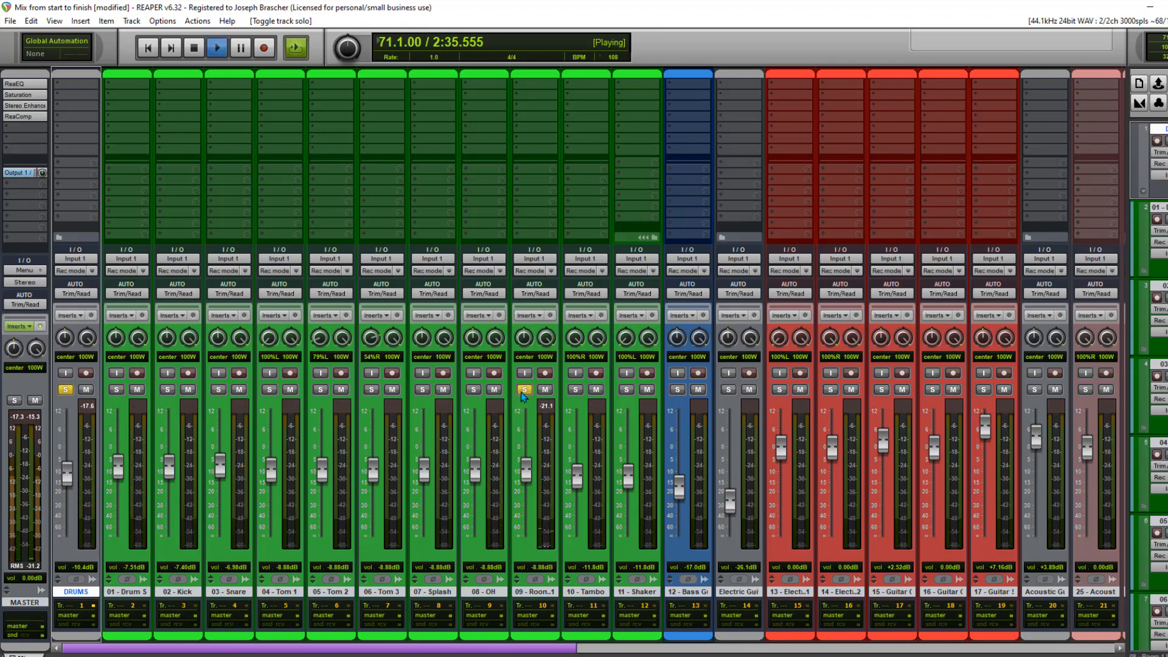
key("space")
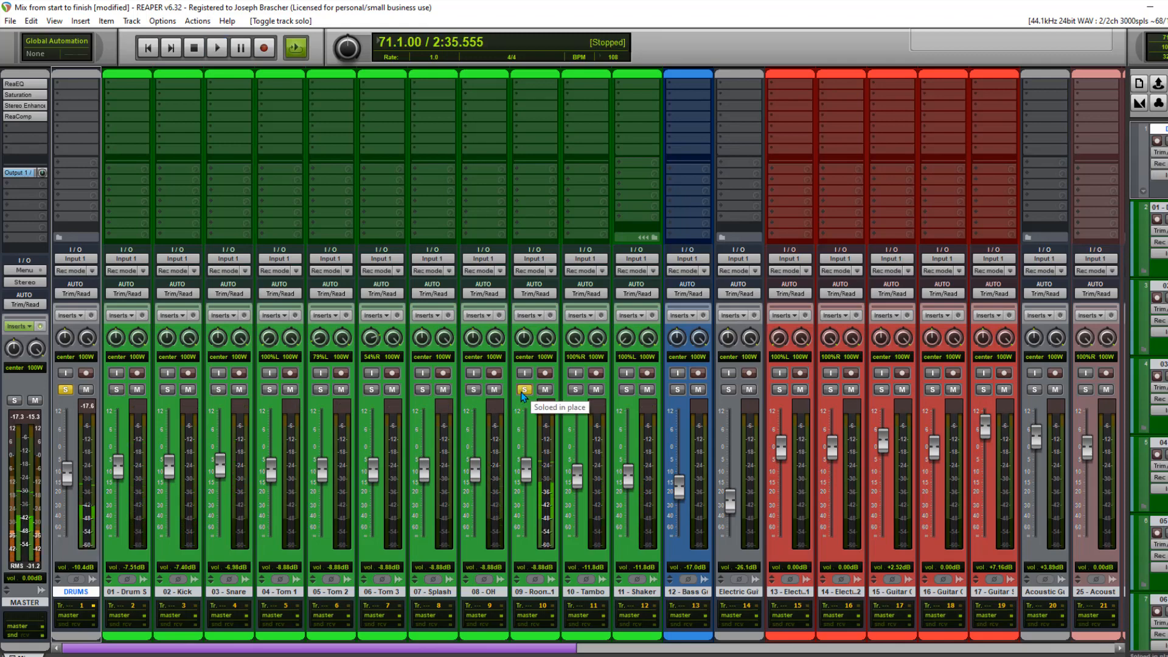
left_click(524, 389)
- Audition the 10 Tambo and 11 Shaker tracks in solo, unsolo both and stop playback
left_click(576, 389)
key("space")
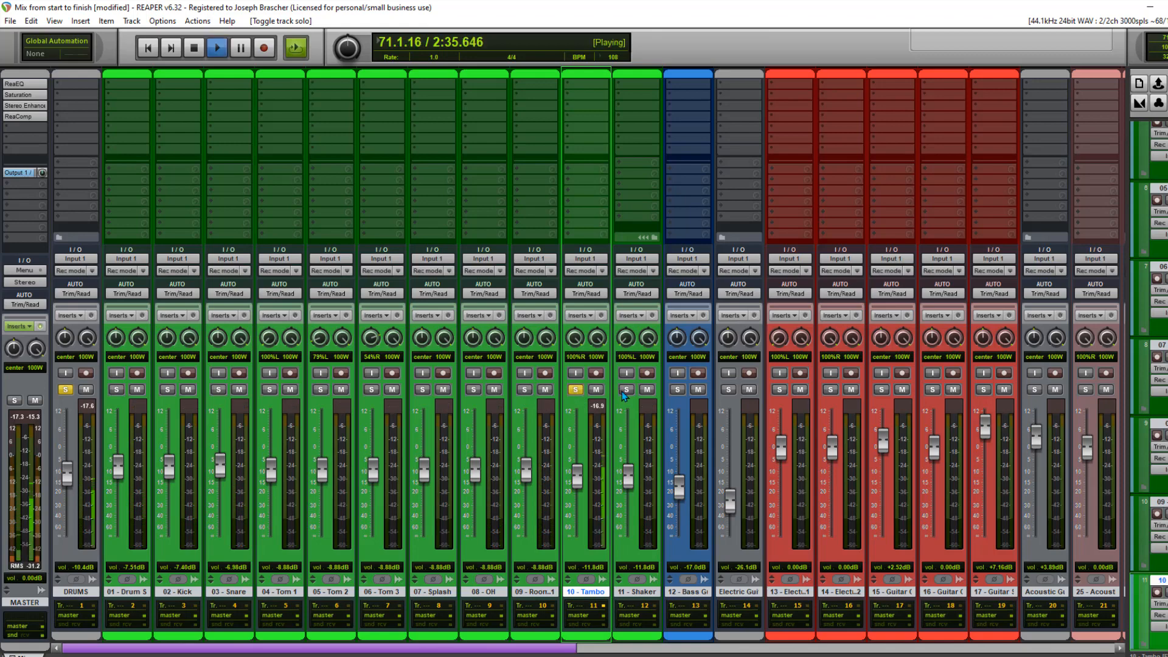
left_click(622, 391)
left_click(573, 391)
left_click(618, 389)
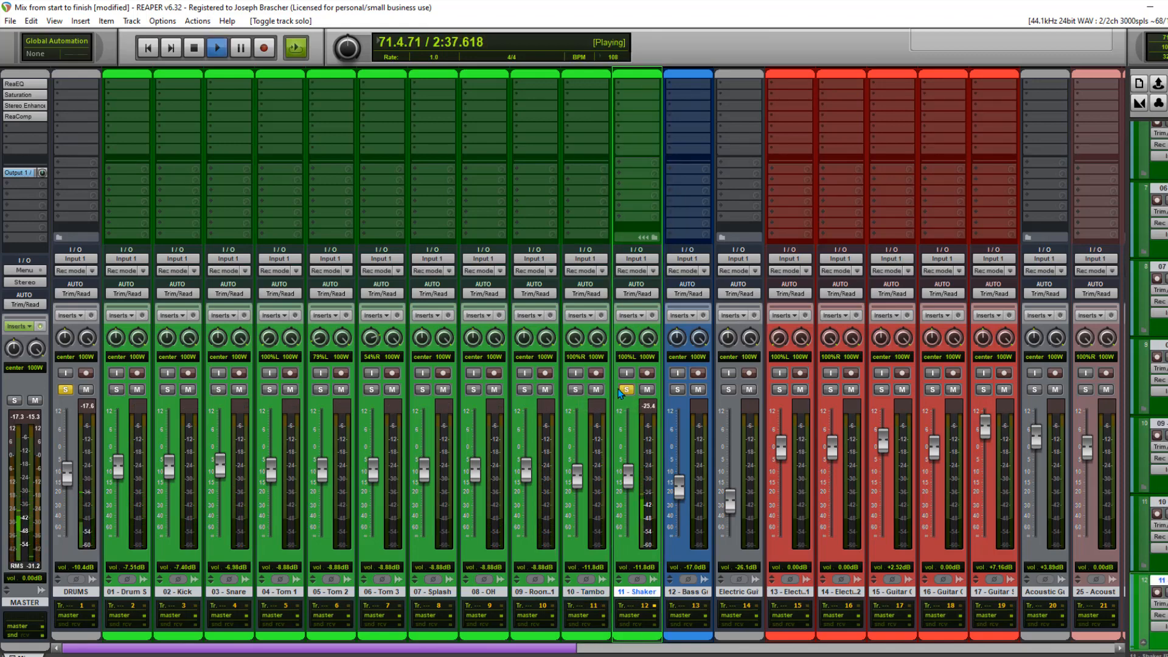
left_click(626, 389)
key("space")
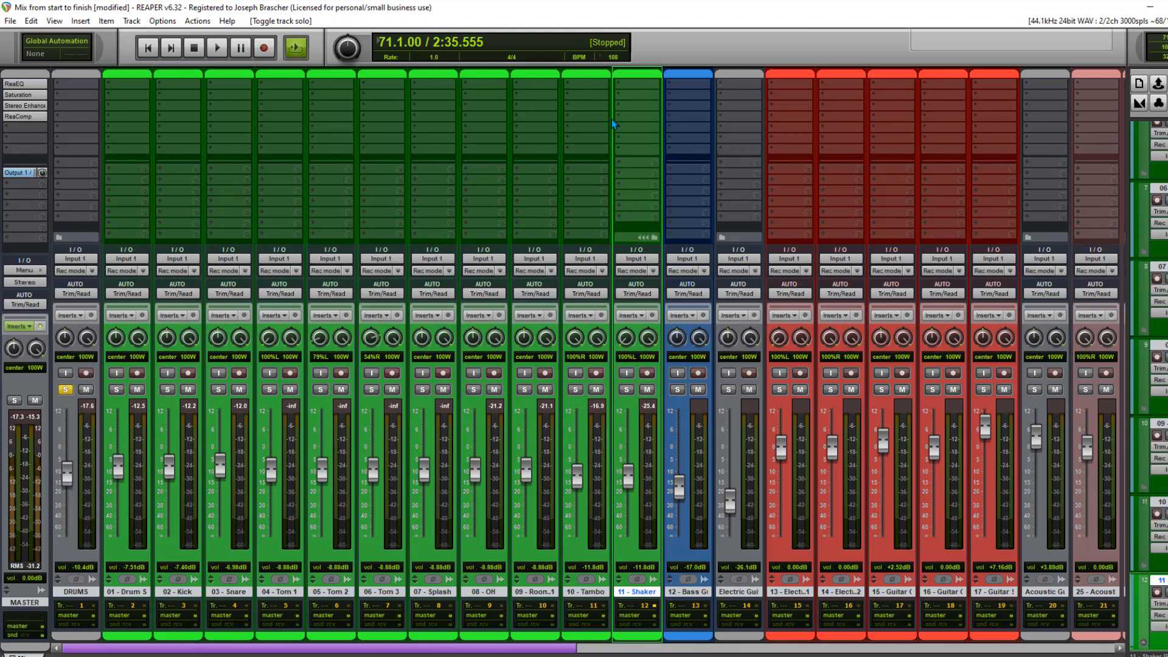
- Add ReaEQ to the 10 Tambo track and set band 1 to a High Pass at 107.6 Hz
double_click(582, 89)
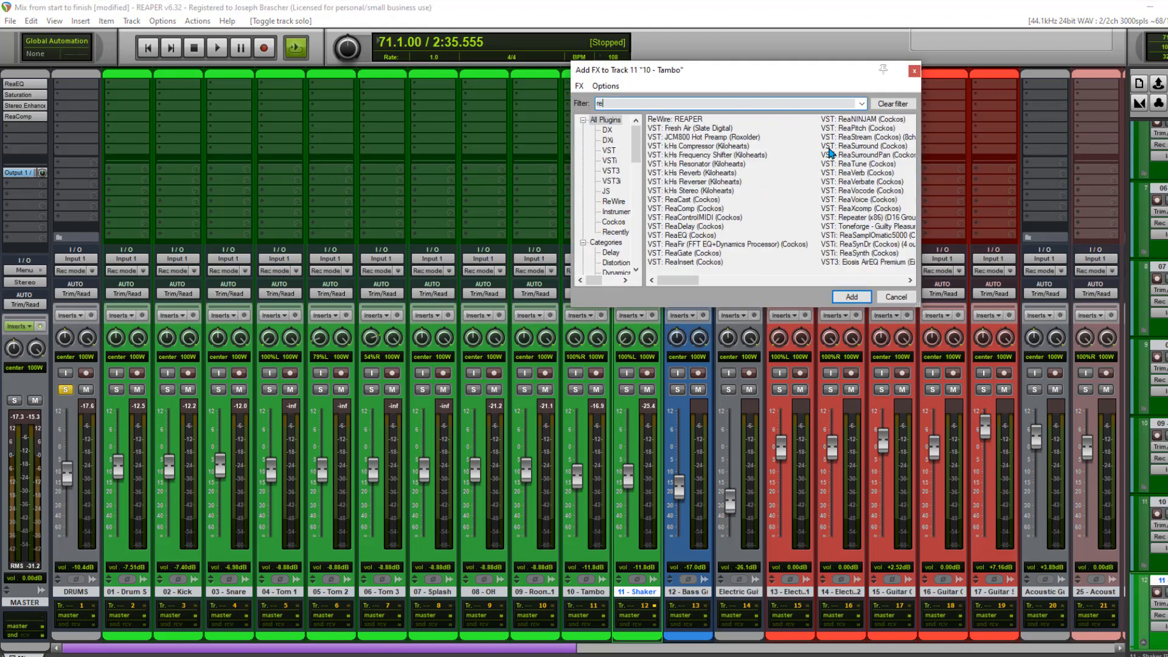
double_click(695, 236)
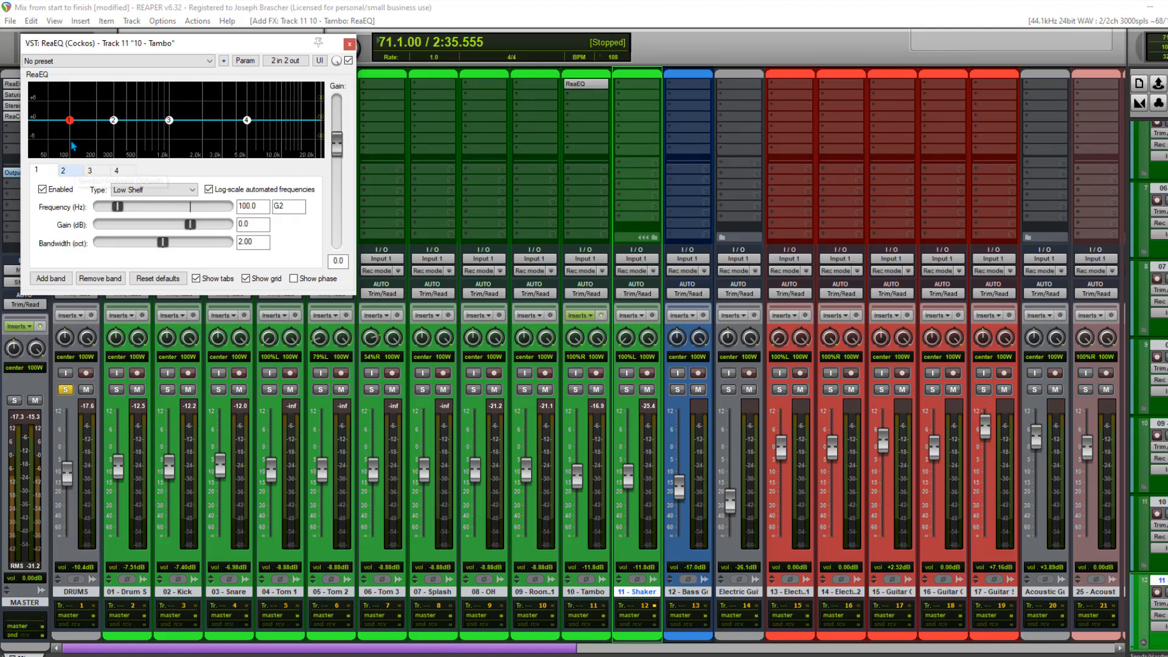
right_click(62, 135)
left_click(125, 281)
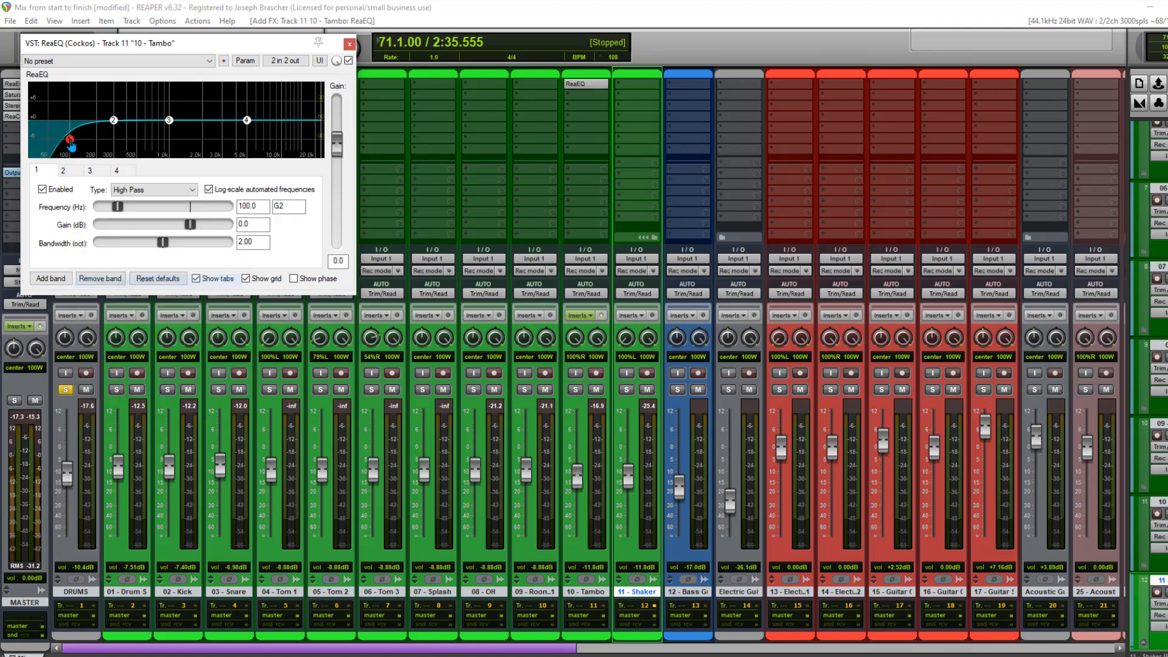
left_click_drag(69, 140, 72, 139)
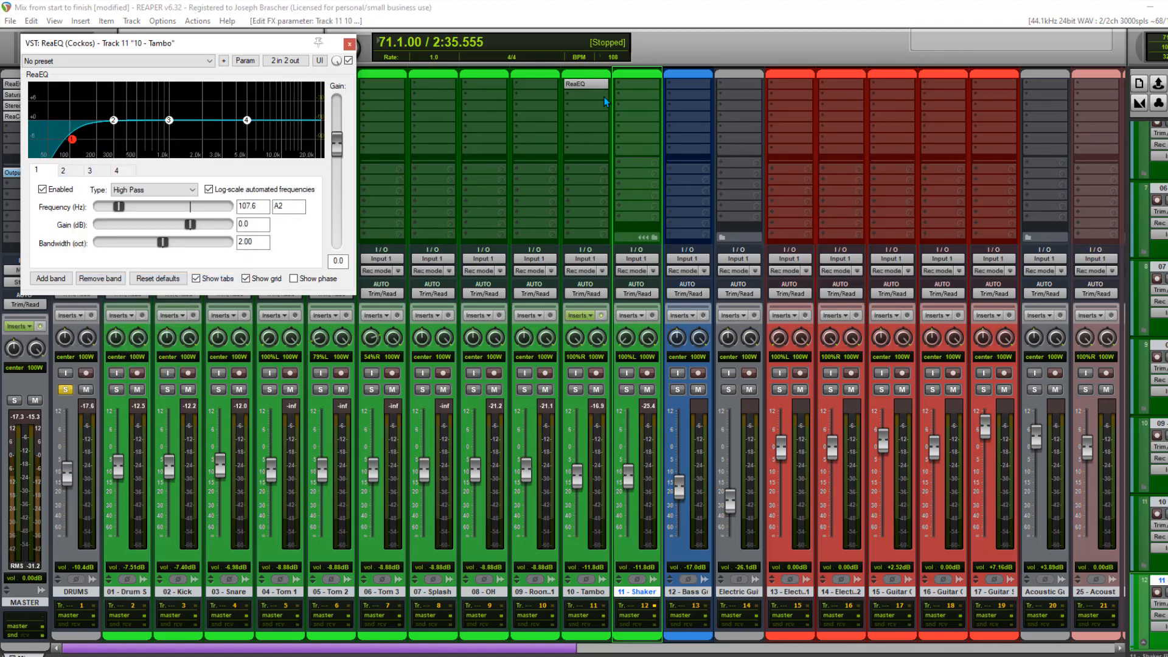
- Copy the ReaEQ from the 10 Tambo track to the 11 Shaker track and briefly play the drums
left_click_drag(596, 85, 636, 85)
key("space")
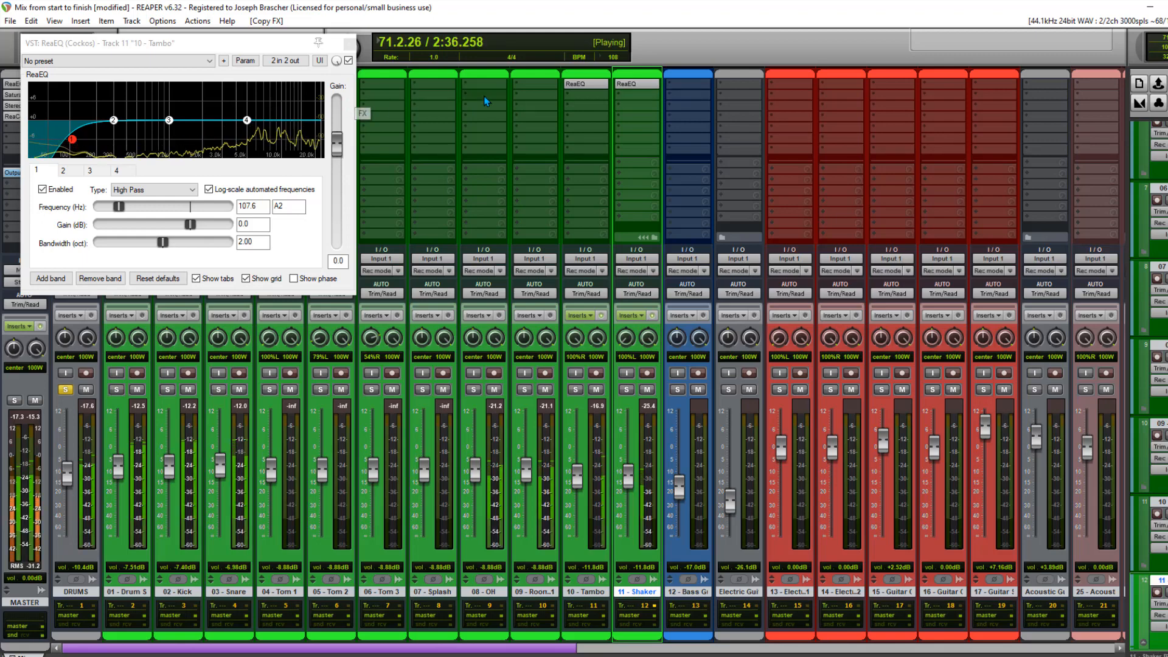
key("space")
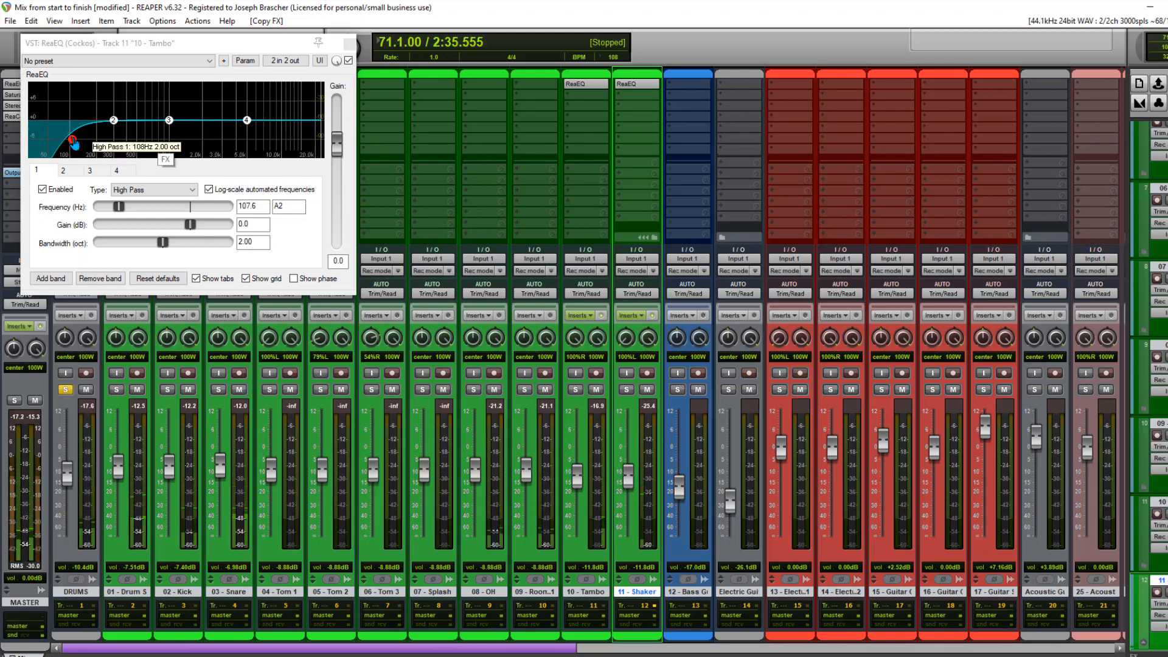
- Raise the Tambo EQ's high pass to 127.6 Hz, boost its band 4 slightly, close the EQ windows and play the drums
left_click_drag(72, 141, 76, 140)
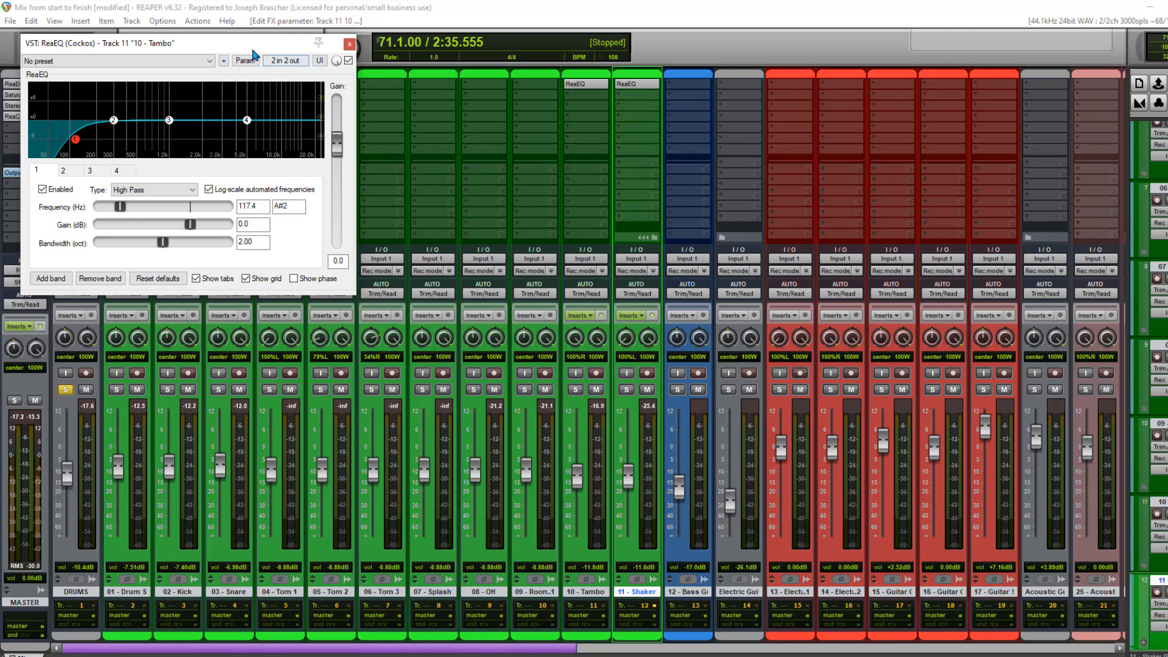
left_click_drag(253, 45, 442, 76)
left_click_drag(425, 142, 426, 135)
left_click(626, 84)
left_click(633, 85)
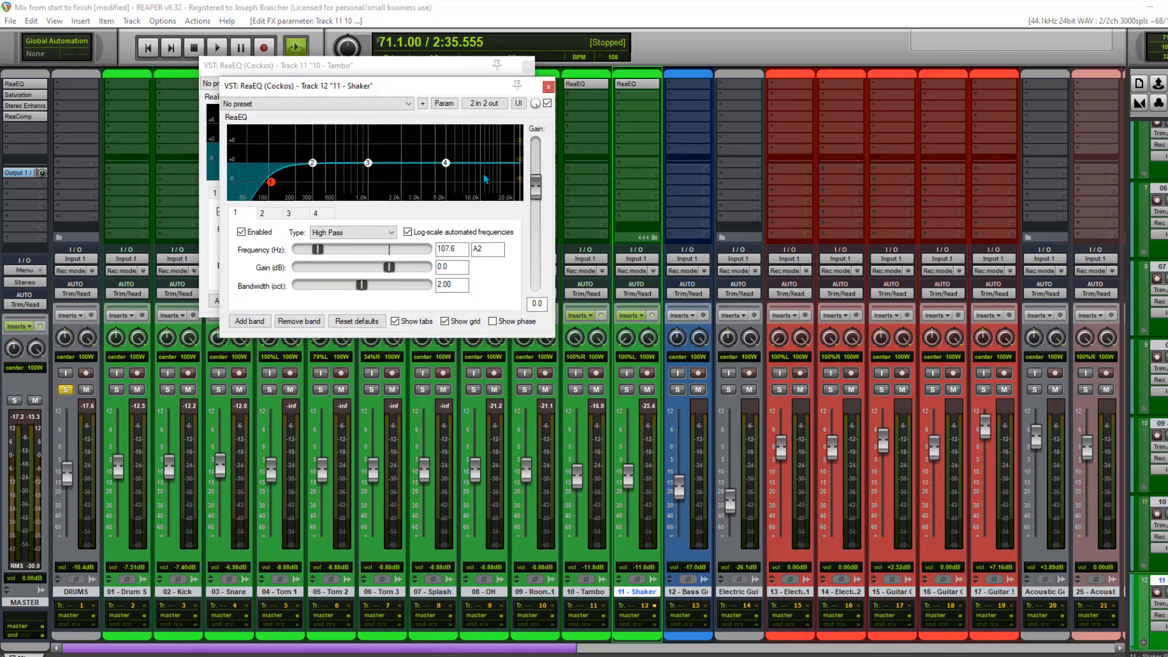
left_click(548, 87)
left_click(260, 165)
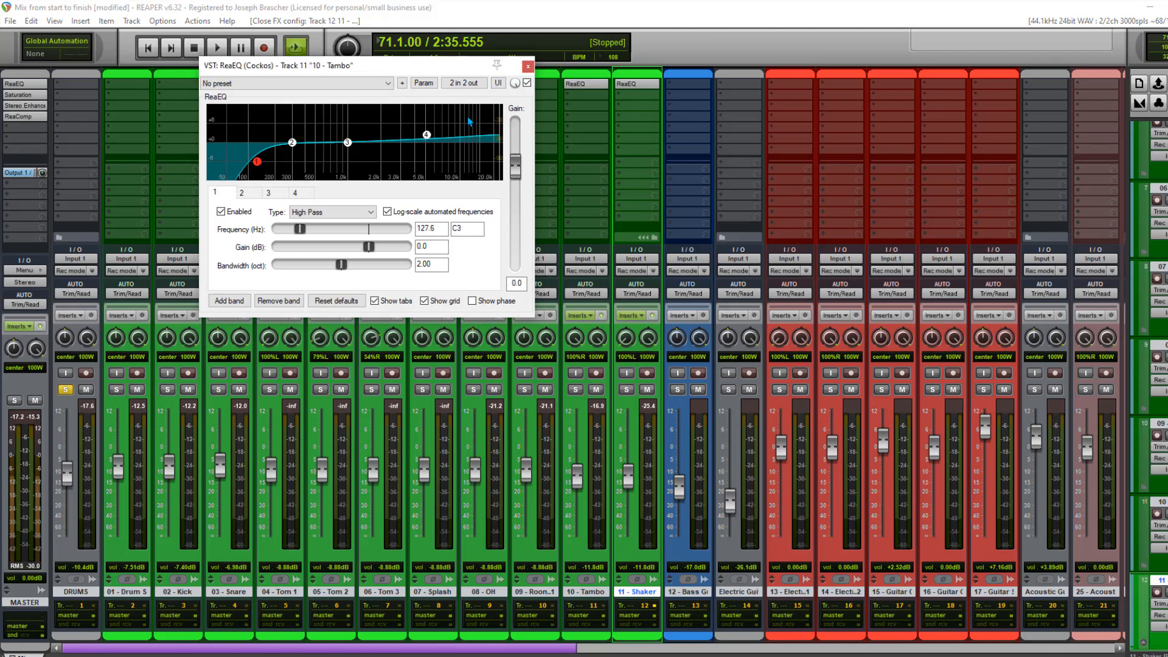
left_click(528, 66)
key("space")
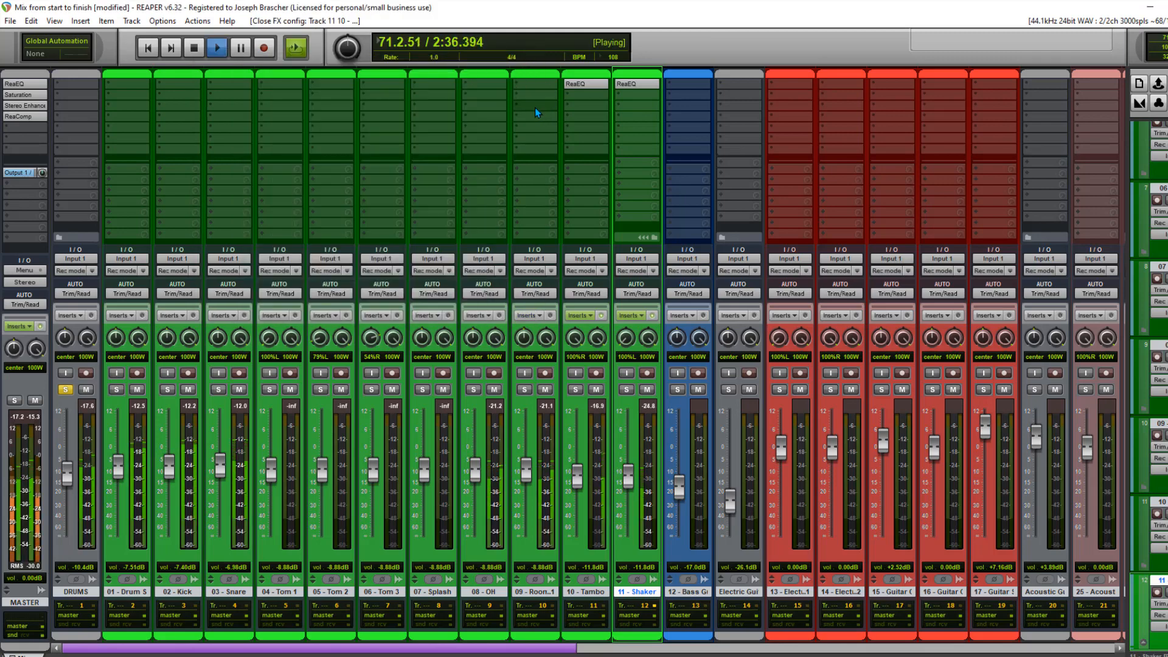
key("space")
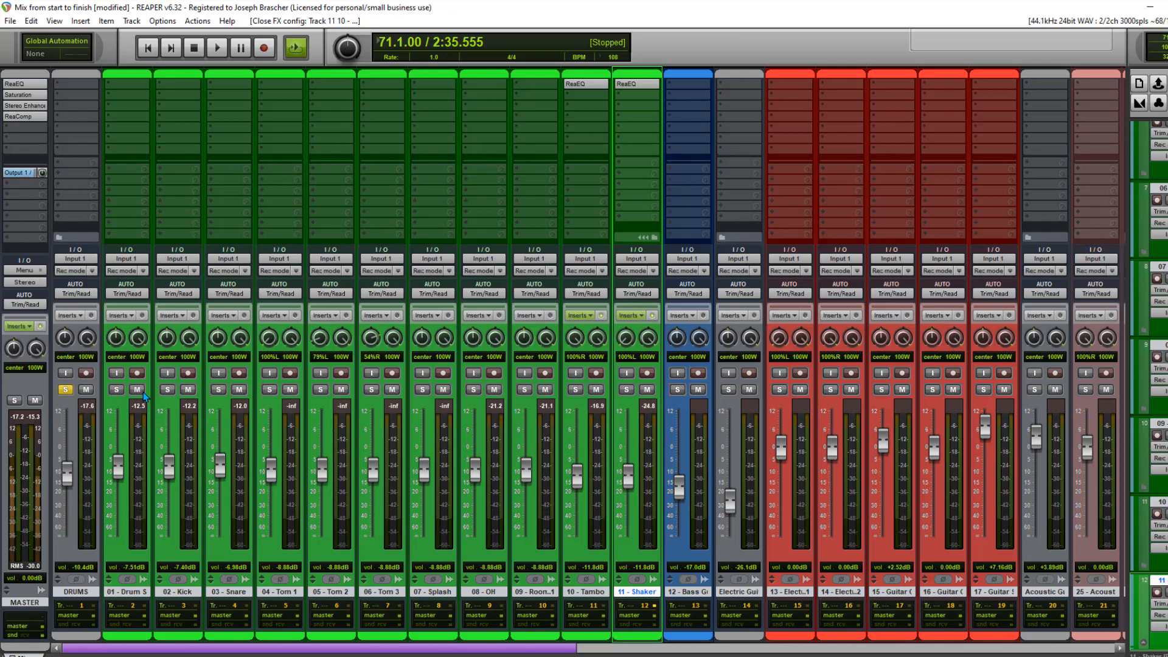
- Audition the 01 Drum Stereo Stem track in solo twice, stopping playback and unsoloing it each time
left_click(119, 390)
key("space")
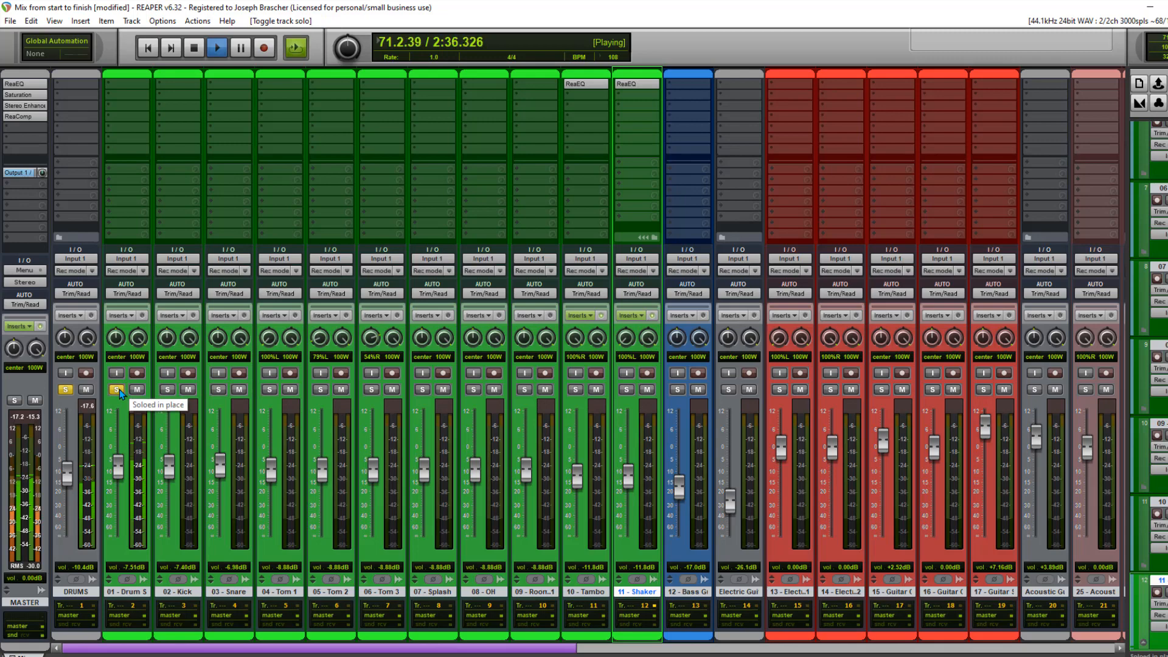
key("space")
left_click(119, 389)
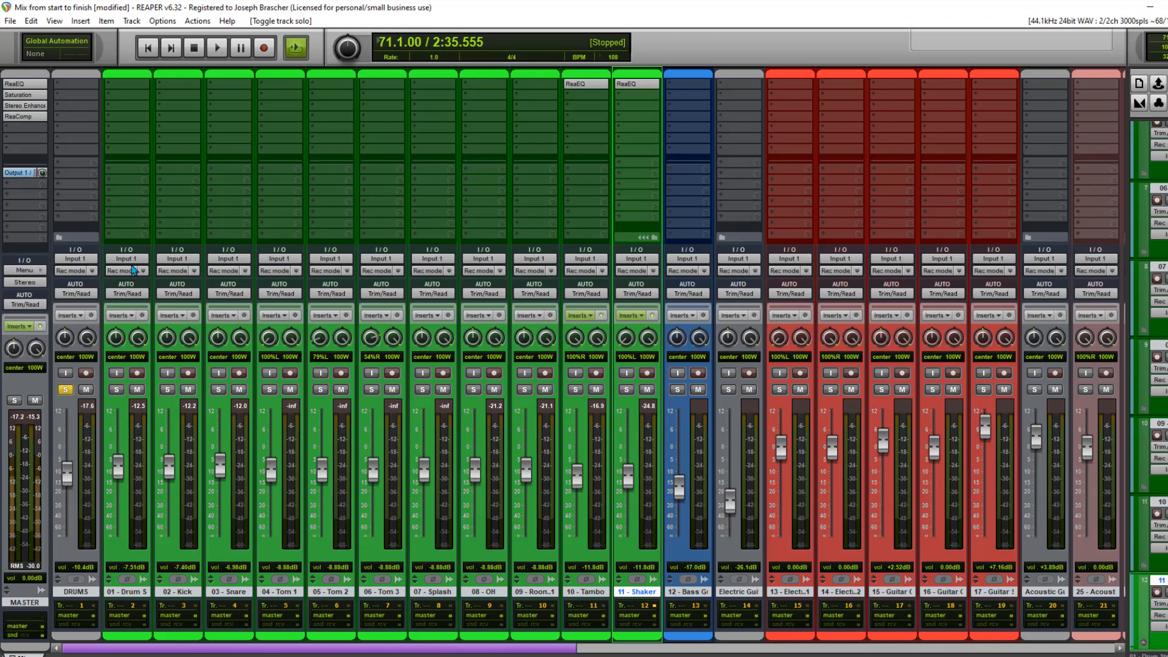
left_click(124, 403)
left_click(123, 392)
key("space")
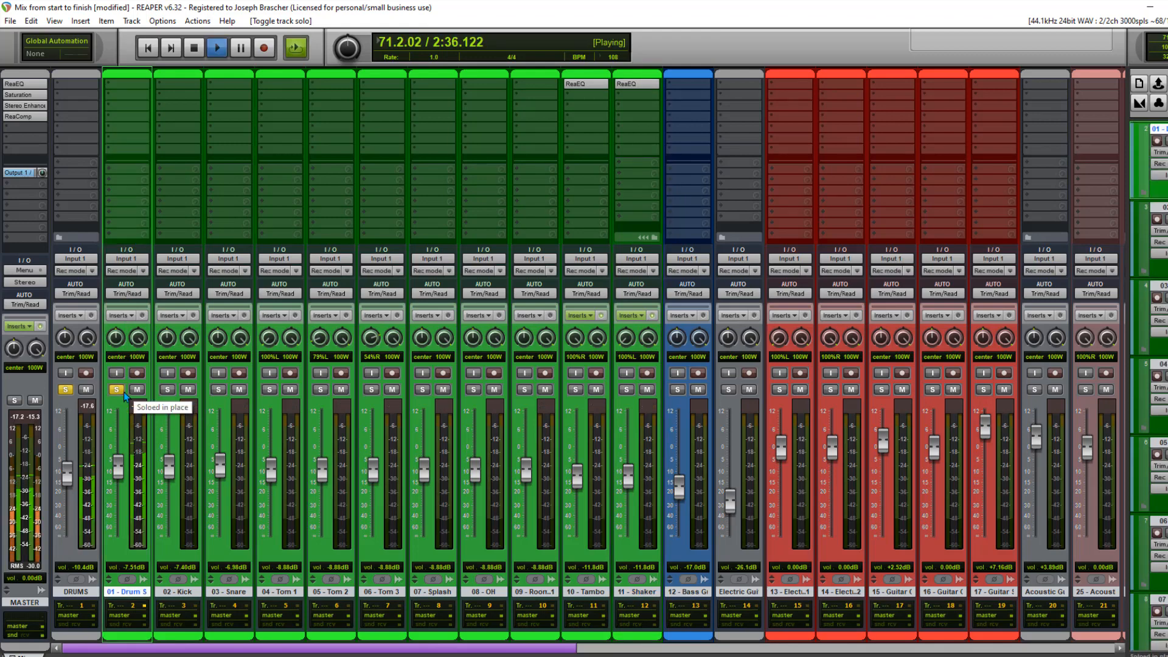
key("space")
left_click(122, 391)
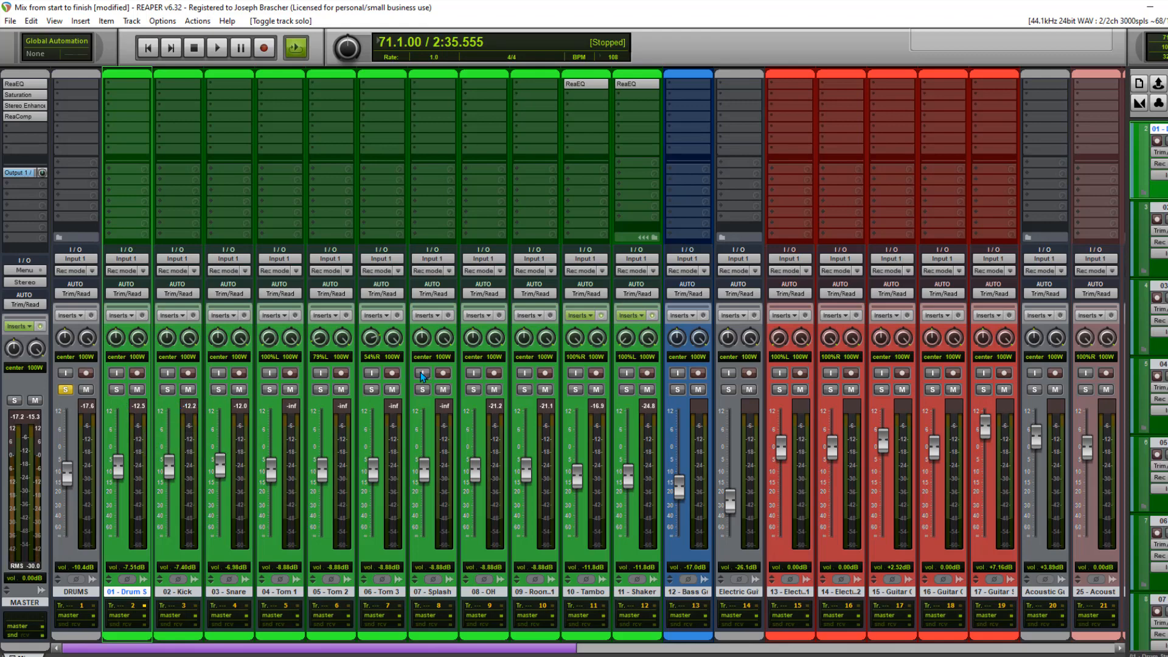
- Insert a new track after 02 Kick, turn off its record monitoring and name it DRUM SUBMIX
left_click(175, 412)
key("ctrl+t")
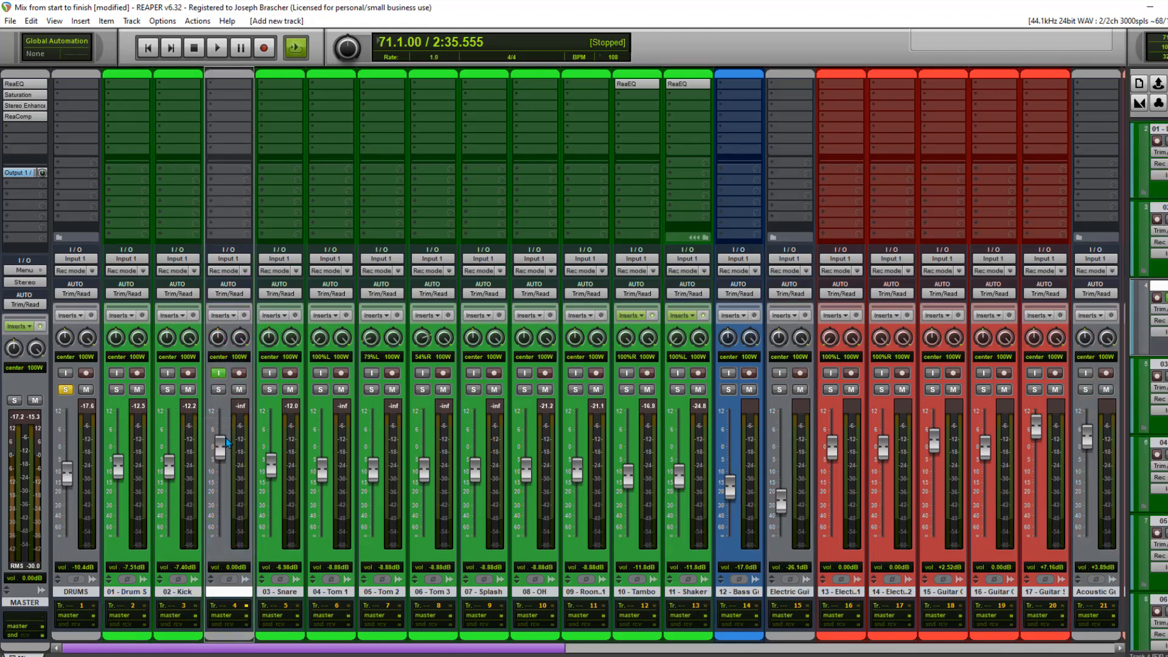
left_click(220, 373)
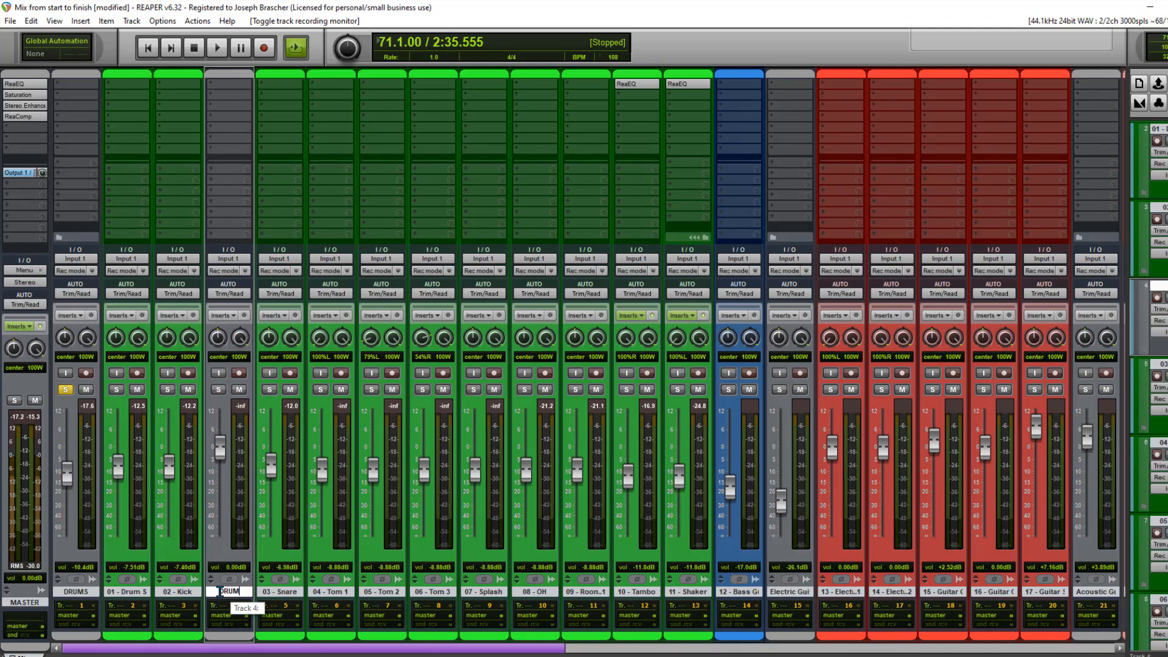
- Move the tracks from 03 Snare through 09 Room 1 into DRUM SUBMIX as a folder, using the arrange view
left_click(283, 533)
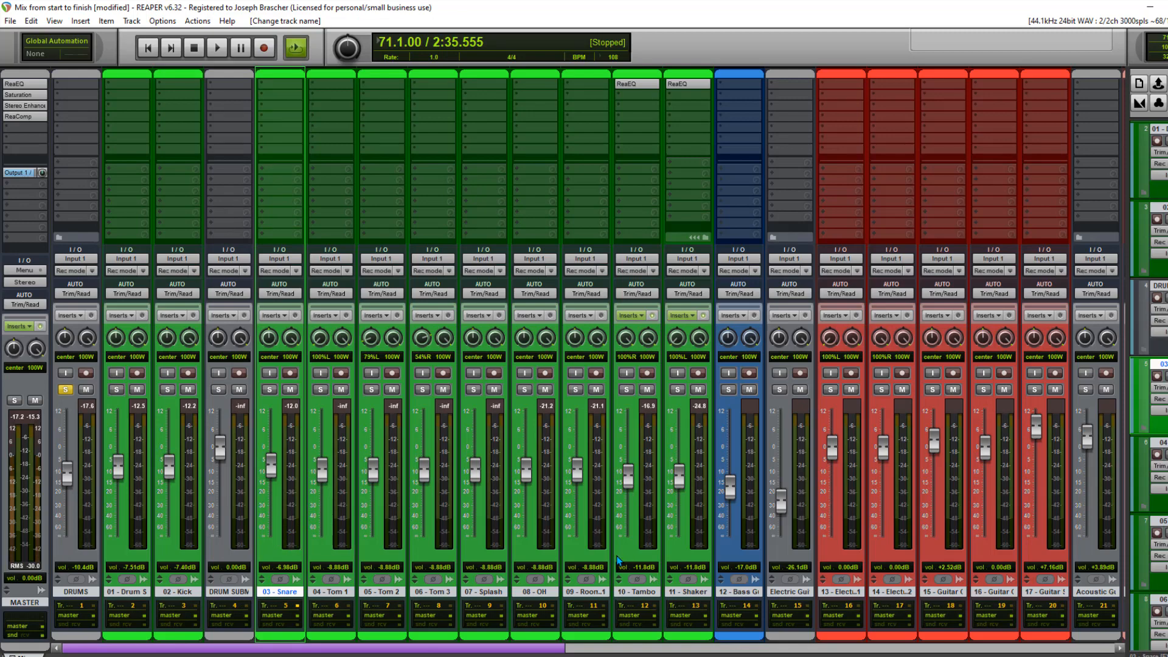
left_click(608, 558, "shift")
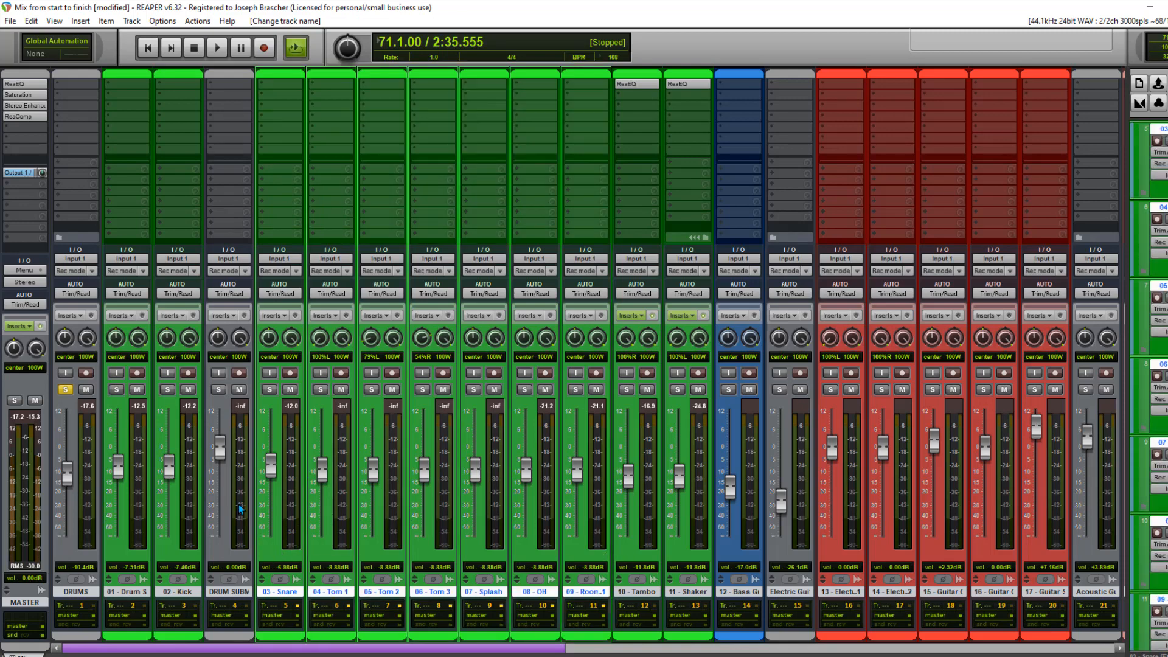
left_click(54, 21)
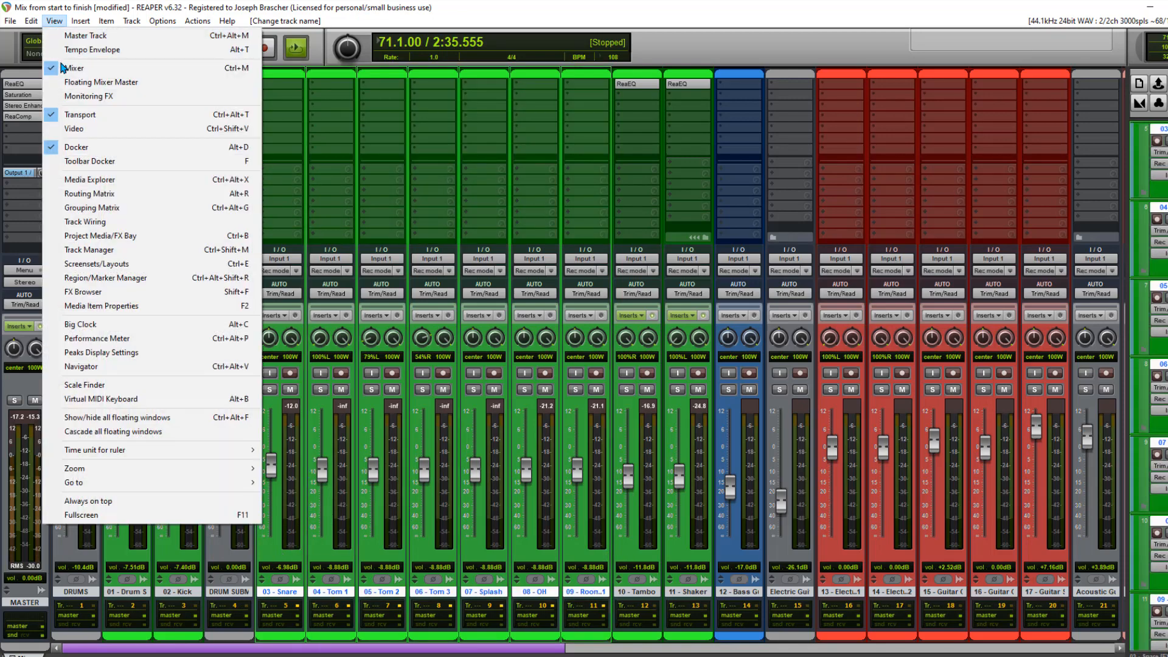
left_click(61, 68)
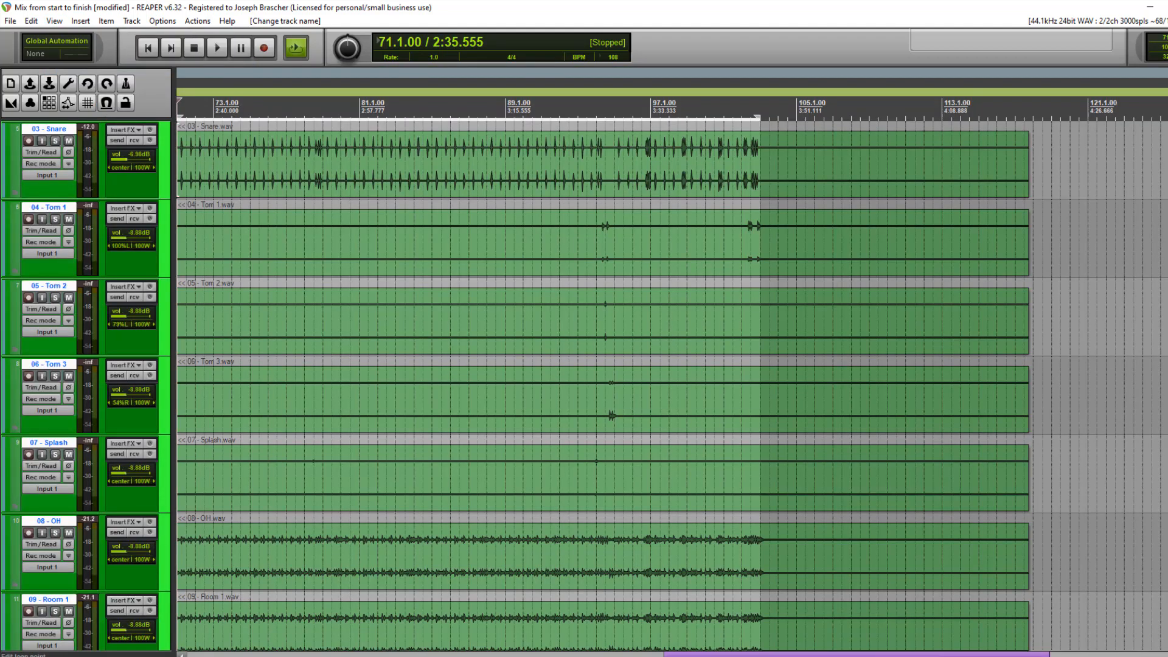
scroll(1072, 232, "up", 3)
left_click_drag(166, 348, 163, 268)
- Play the drums and audition the DRUM SUBMIX folder in solo, unsolo it and stop playback
key("space")
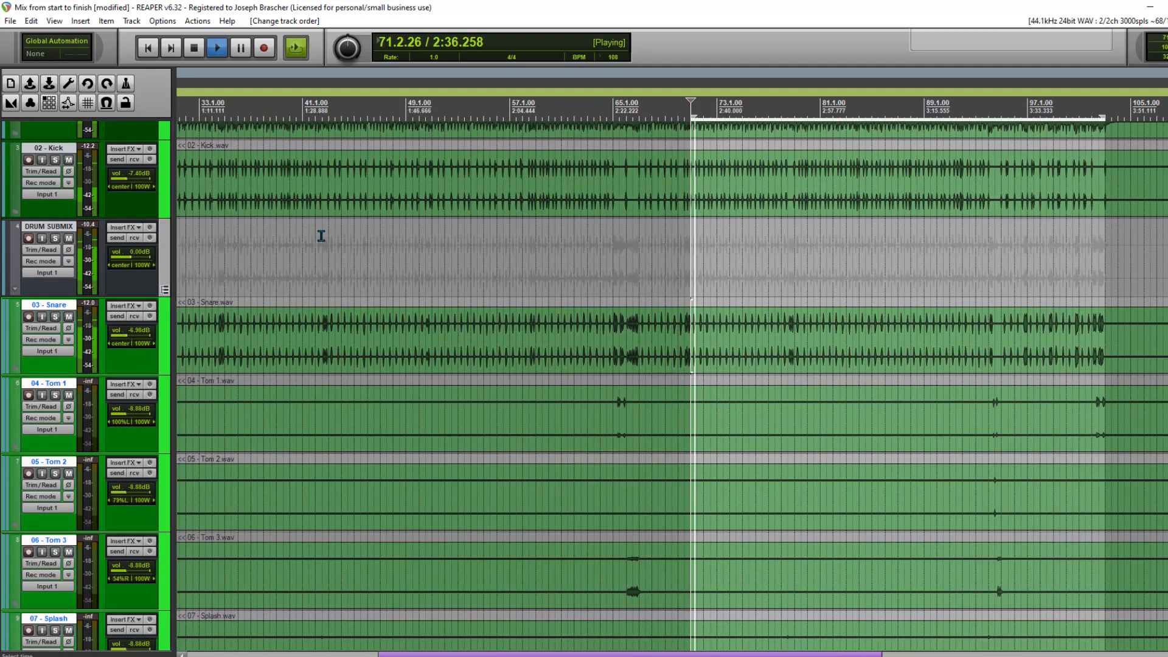
left_click(54, 238)
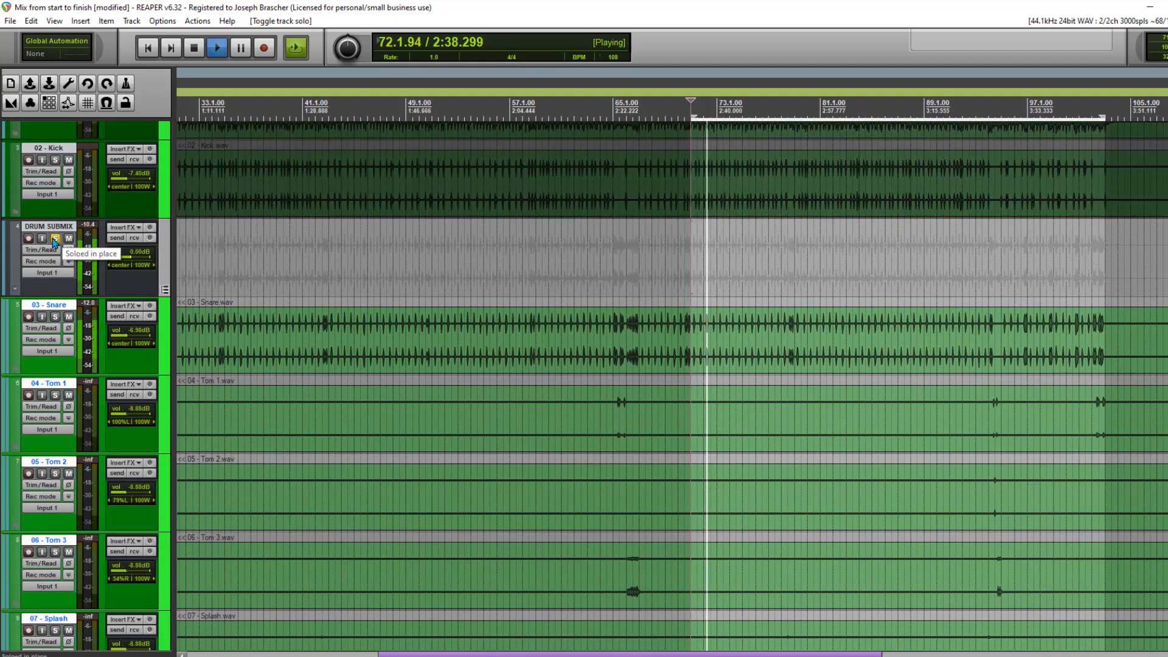
left_click(55, 238)
key("space")
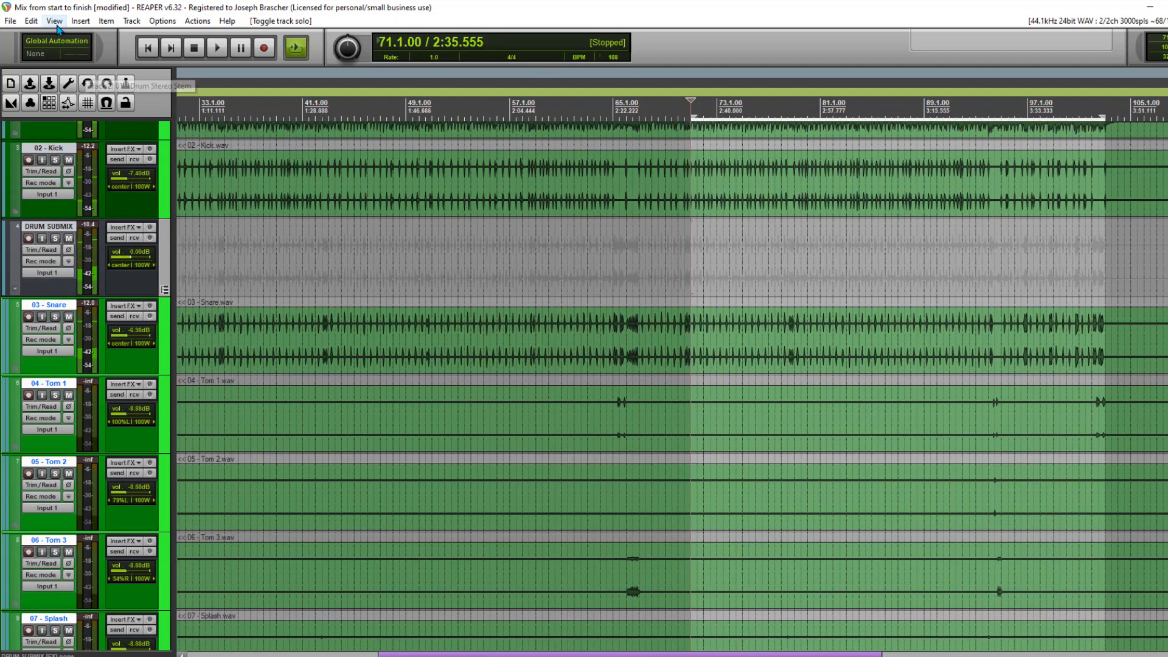
- Show the mixer again and raise the DRUM SUBMIX volume to +4.02 dB while playing the drums
left_click(54, 21)
left_click(71, 68)
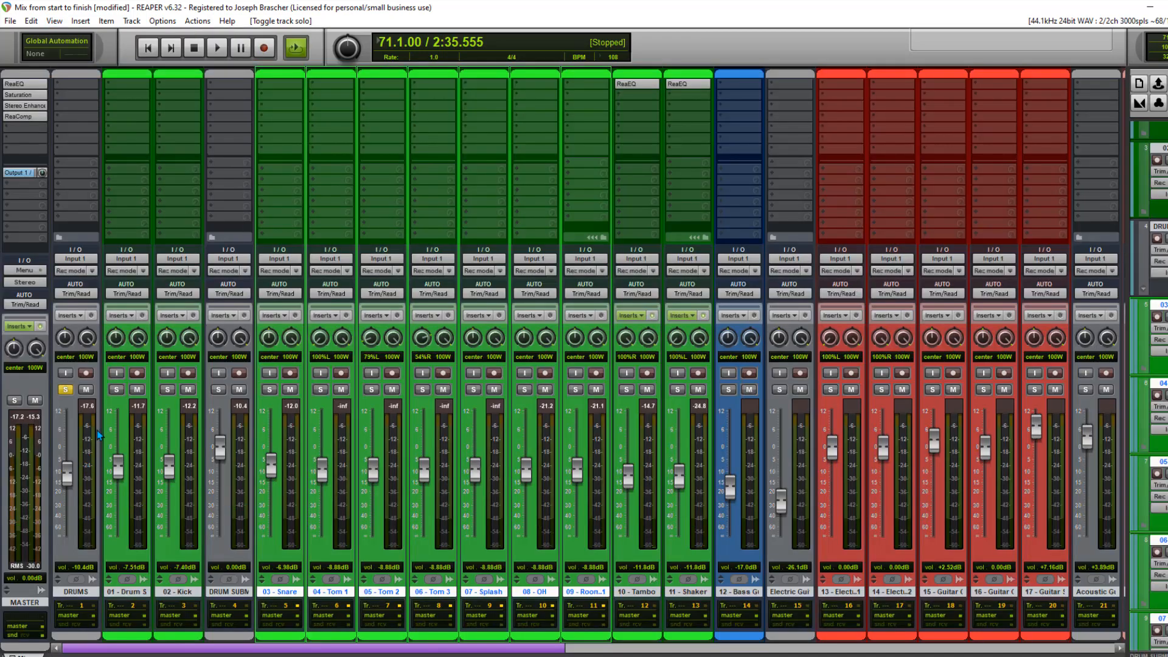
key("space")
key("space")
key("space")
left_click_drag(217, 453, 222, 442)
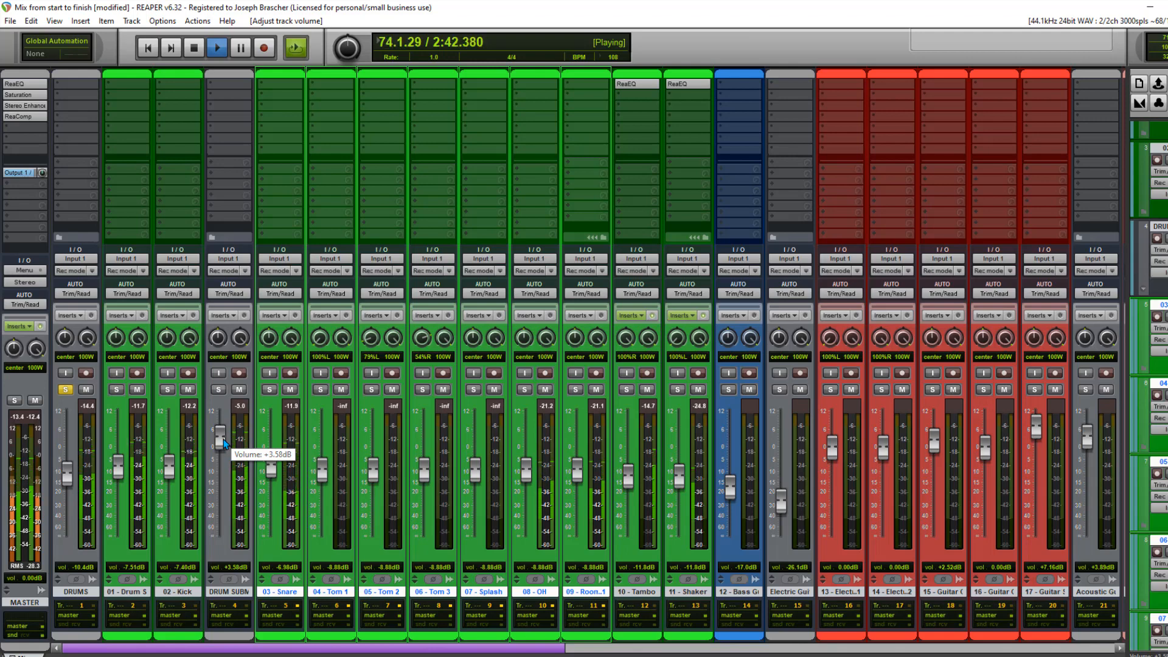
left_click_drag(224, 444, 225, 442)
key("space")
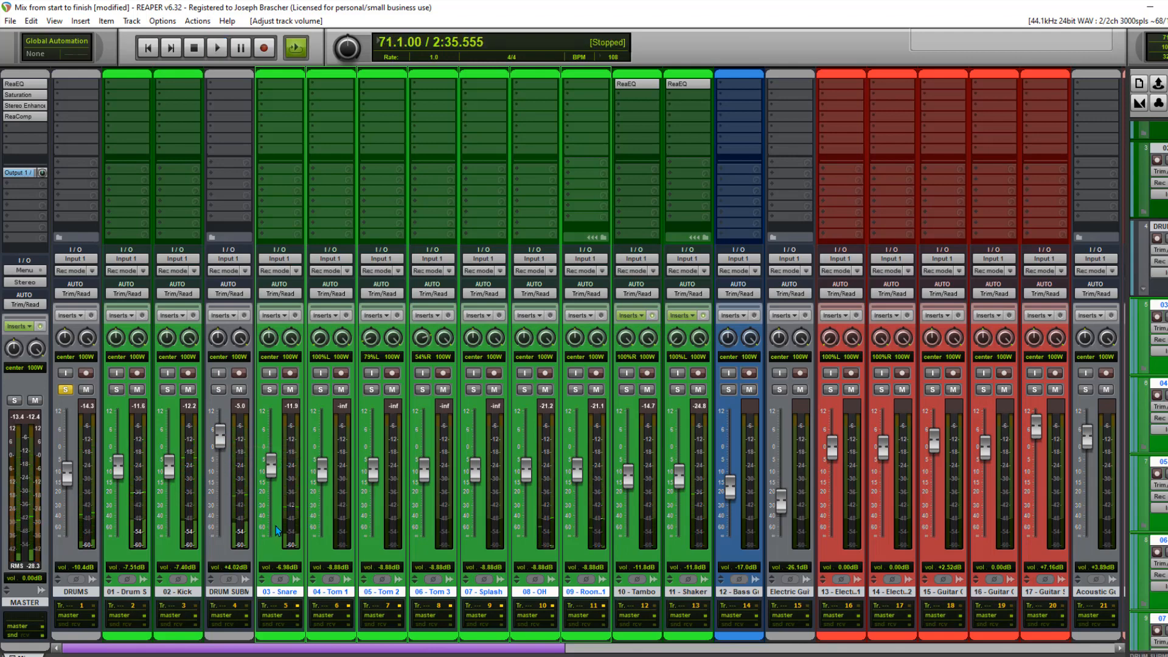
- Move the 02 Kick track into the DRUM SUBMIX folder, check its placement in the arrange view and start playback
left_click_drag(196, 559, 261, 547)
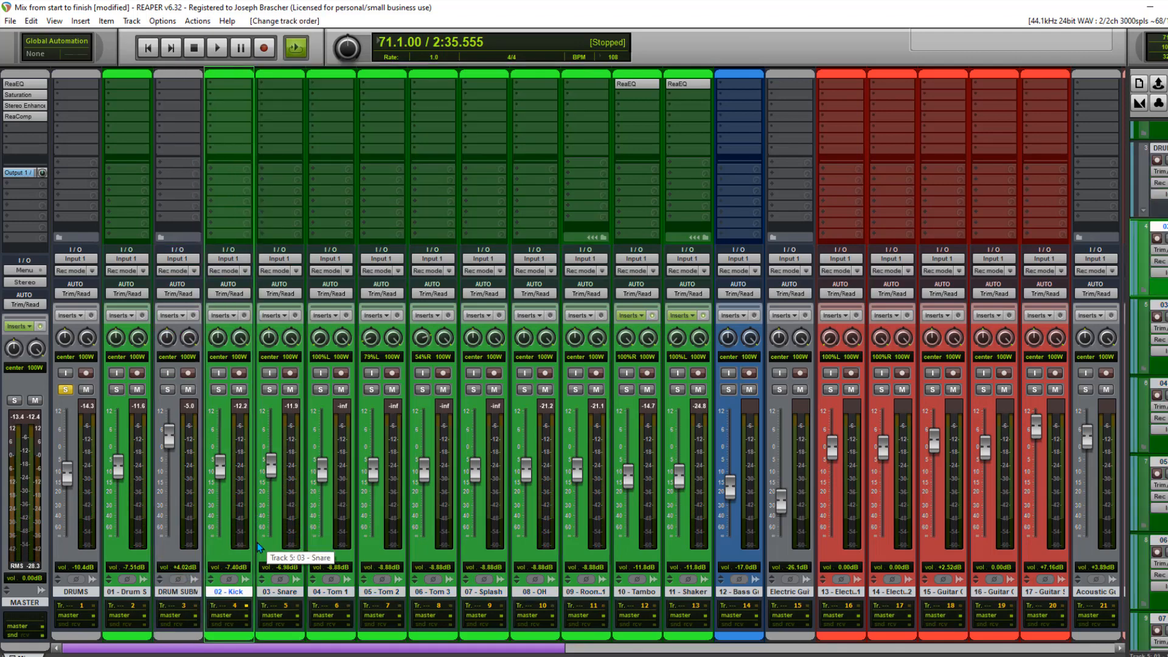
left_click(55, 20)
left_click(67, 70)
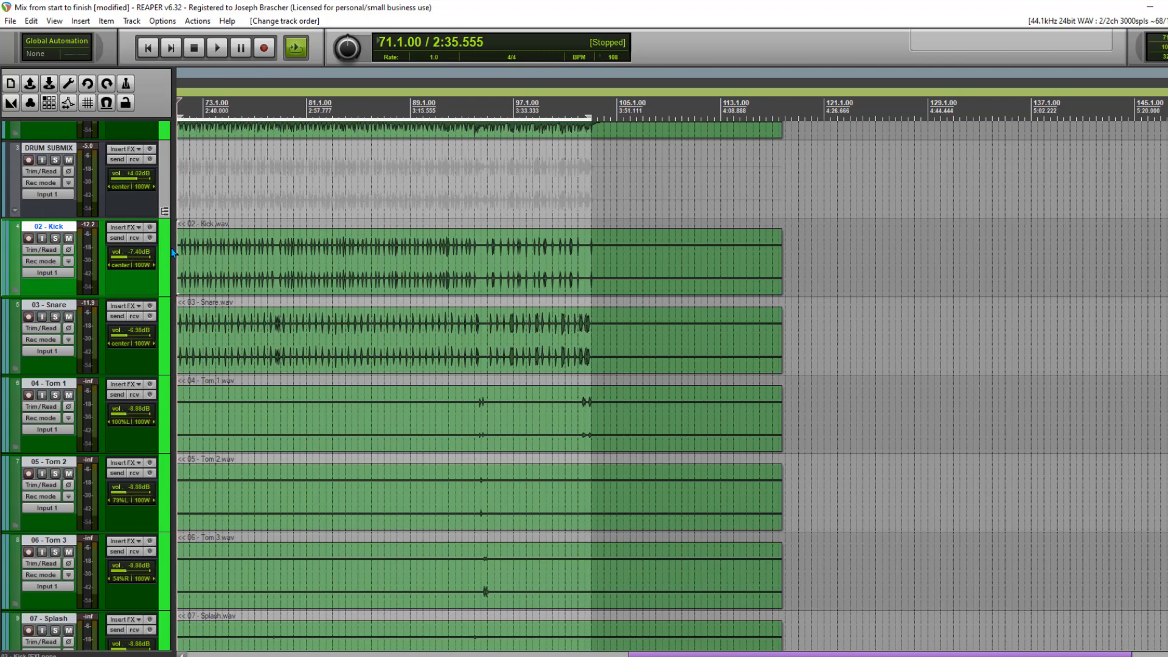
key("space")
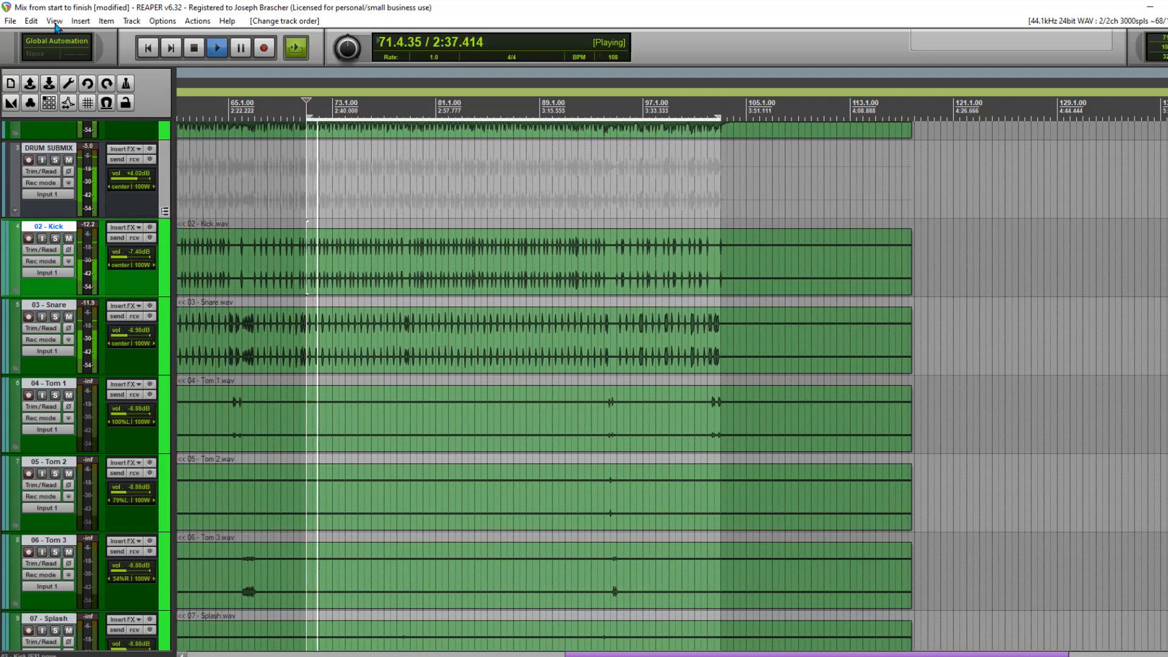
- Return to the mixer, raise the 02 Kick volume to -5.89 dB and stop playback
left_click(55, 20)
left_click(64, 65)
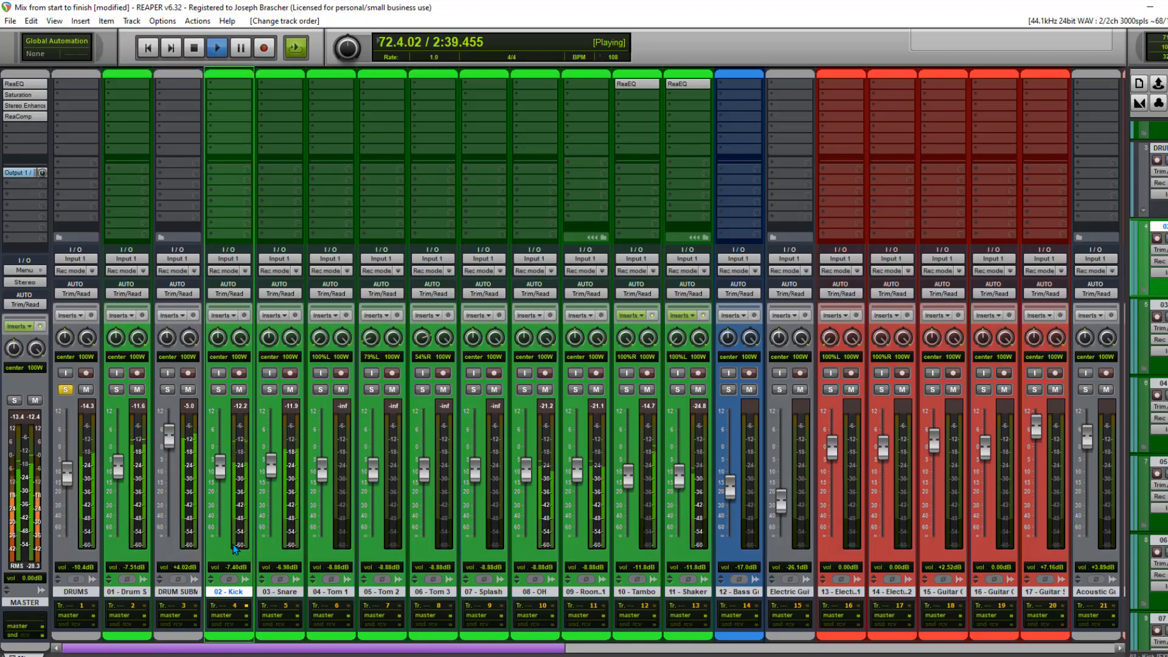
left_click_drag(222, 477, 223, 474)
key("space")
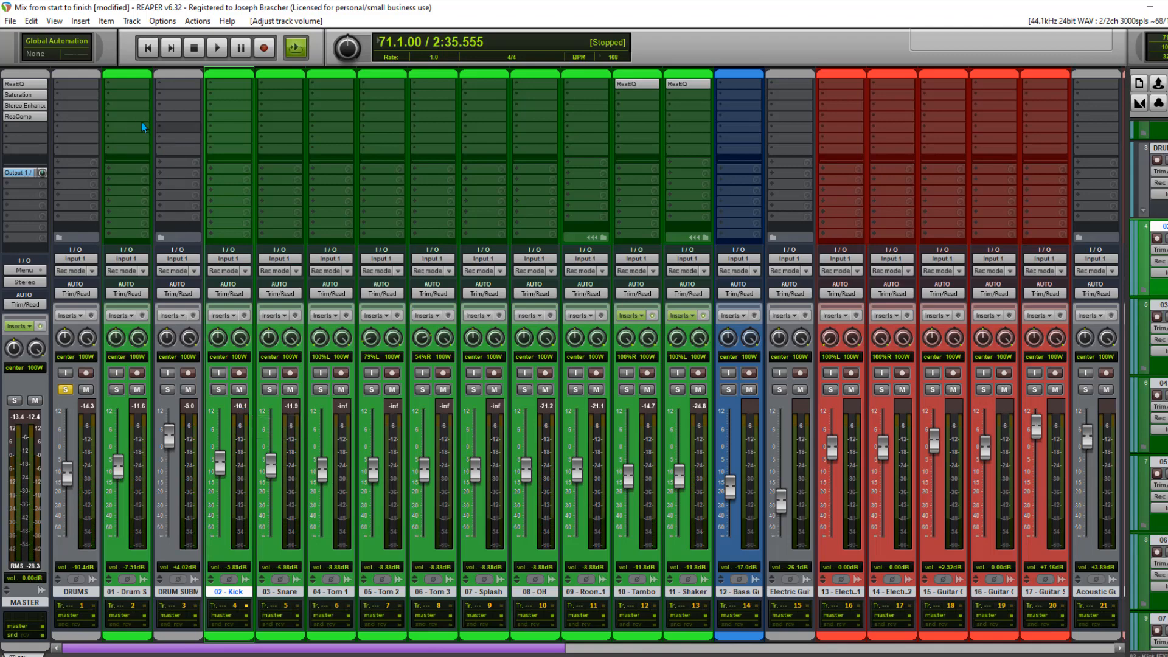
- Solo the 01 Drum Stereo Stem track, add ReaEQ to it and play it
left_click(117, 389)
key("space")
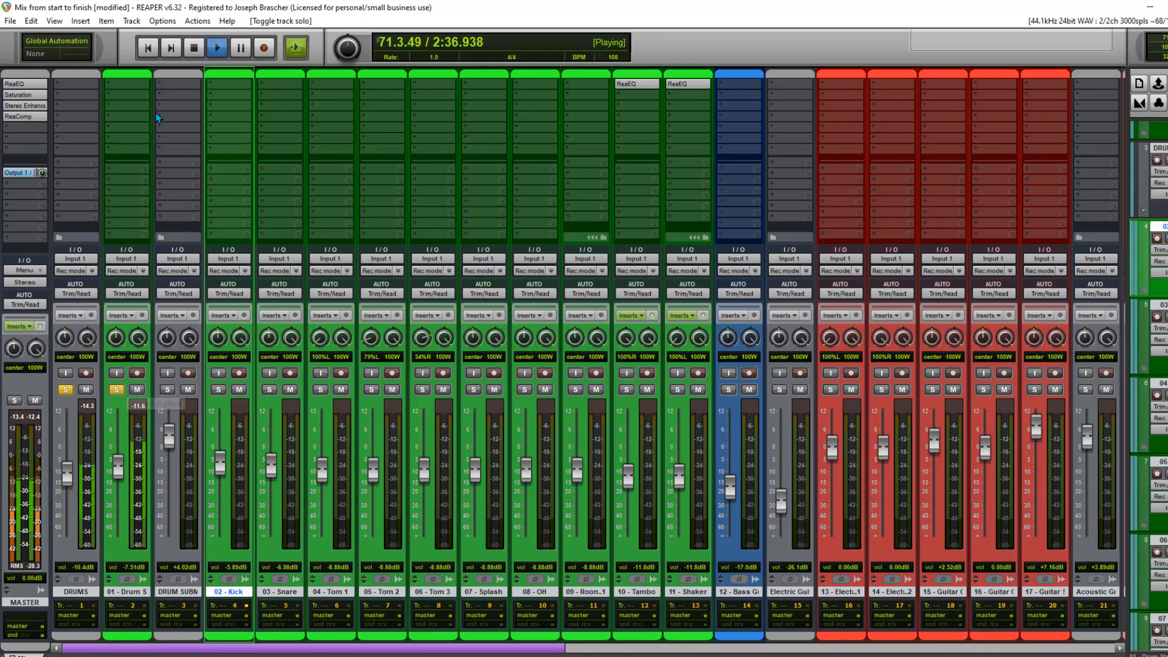
double_click(129, 84)
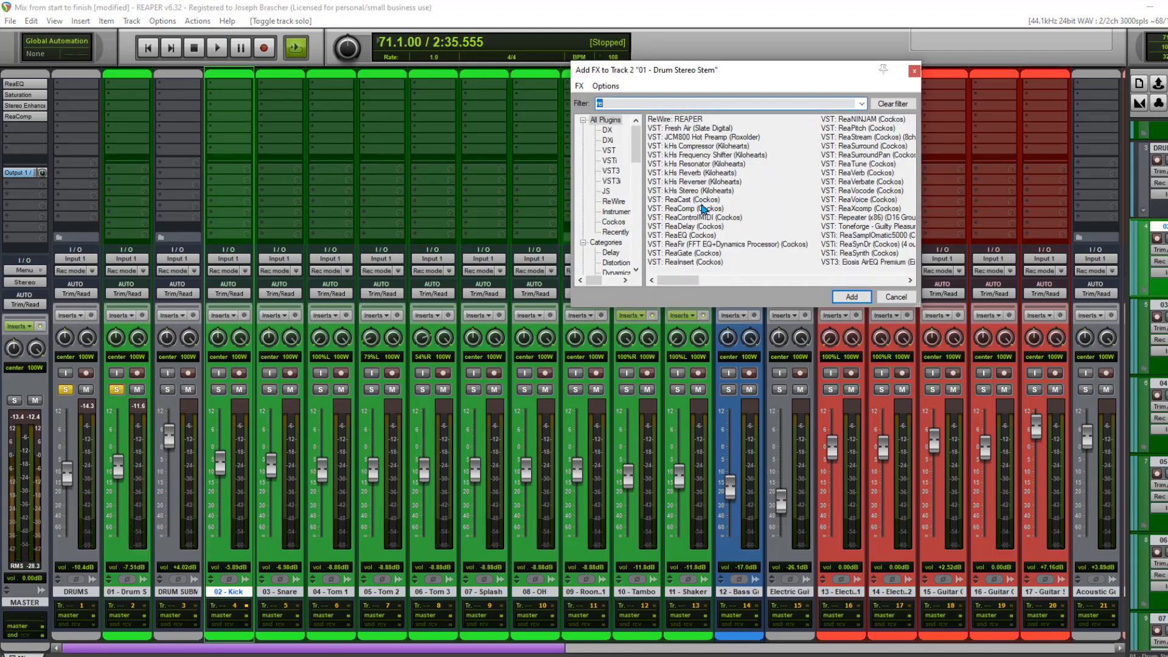
double_click(692, 236)
key("space")
- Set band 2 of the drum stem's EQ to 240.2 Hz, -3.8 dB gain and 0.83 oct bandwidth, and listen to the result
left_click_drag(105, 120, 106, 88)
key("space")
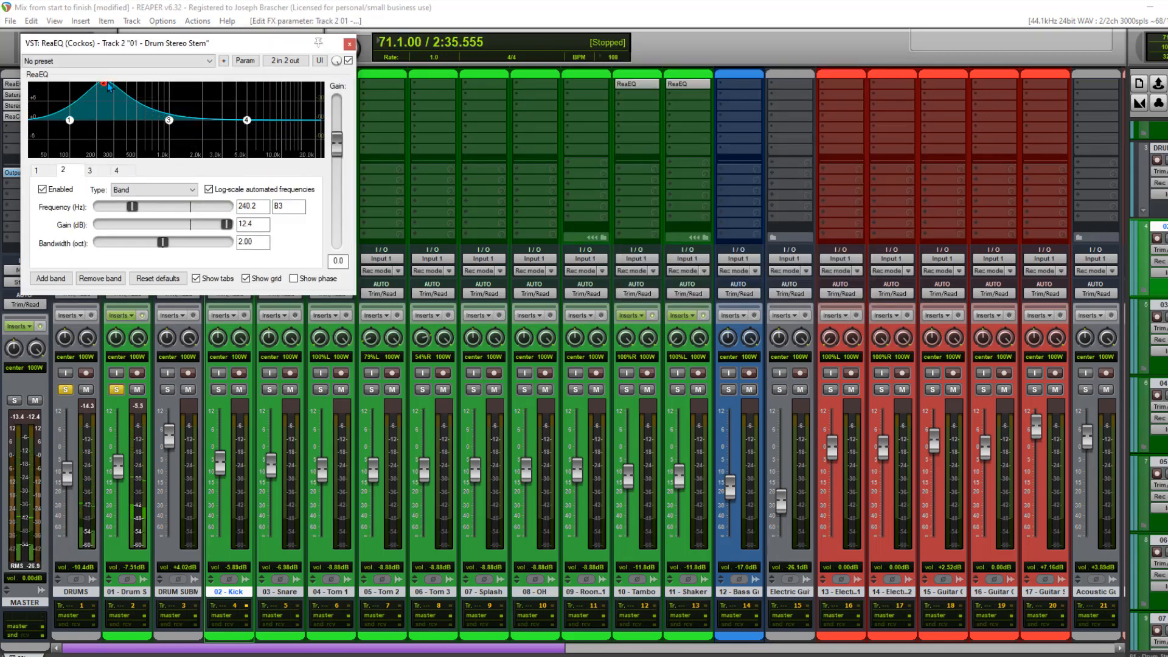
left_click_drag(225, 226, 125, 243)
key("space")
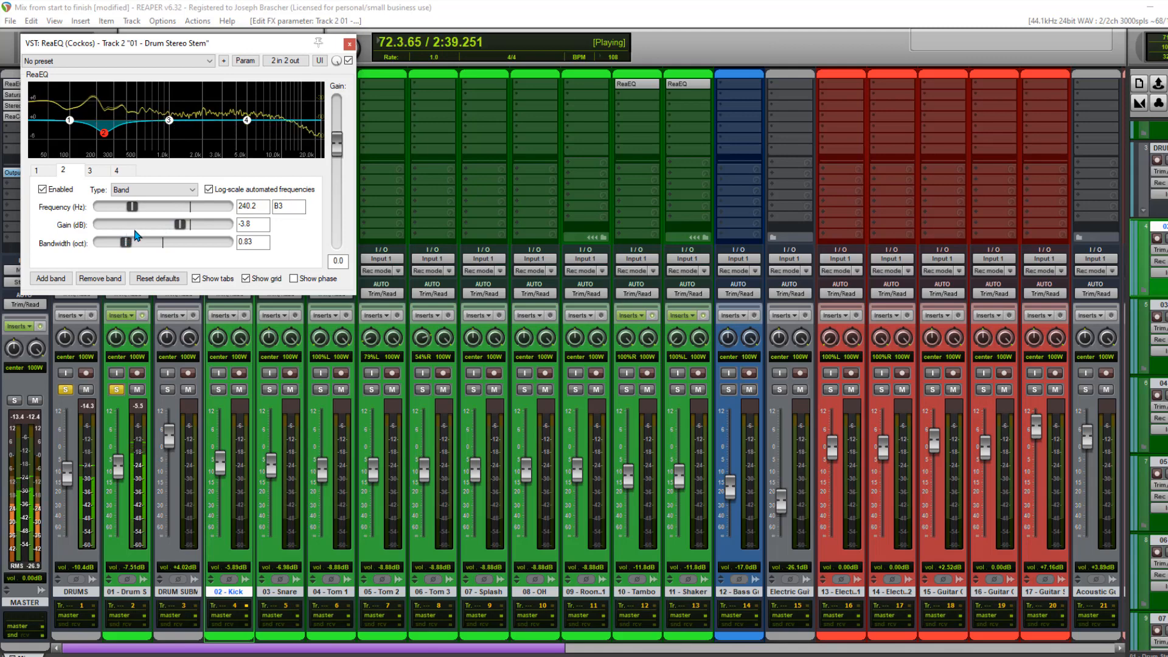
key("space")
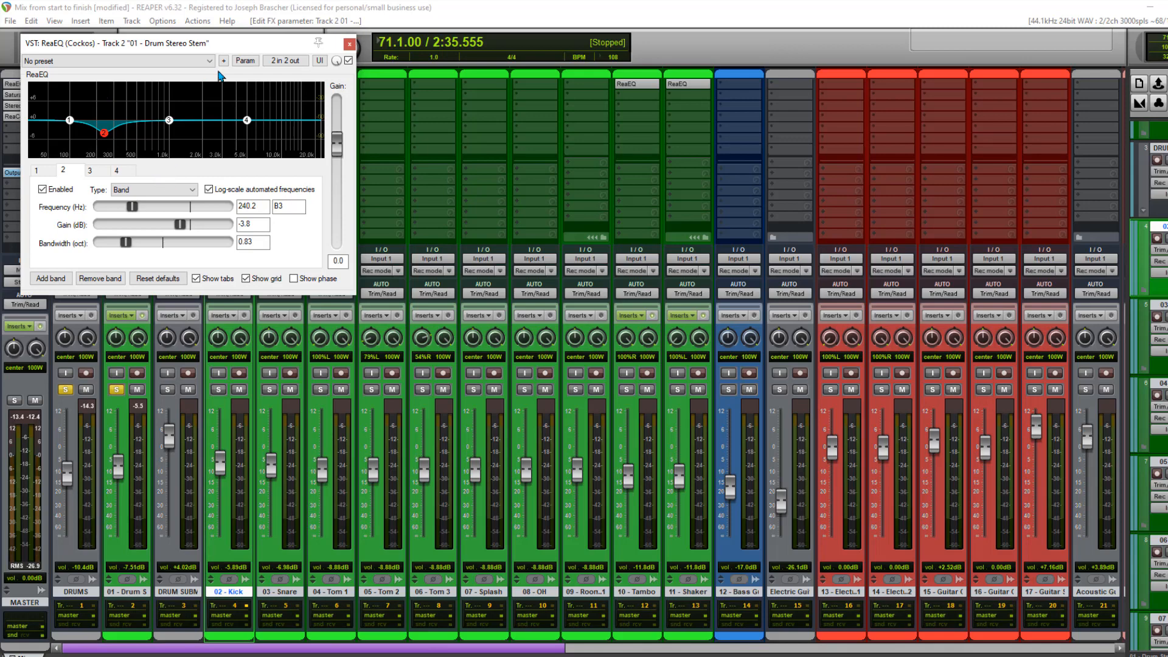
left_click_drag(256, 49, 286, 51)
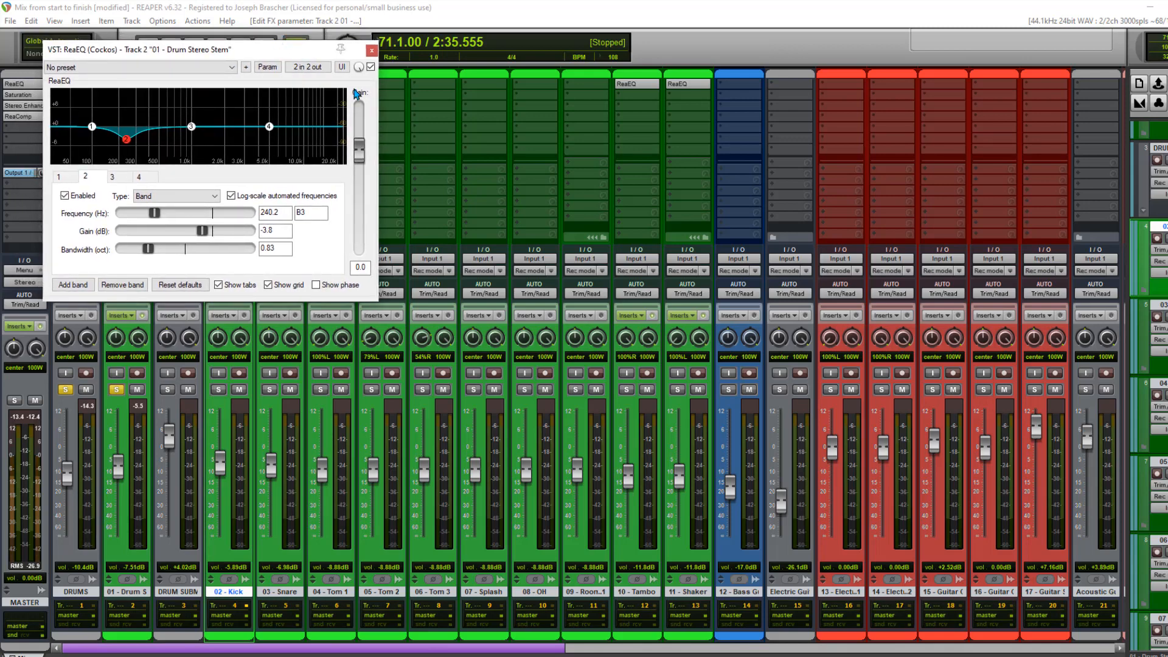
key("space")
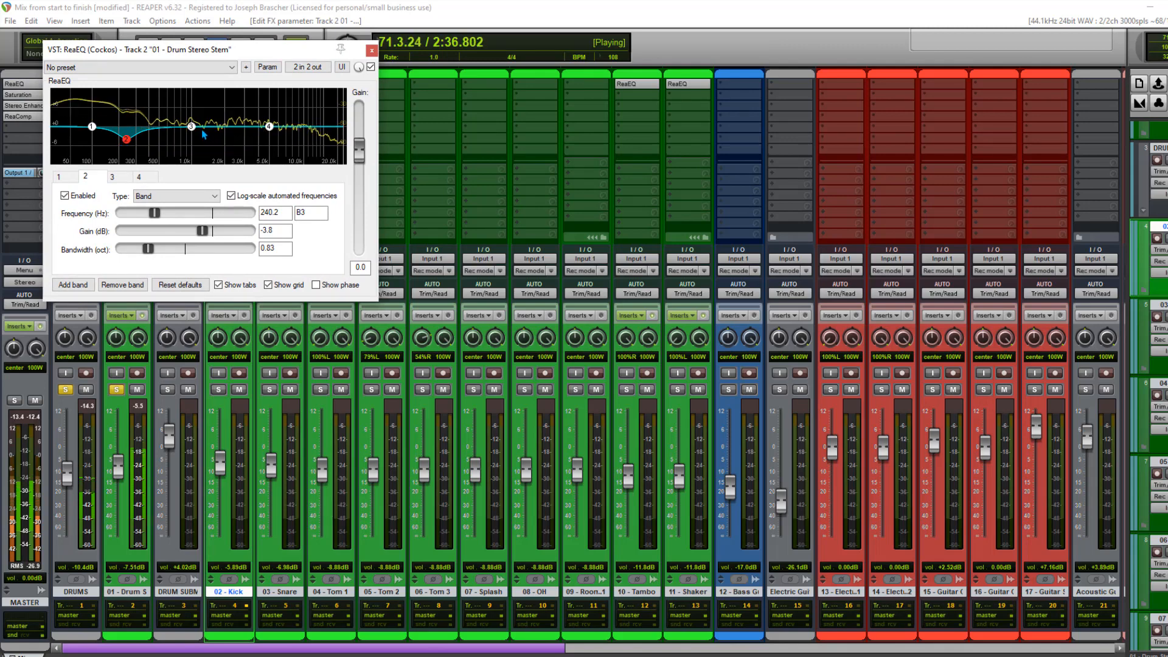
- Boost the drum stem's EQ high shelf by 2.6 dB at 5335.6 Hz, close the EQ and listen to the result
left_click_drag(273, 126, 275, 122)
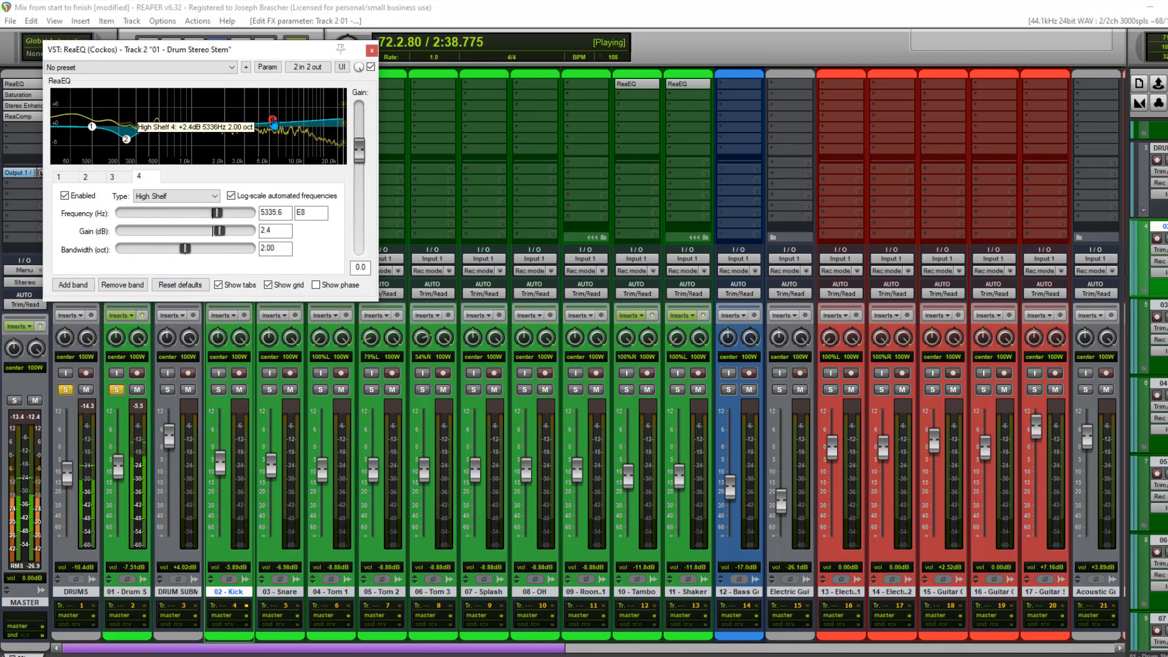
key("space")
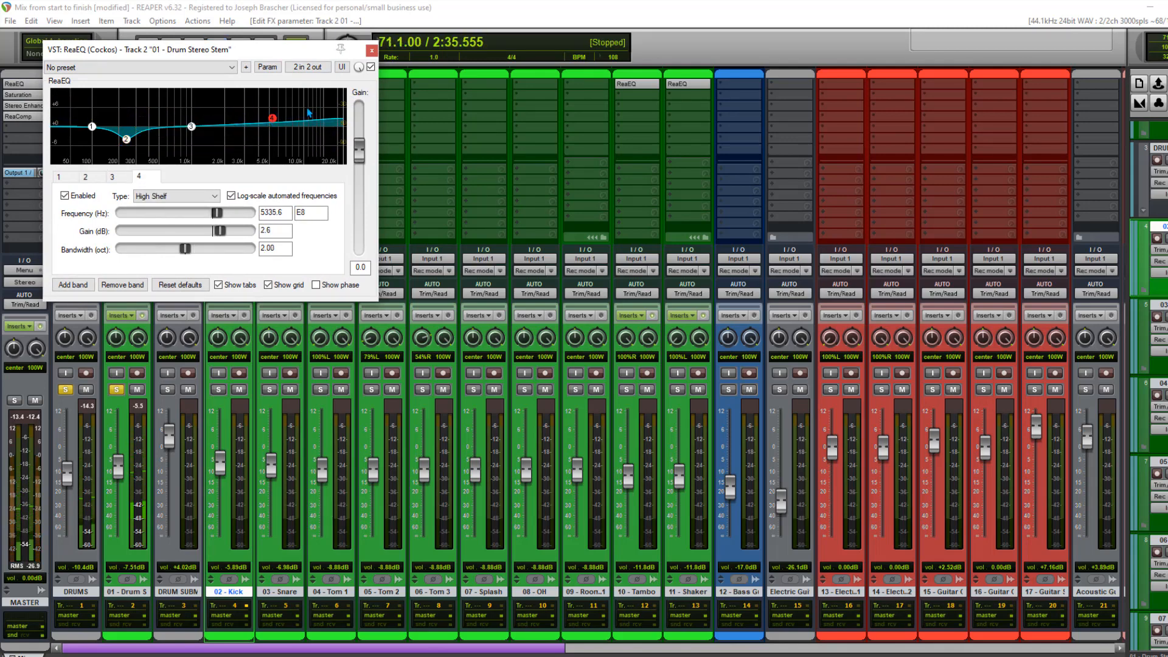
left_click(372, 52)
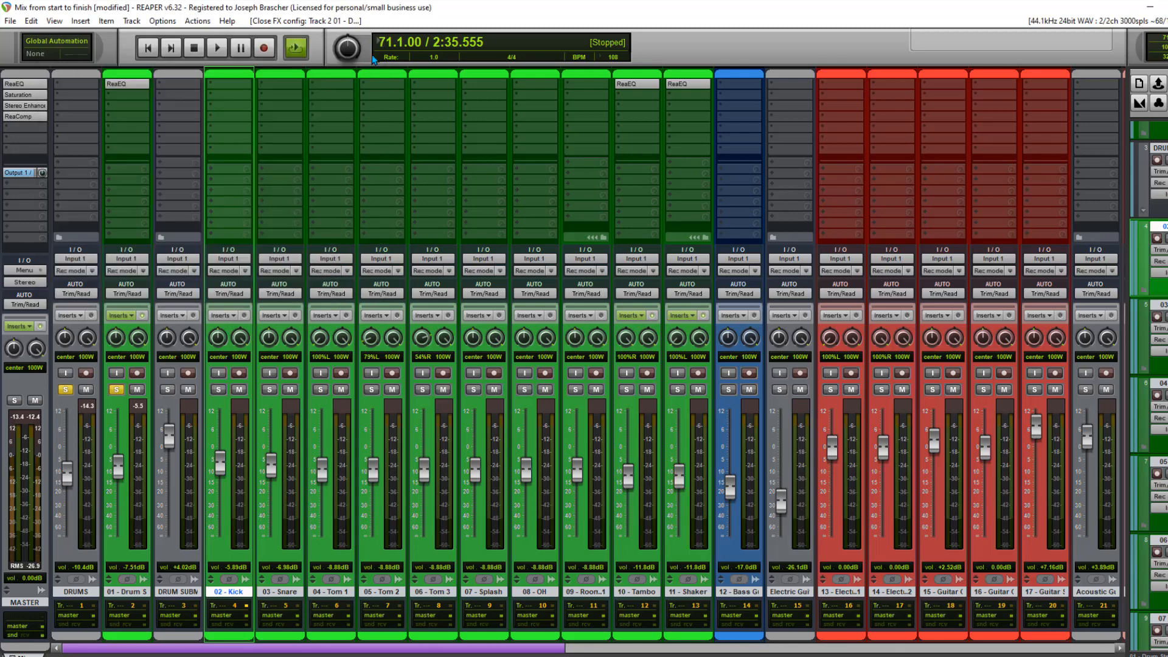
key("space")
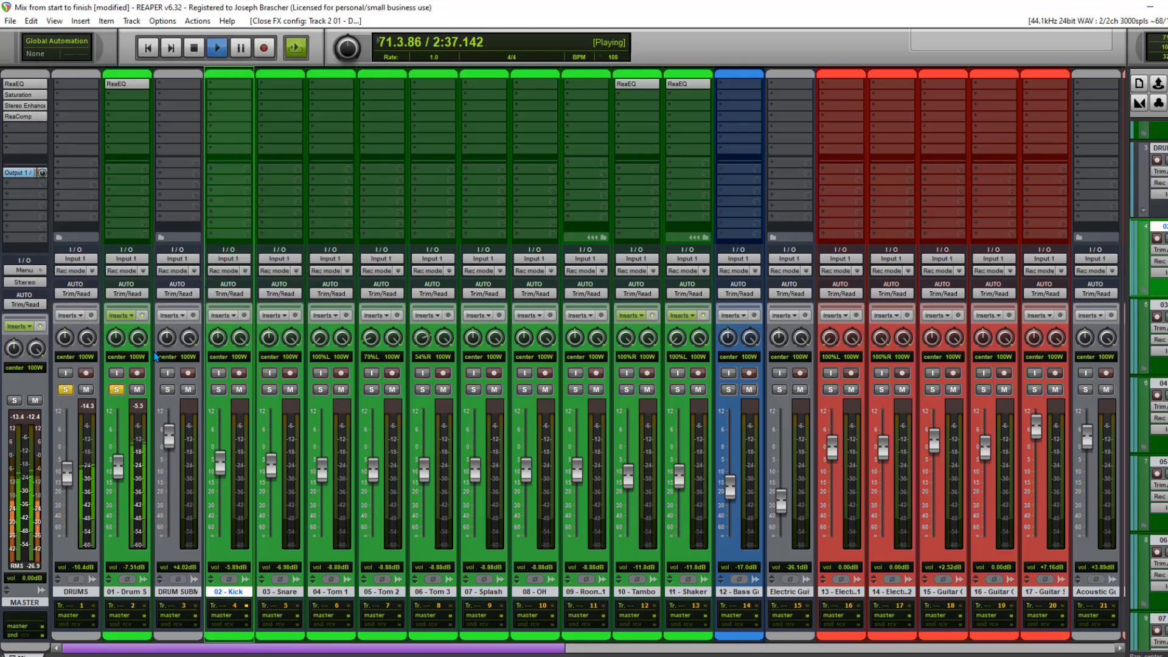
key("space")
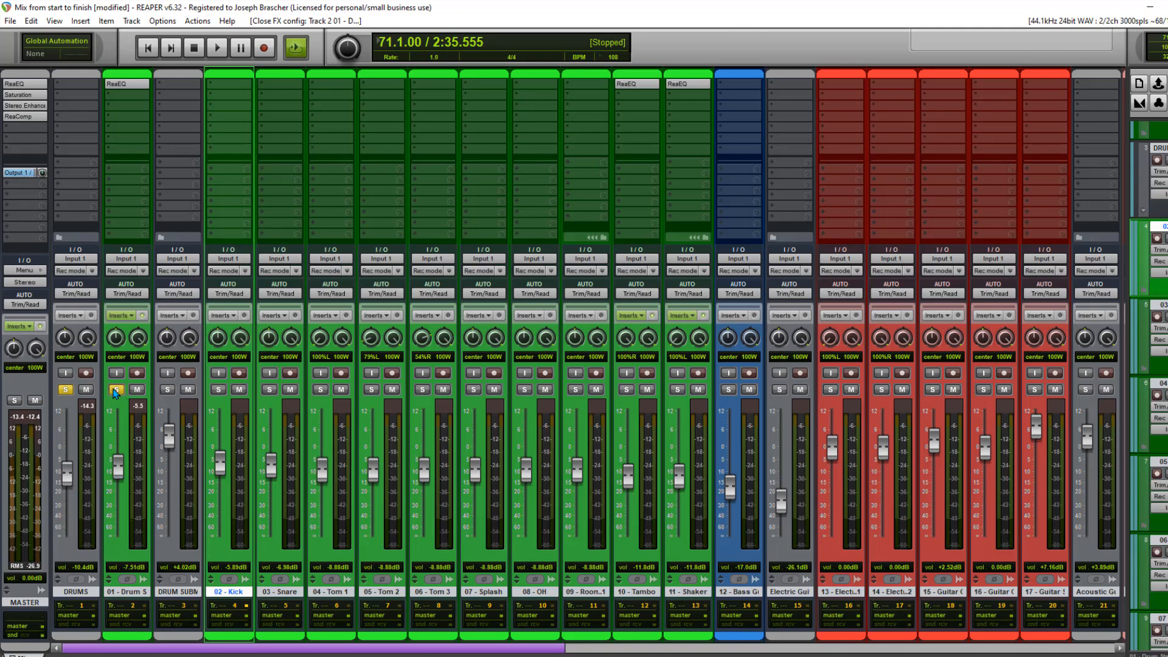
- Listen to the DRUM SUBMIX folder in solo, unsolo it and play all the drums for comparison
left_click(168, 390)
key("space")
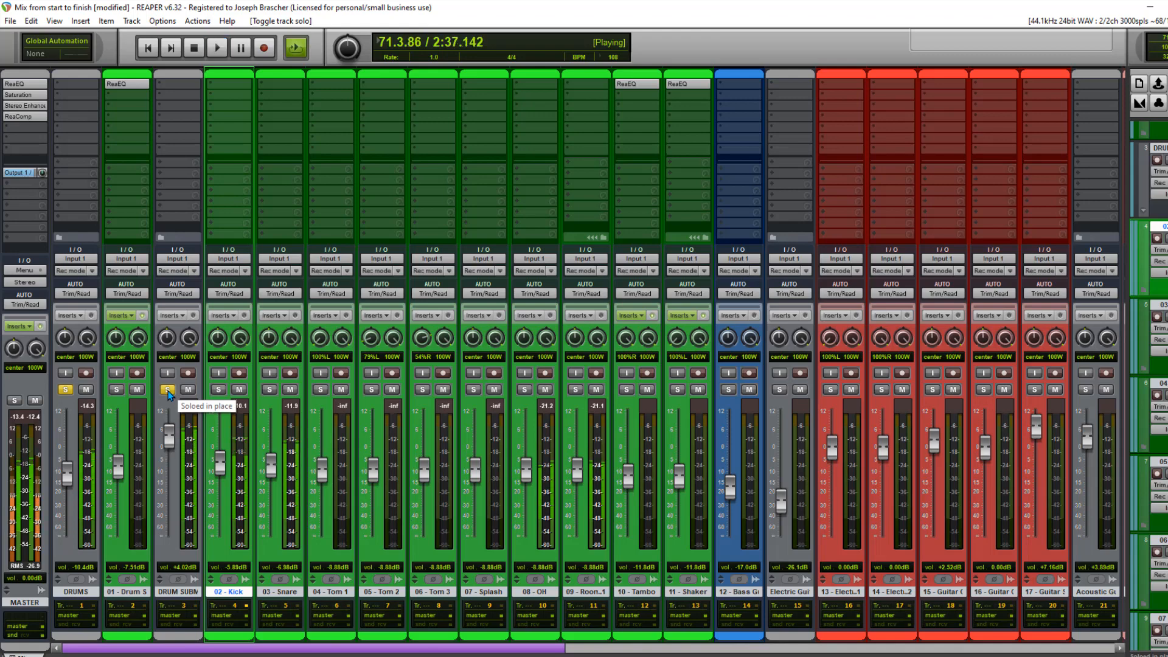
left_click(168, 390)
key("space")
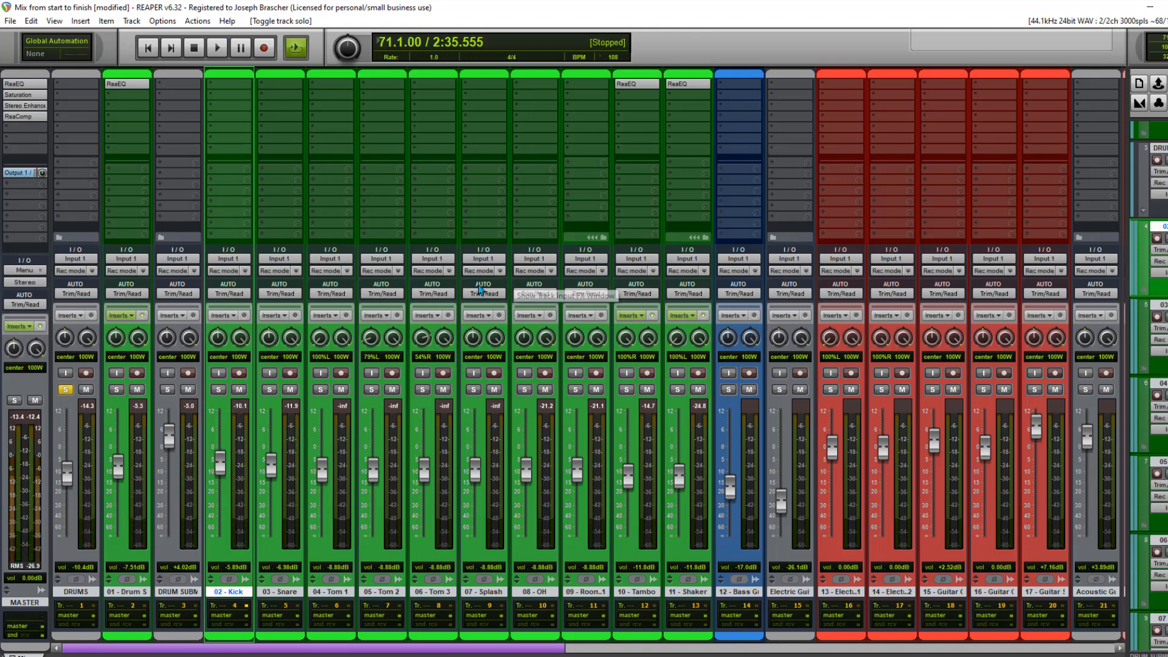
key("space")
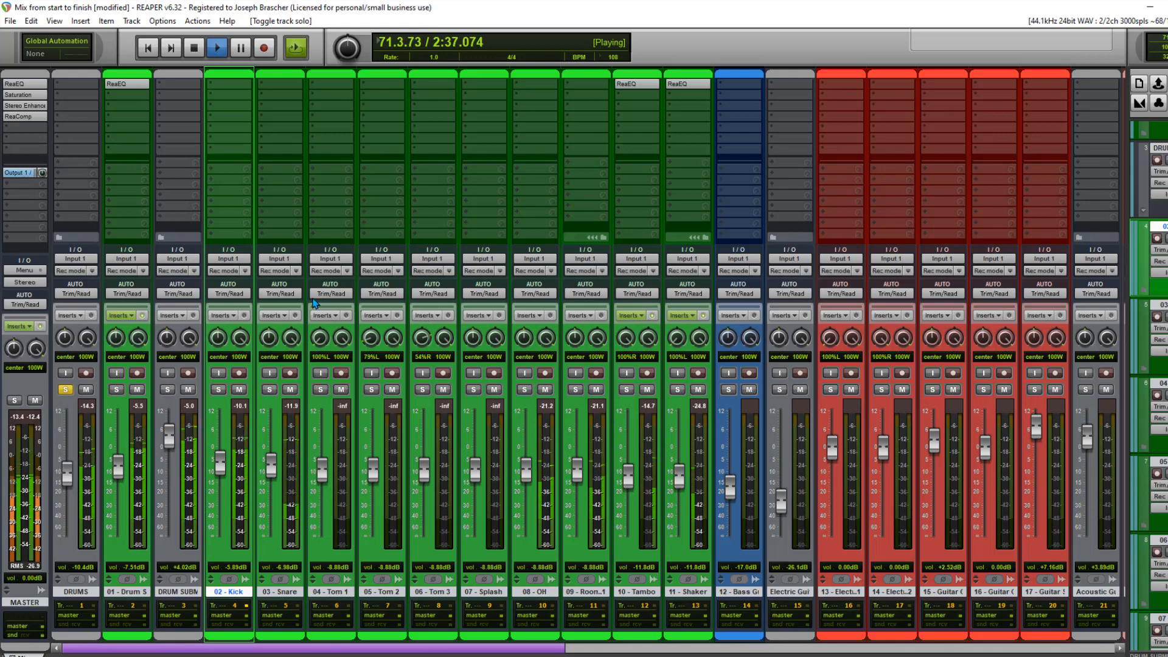
key("space")
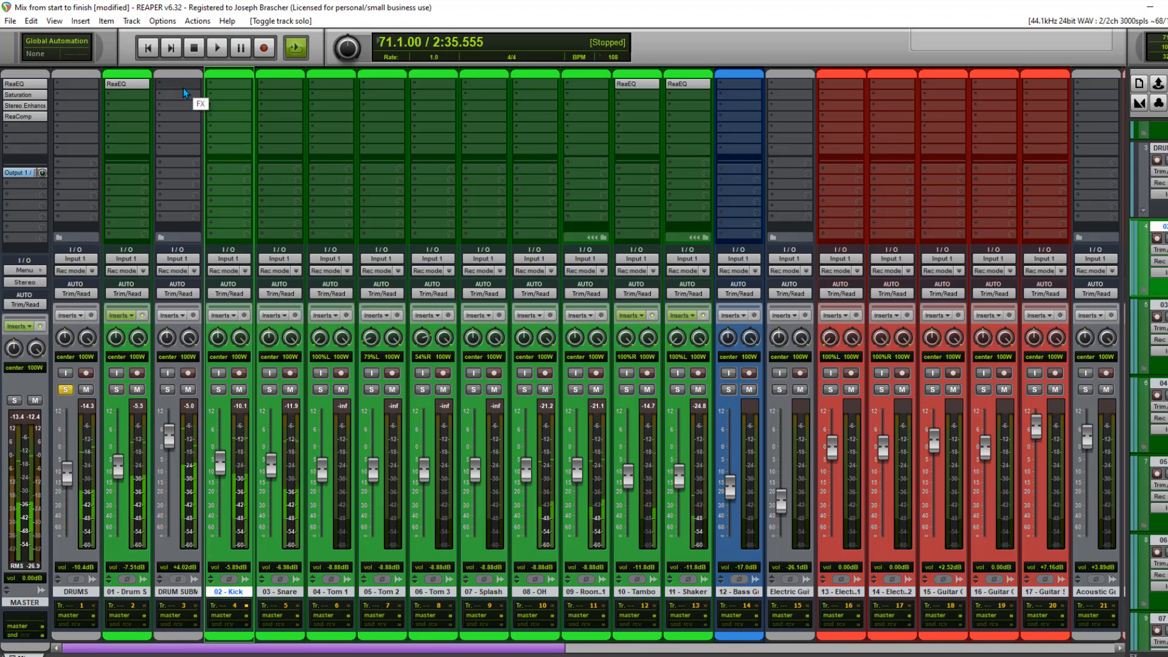
- Play the drums and briefly solo the 08 OH track to hear the overheads alone
key("space")
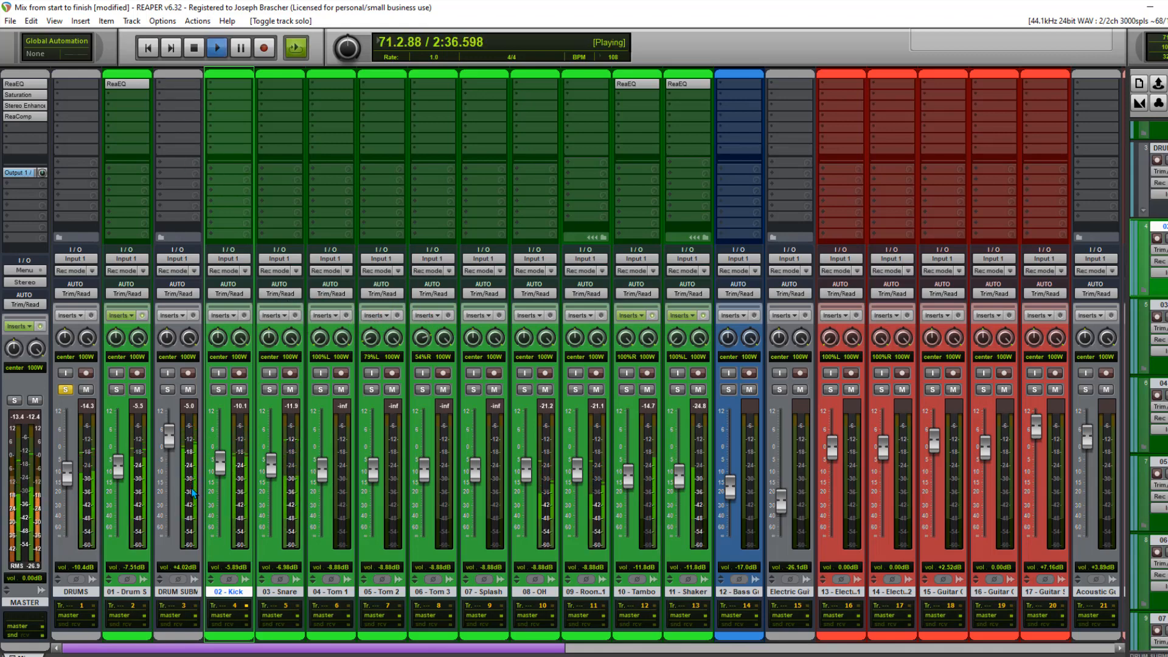
left_click(525, 390)
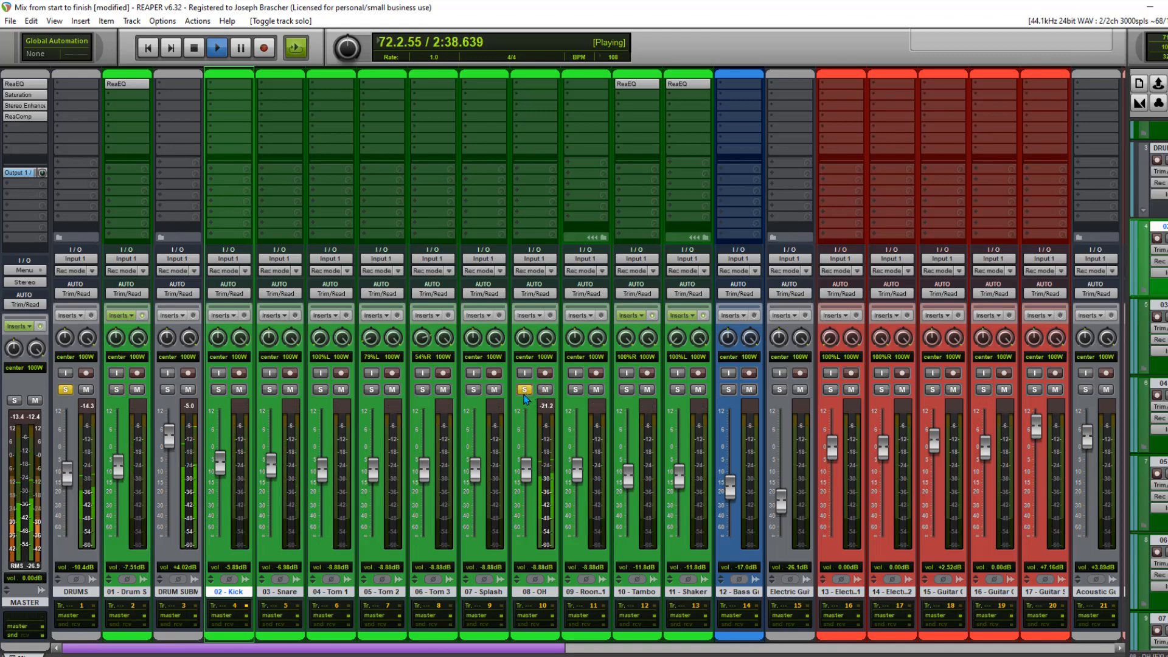
left_click(524, 390)
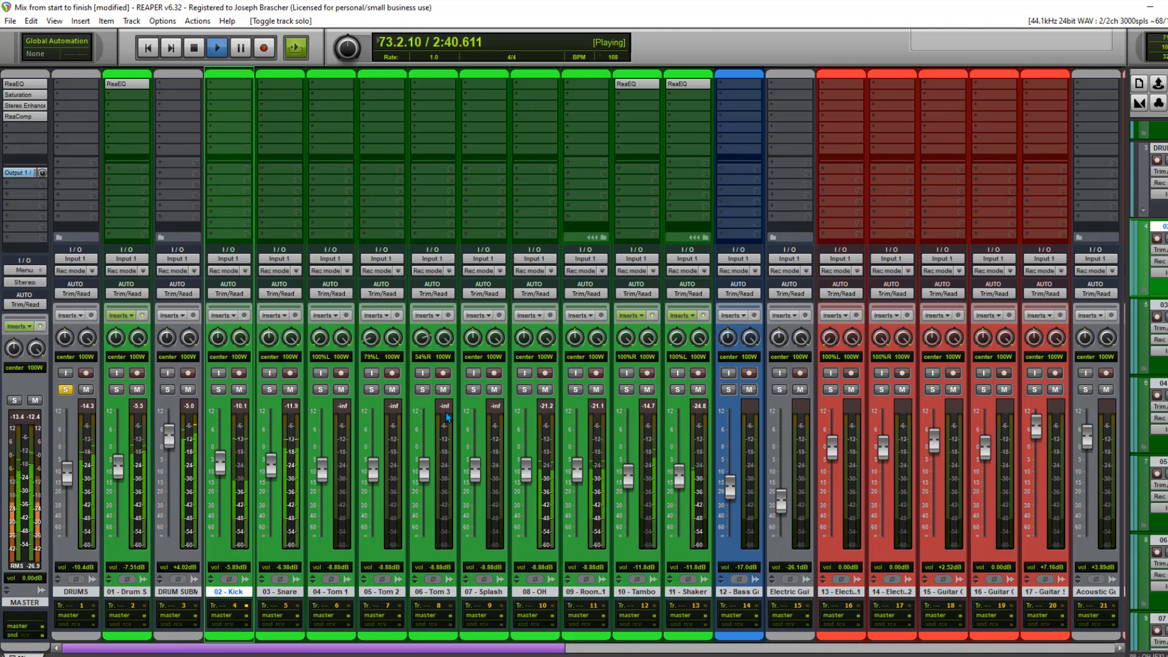
- Solo the 02 Kick track, raise its volume to -4.67 dB, unsolo it and stop playback
left_click(220, 390)
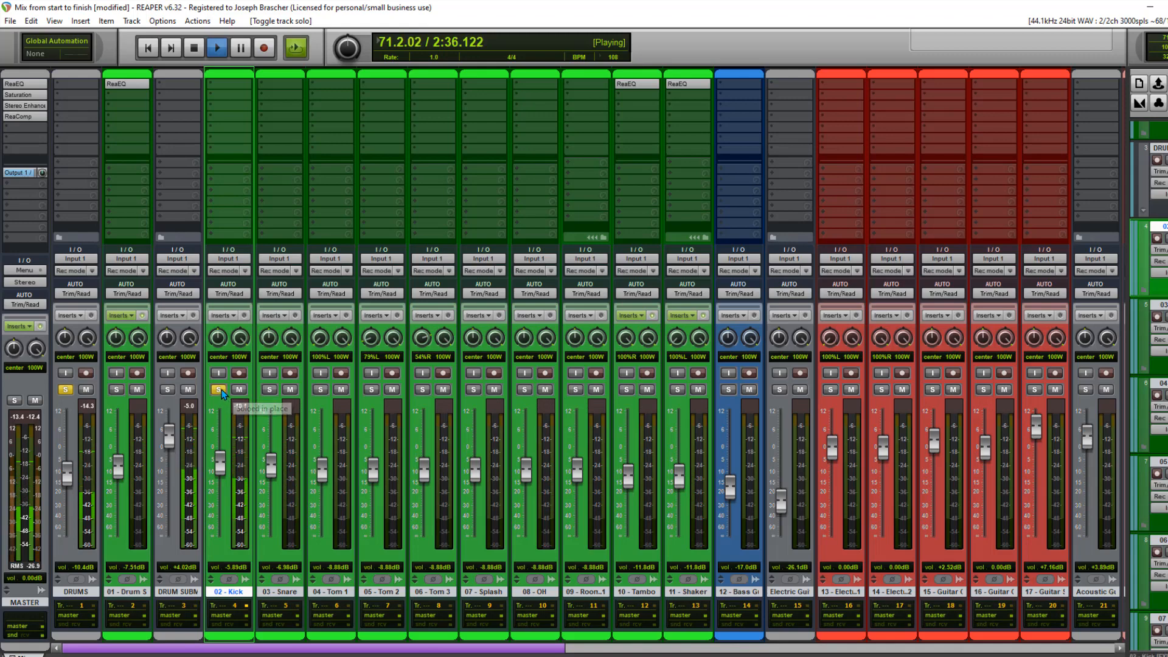
left_click_drag(223, 463, 221, 471)
left_click(220, 391)
key("space")
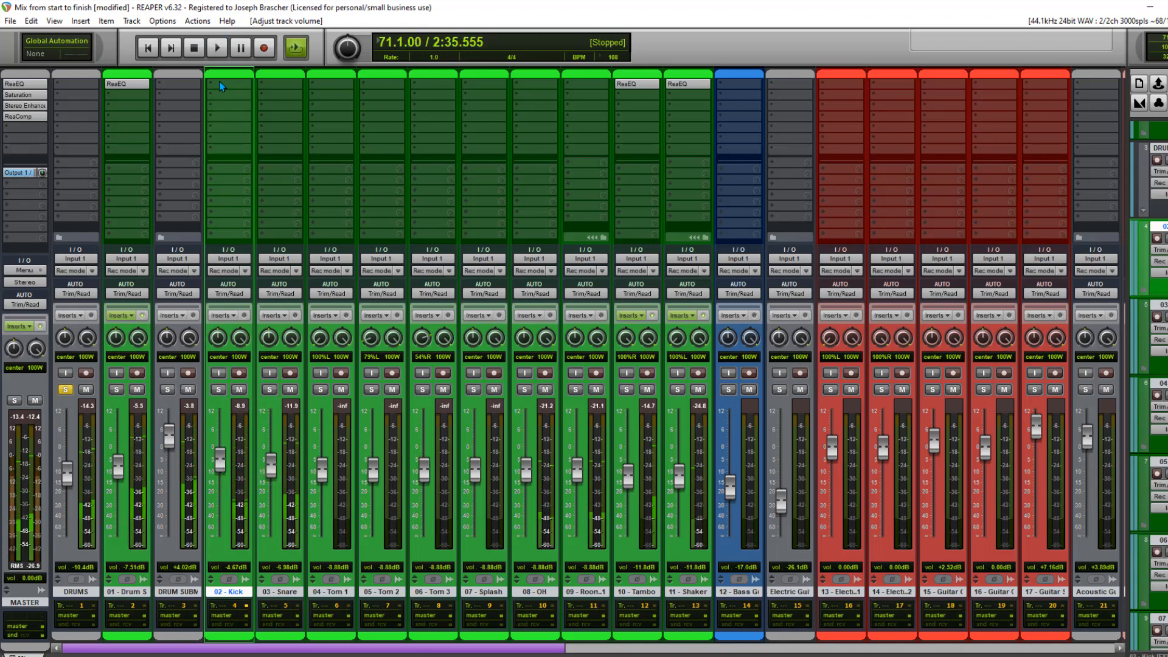
- Audition the 02 Kick track in solo and add ReaEQ to it
left_click(219, 390)
key("space")
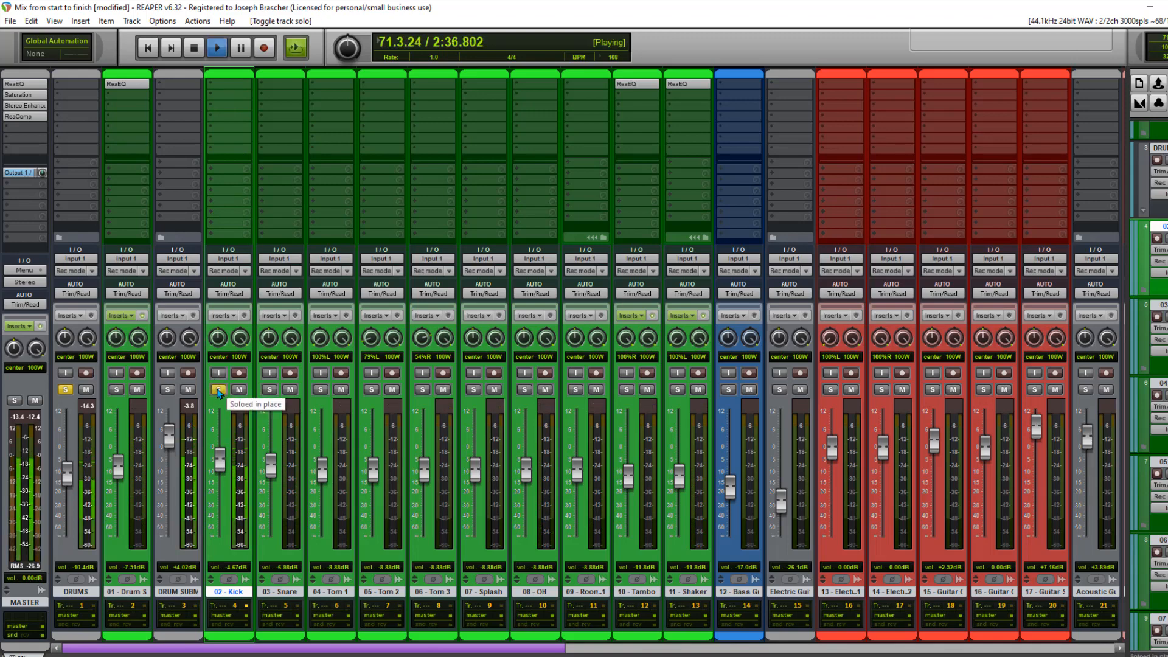
key("space")
left_click(220, 390)
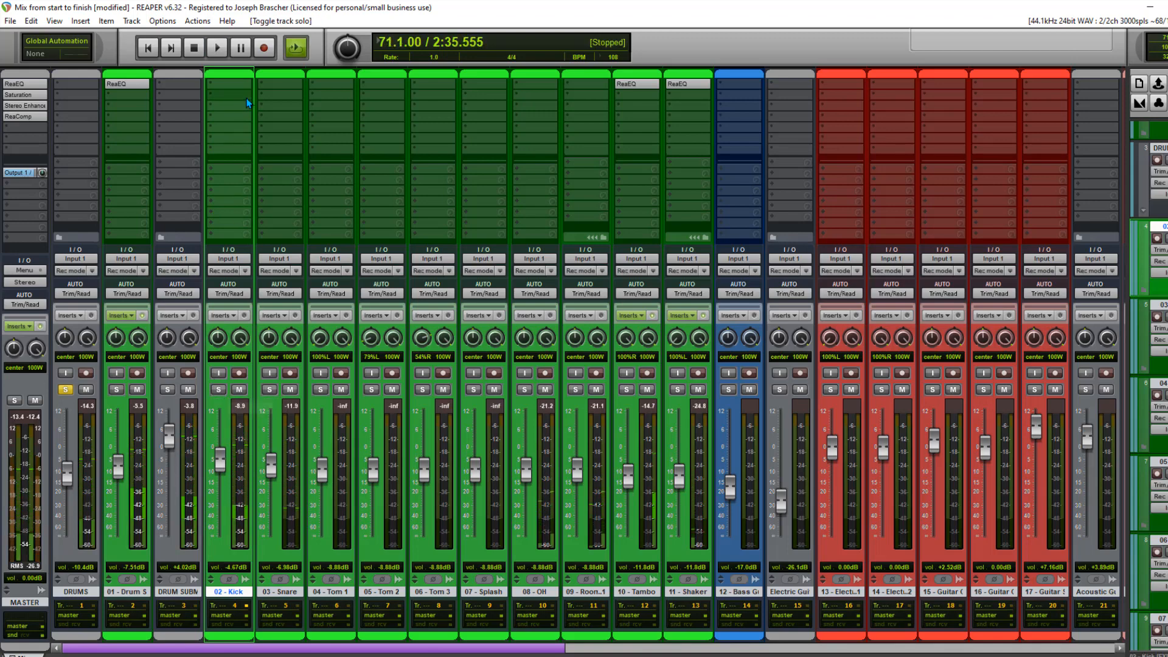
double_click(243, 87)
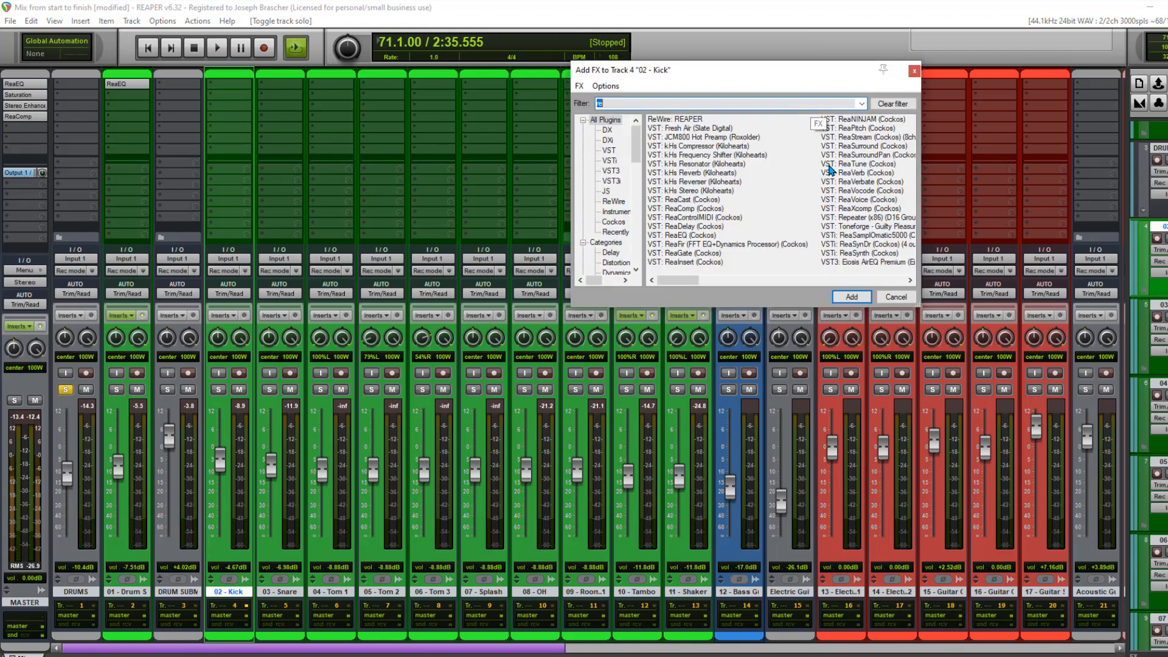
double_click(699, 236)
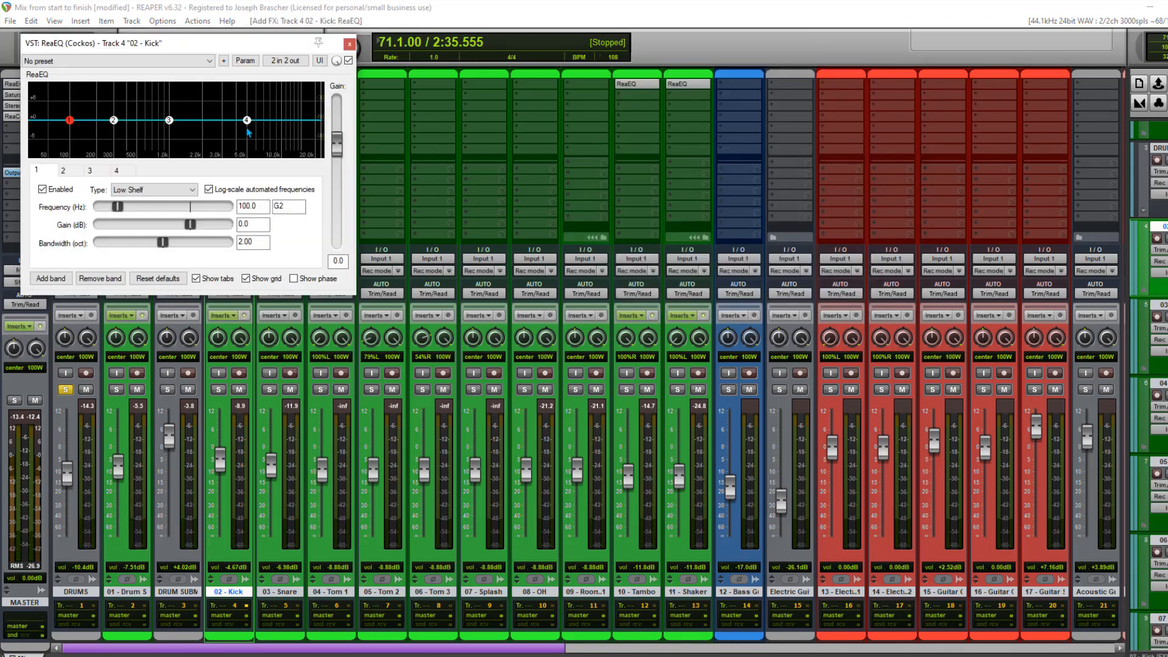
- While playing the soloed kick, add a boosted EQ band near 5 kHz and a band at 1627.3 Hz with -2.2 dB gain
key("space")
double_click(227, 121)
left_click_drag(228, 121, 191, 128)
left_click(218, 389)
key("space")
double_click(177, 116)
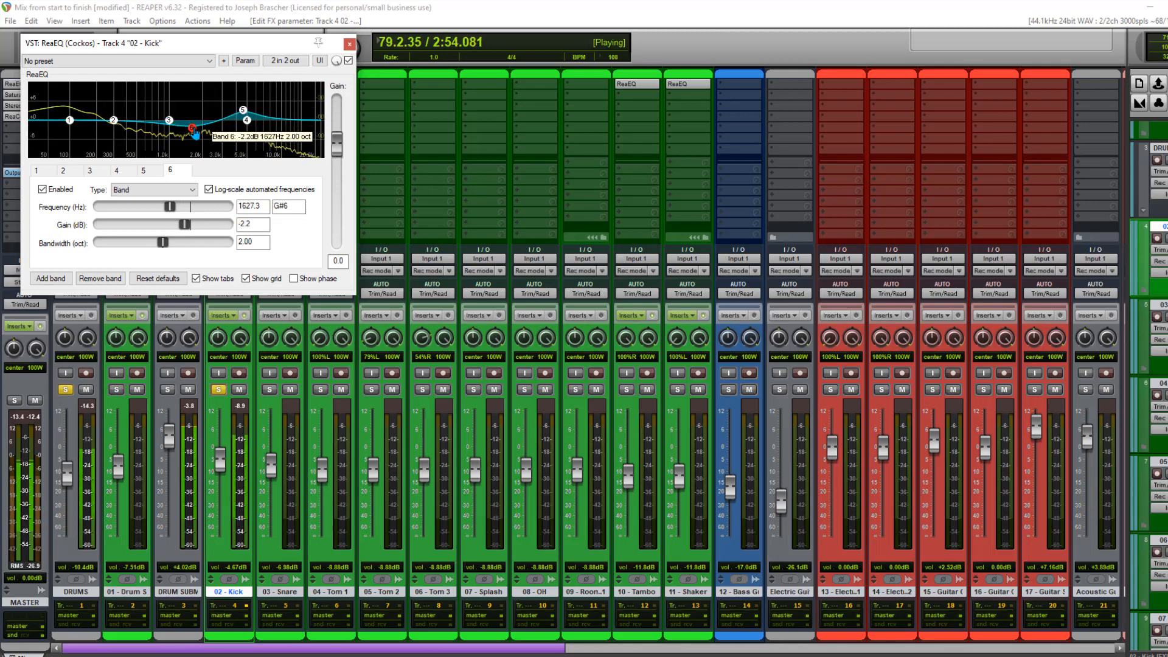
- Add +0.8 dB bands at 139.4 Hz and 8870 Hz to the kick's EQ, close it and stop playback
double_click(81, 117)
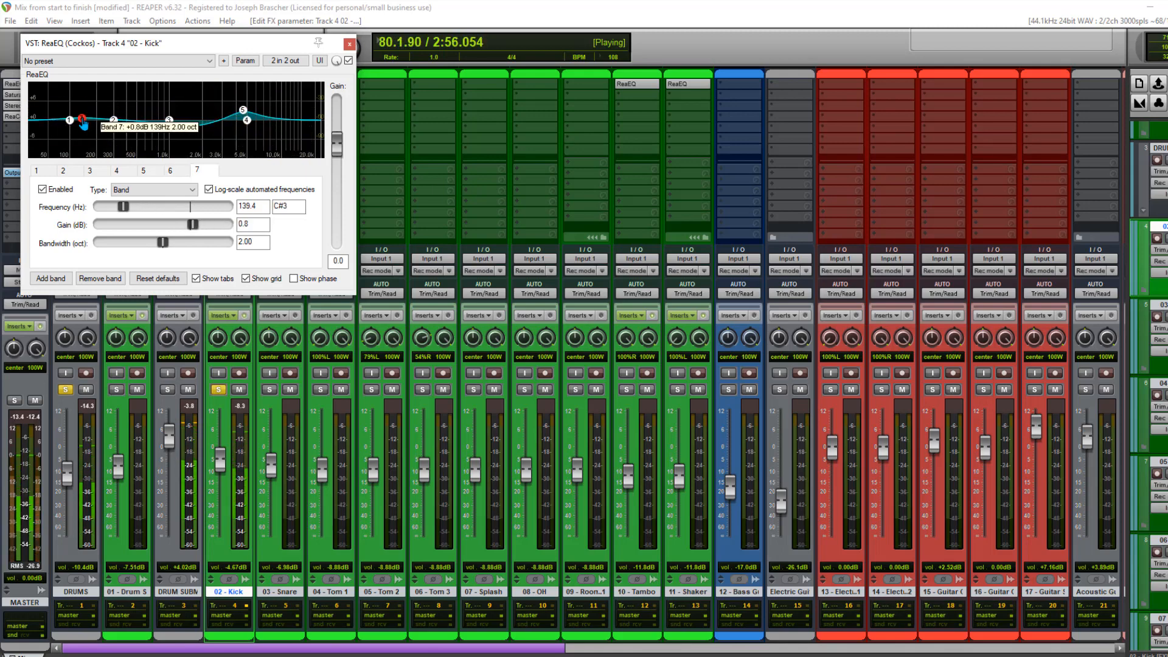
double_click(254, 114)
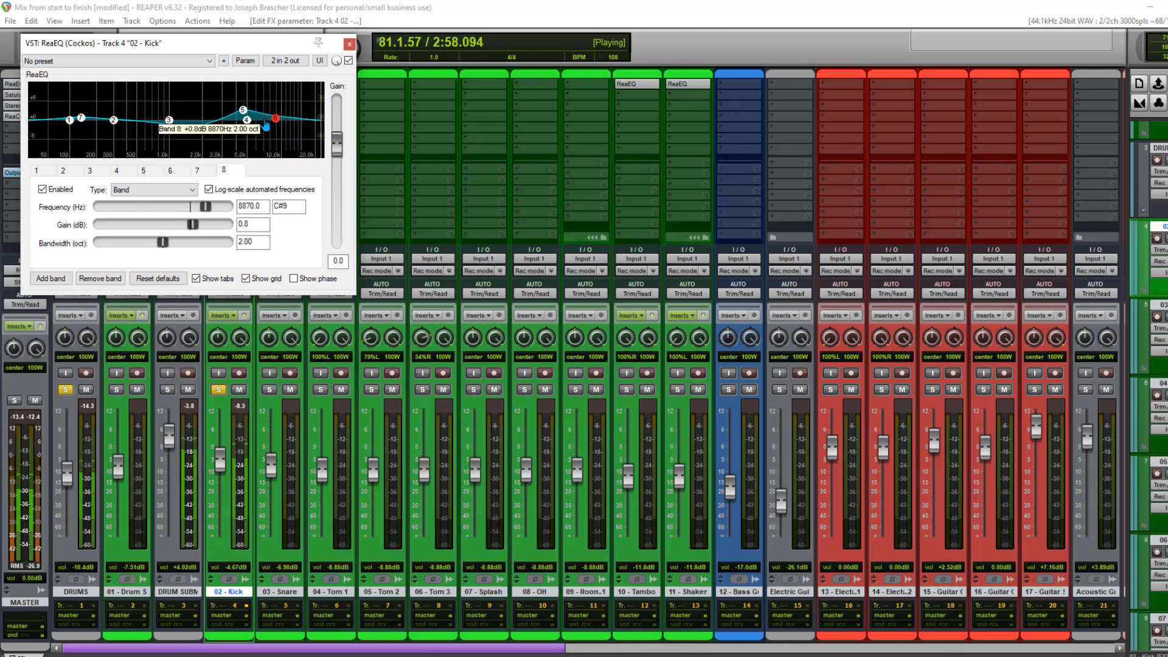
left_click(350, 44)
key("space")
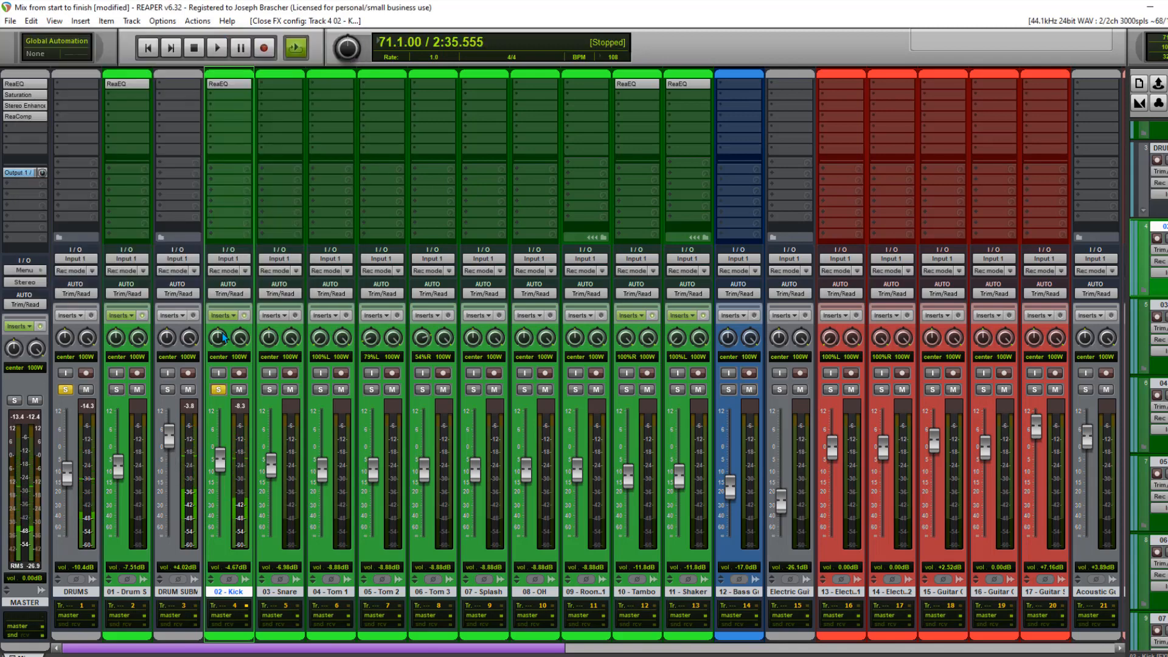
- Add ReaComp to the 02 Kick track, load the "stock - steady rock kick" preset and start playback
double_click(221, 97)
type("real")
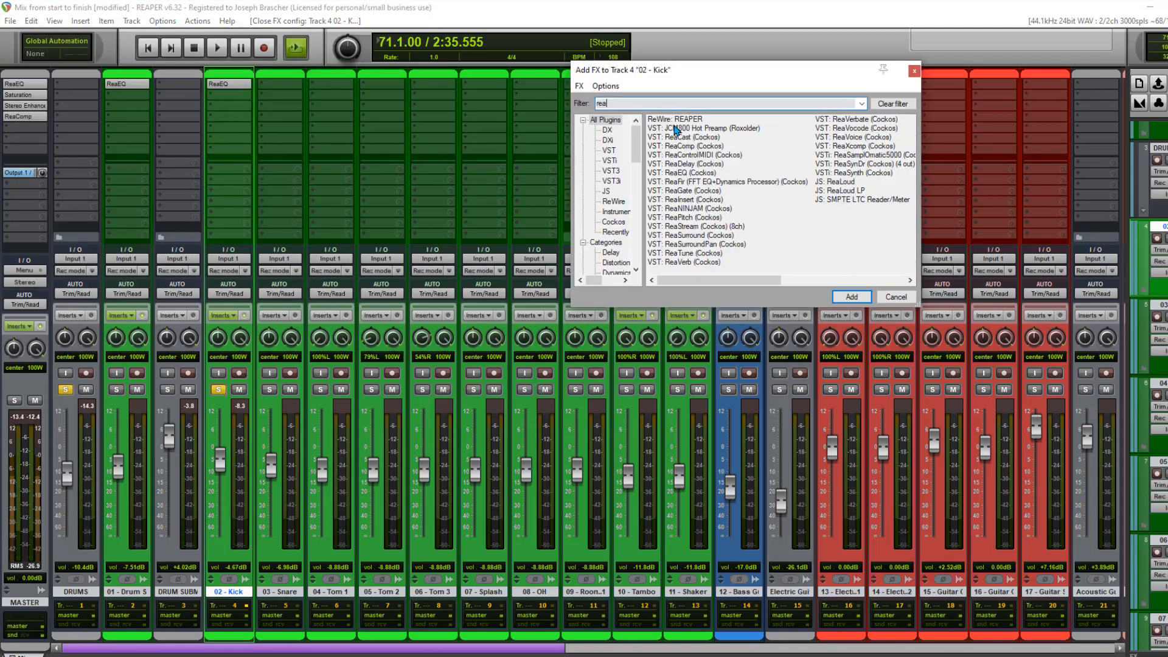
double_click(687, 146)
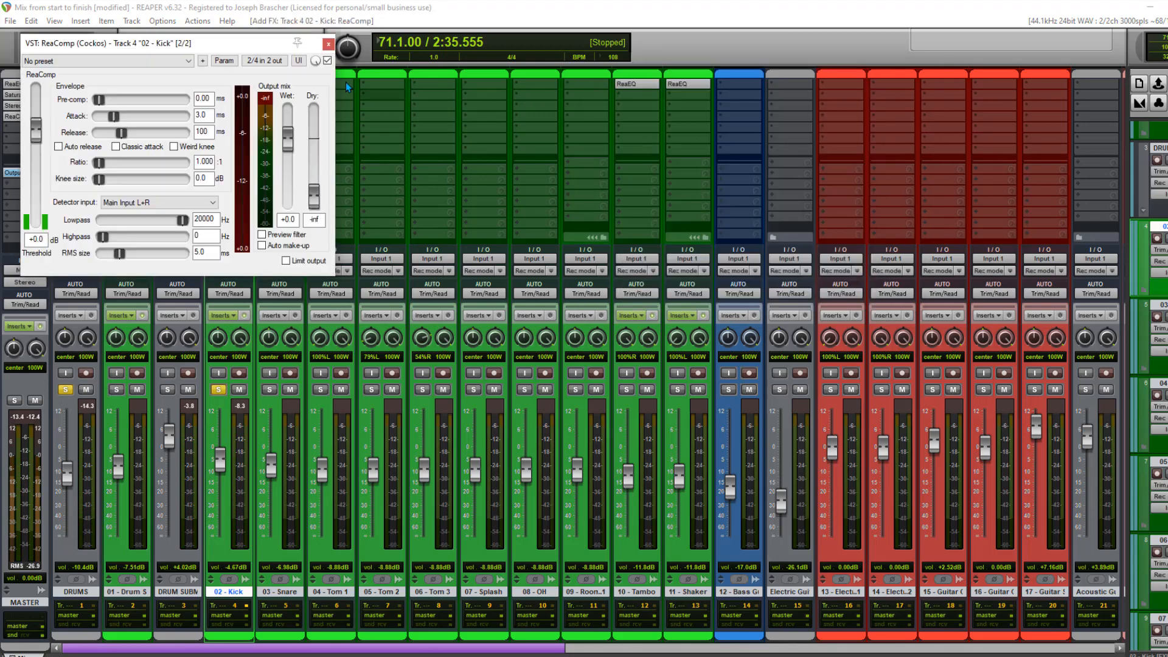
left_click(153, 62)
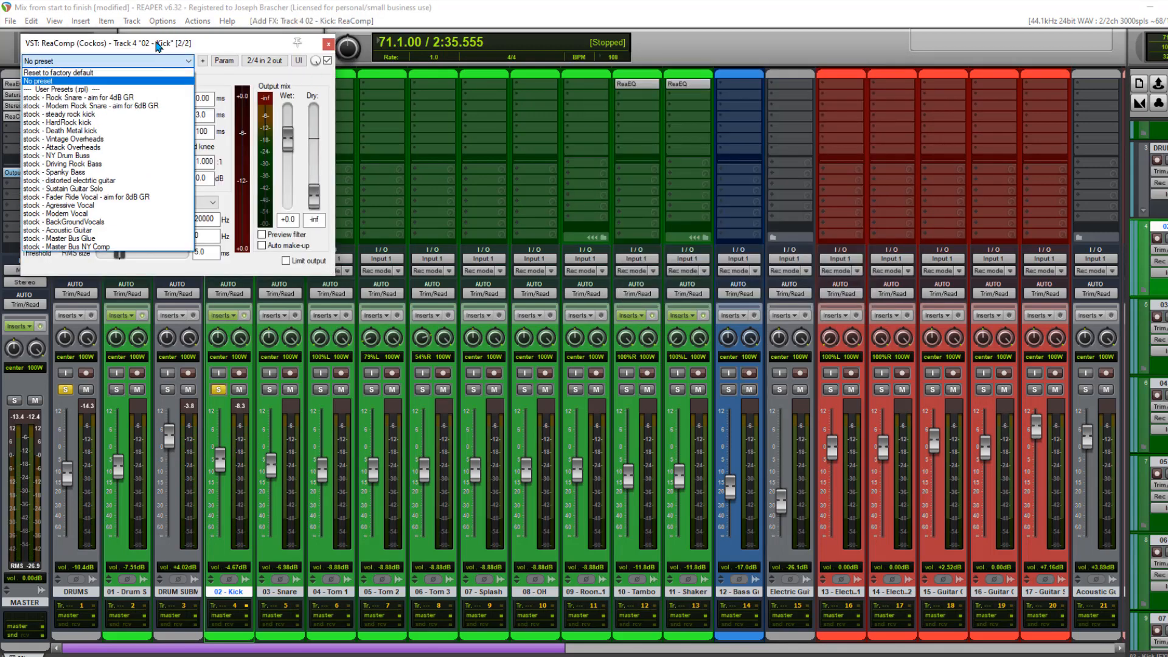
left_click(110, 119)
key("space")
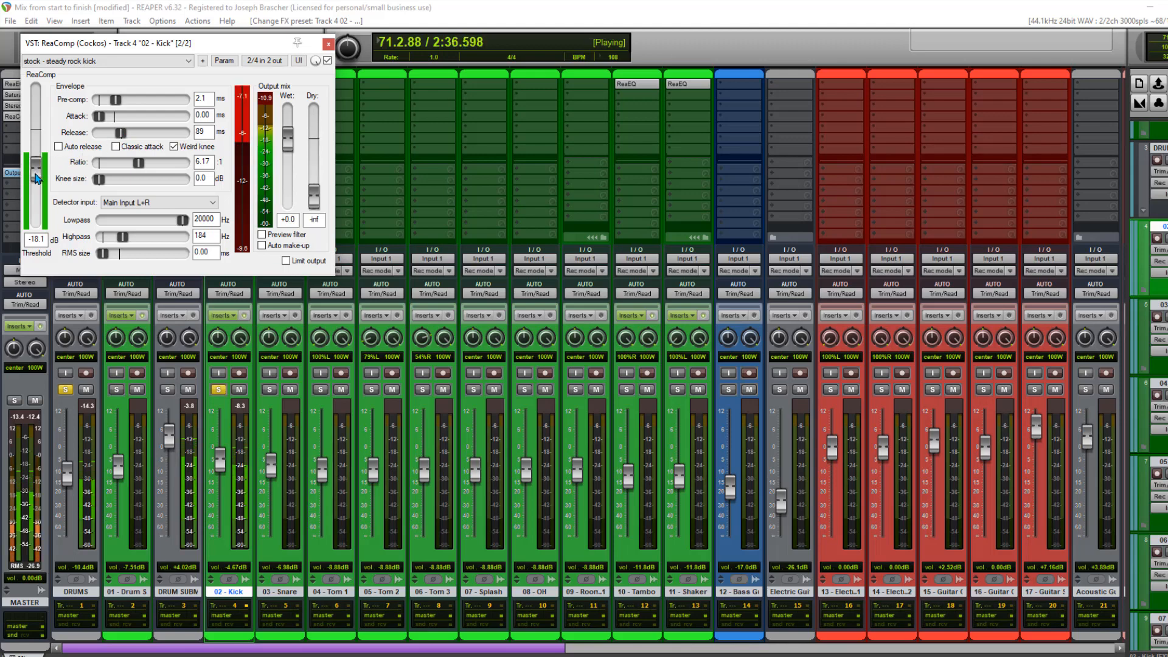
- Set the kick compressor to -10.9 dB threshold, 35 Hz highpass, 4.2 ms attack and 55 ms release, and stop playback
left_click_drag(36, 178, 36, 164)
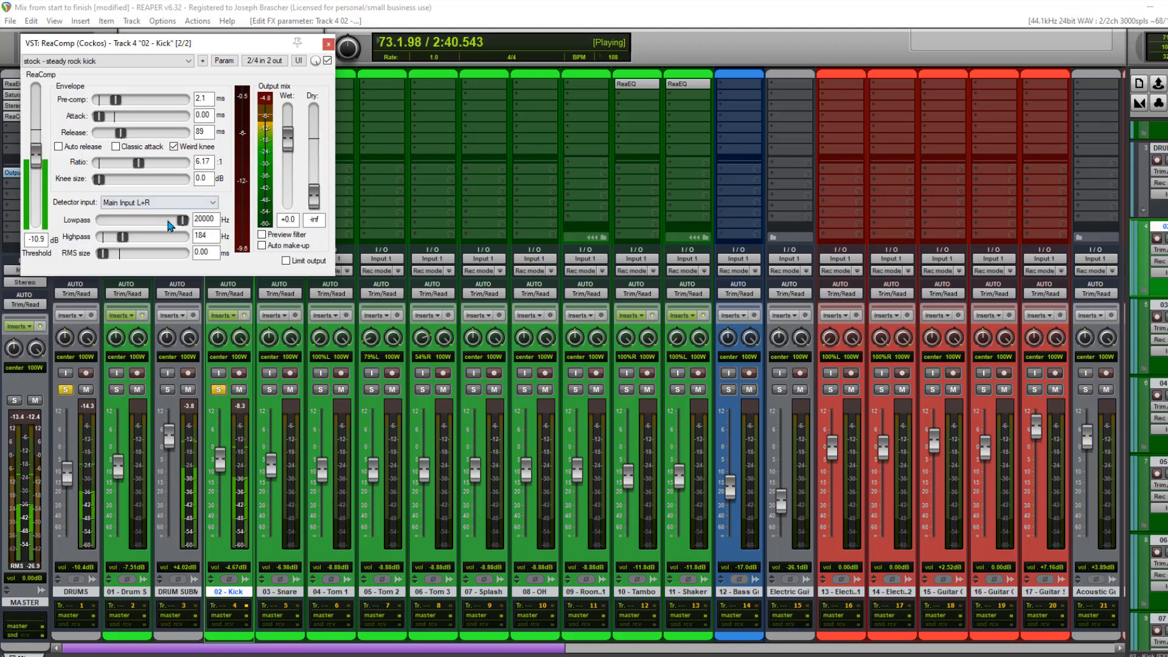
left_click_drag(122, 237, 117, 237)
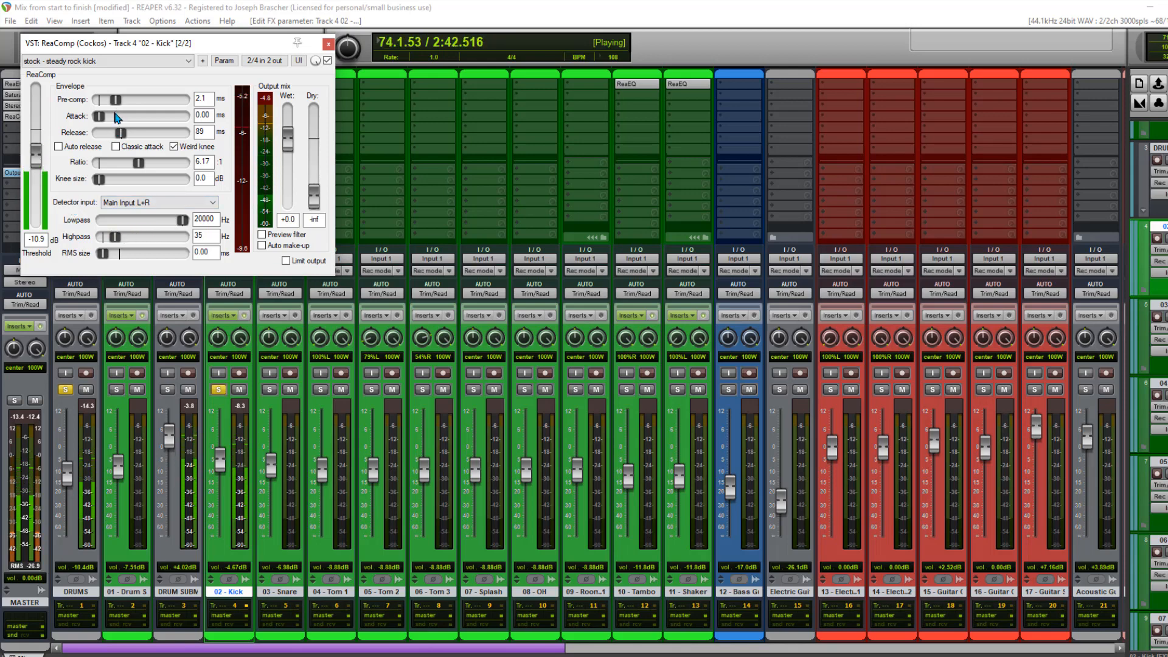
left_click_drag(101, 117, 121, 133)
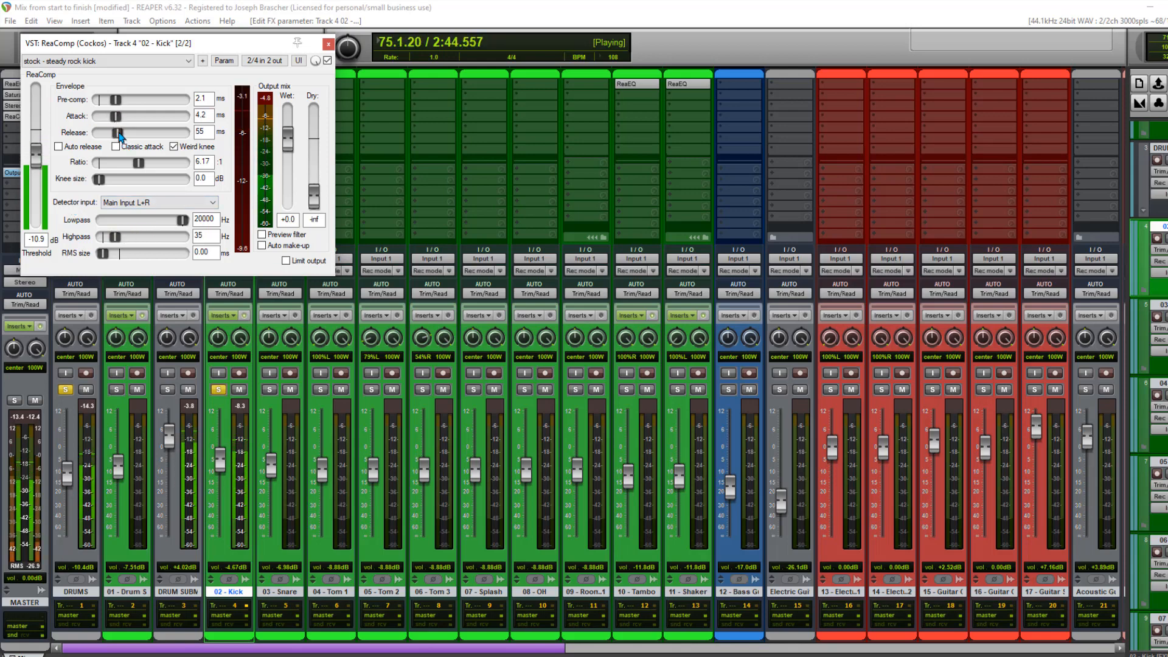
key("space")
- Unsolo the 02 Kick track, raise its volume to -1.27 dB against the playing drums and stop playback
left_click(219, 390)
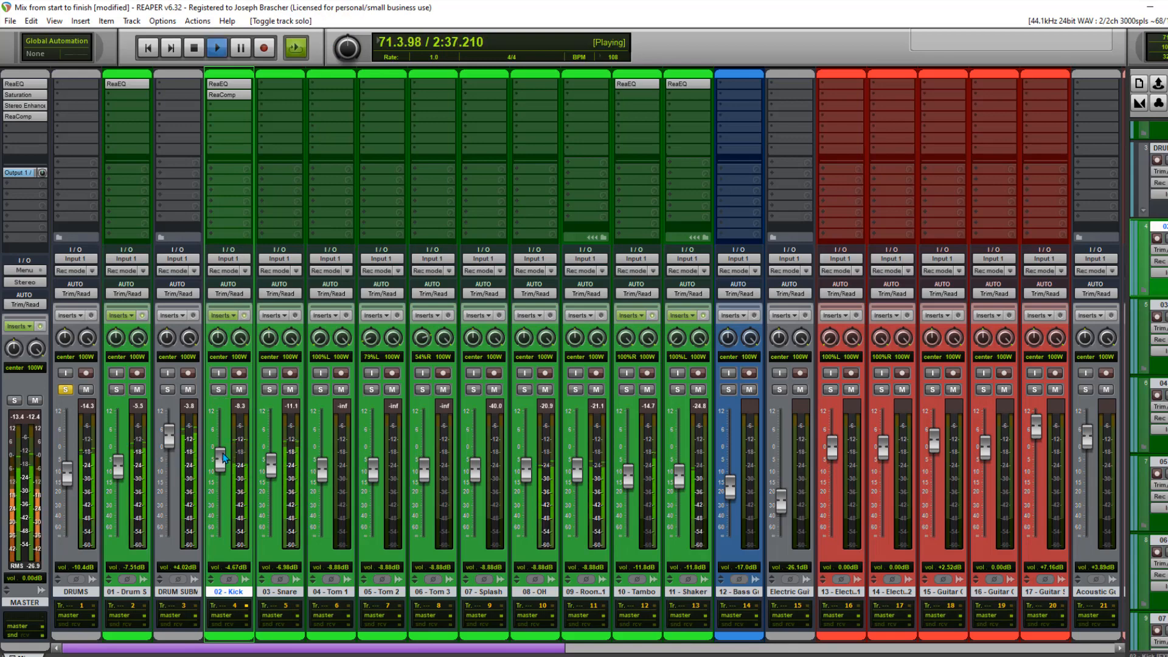
left_click_drag(223, 457, 223, 451)
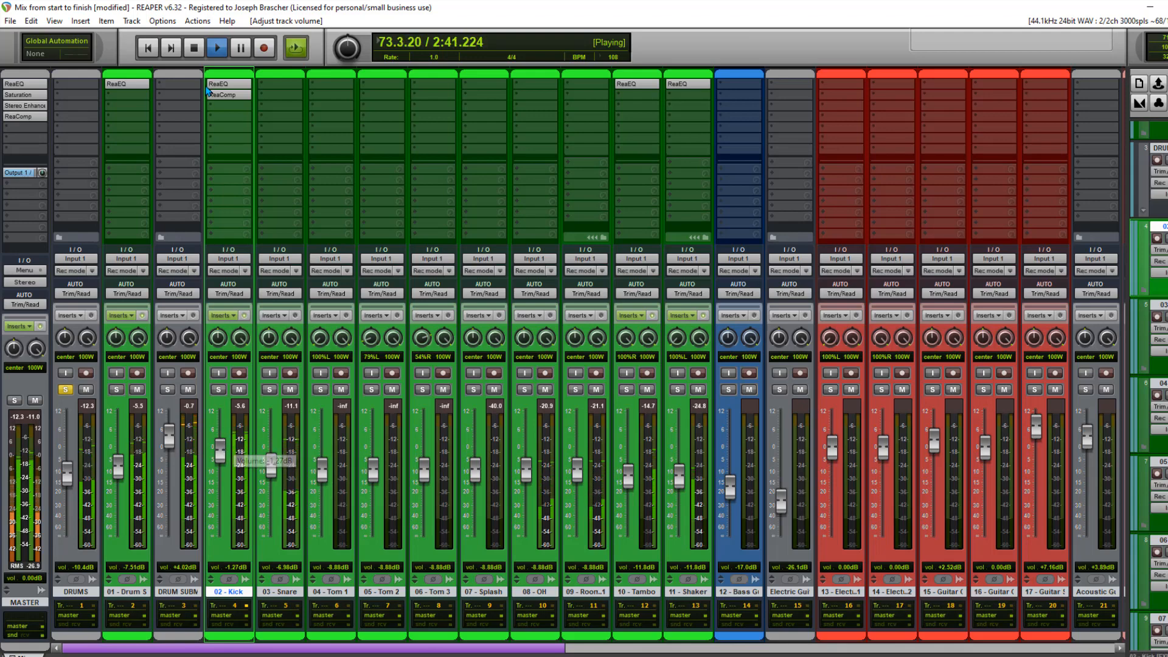
left_click(194, 48)
- Solo the 01 Drum Stereo Stem and 02 Kick tracks and play them, toggling the kick's solo to compare the sound
left_click(117, 389)
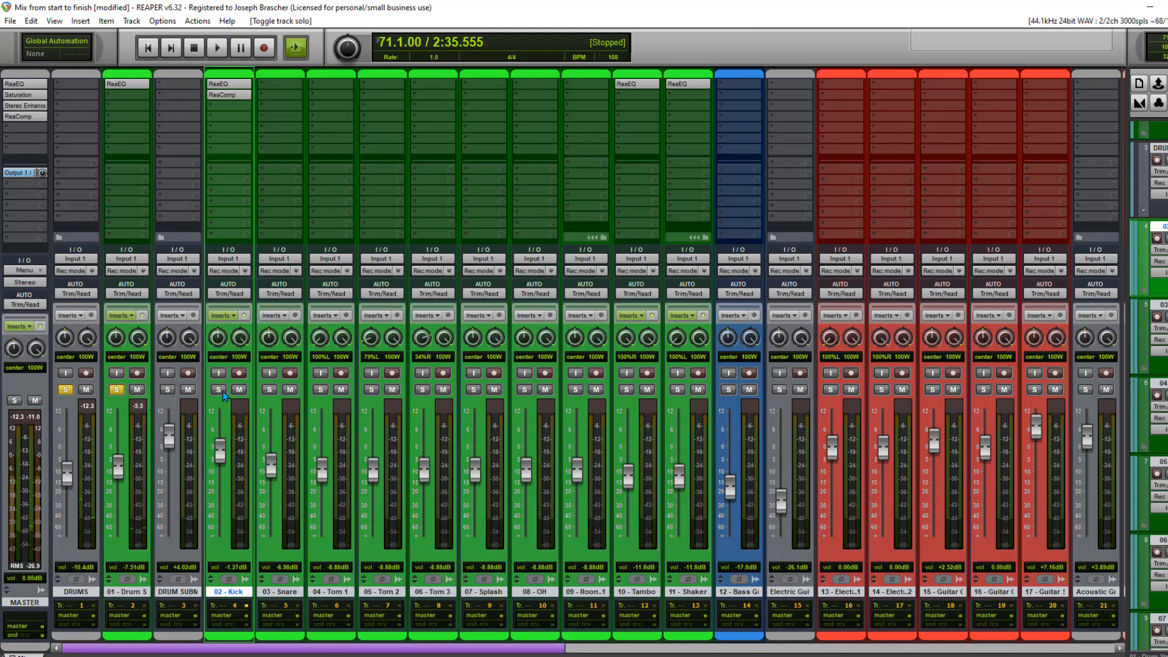
left_click(219, 389)
key("space")
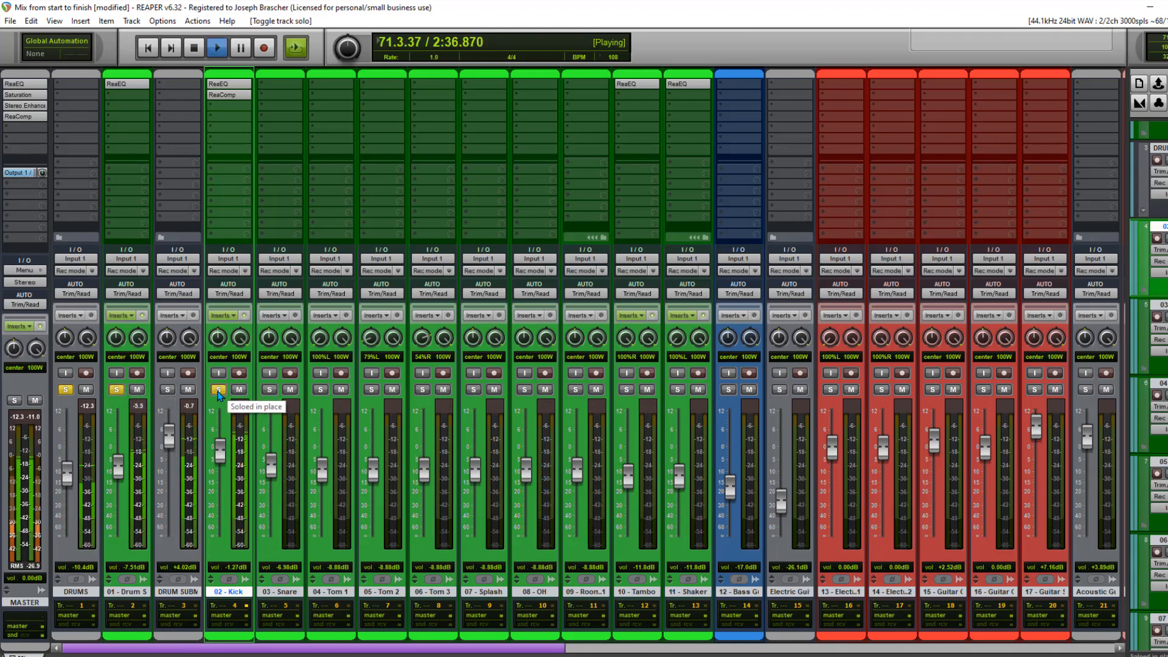
left_click(218, 391)
left_click(218, 391)
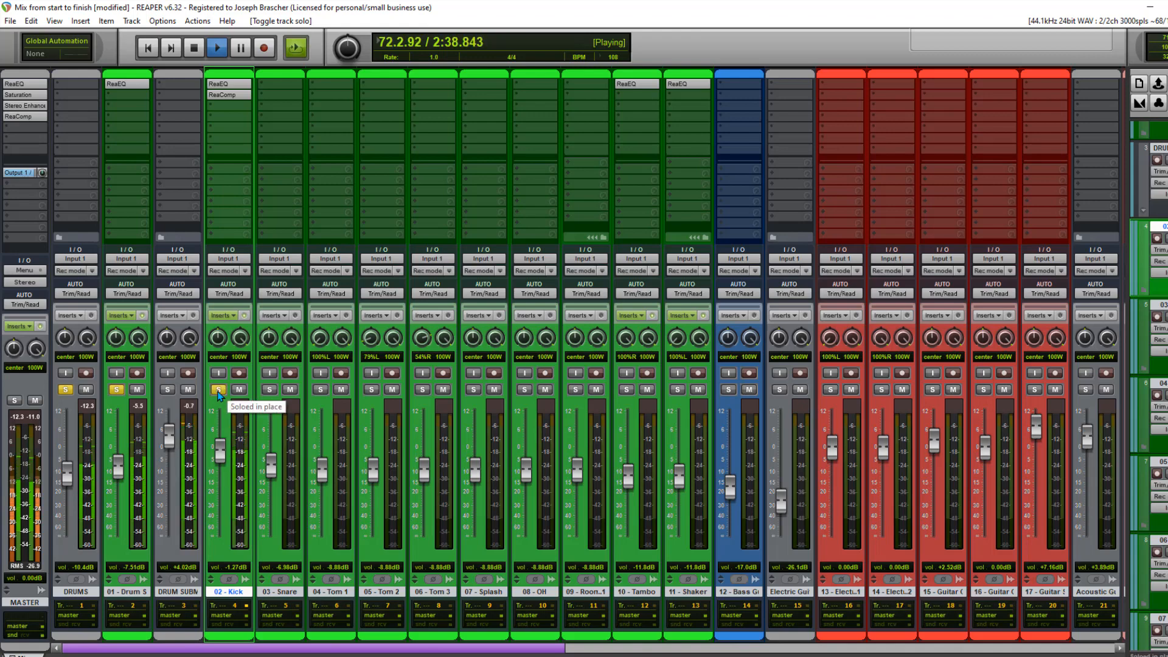
key("space")
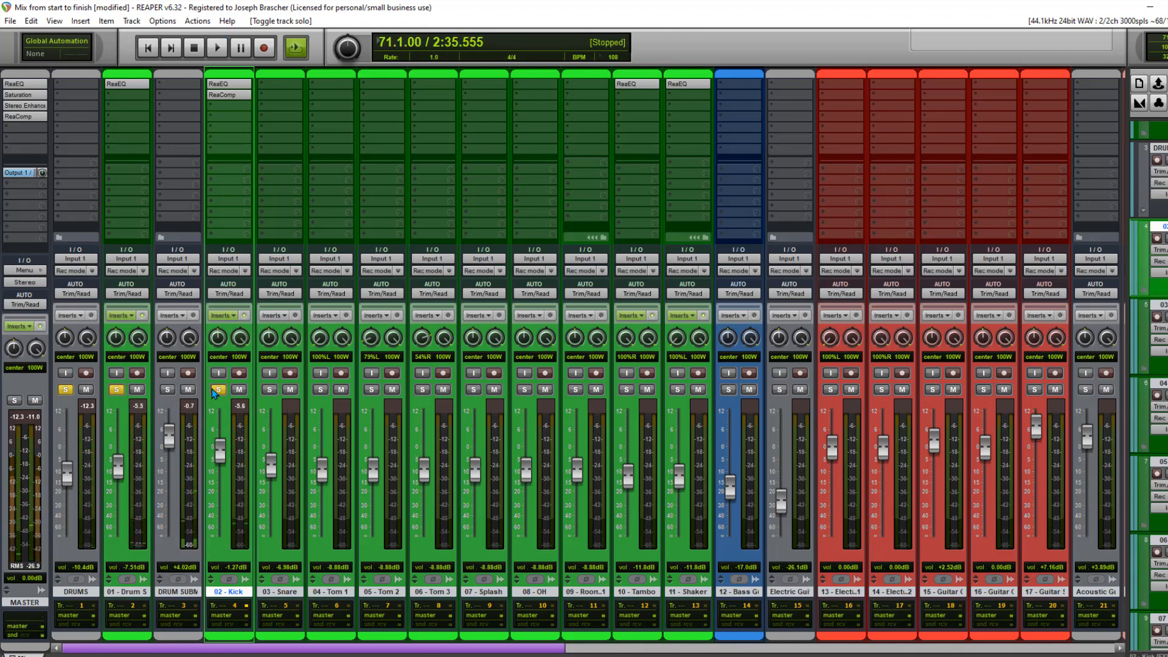
- Unsolo the drum stem and kick, and add JS: Saturation to the 02 Kick track with an amount of 15%
left_click(216, 390)
double_click(237, 105)
type("sa")
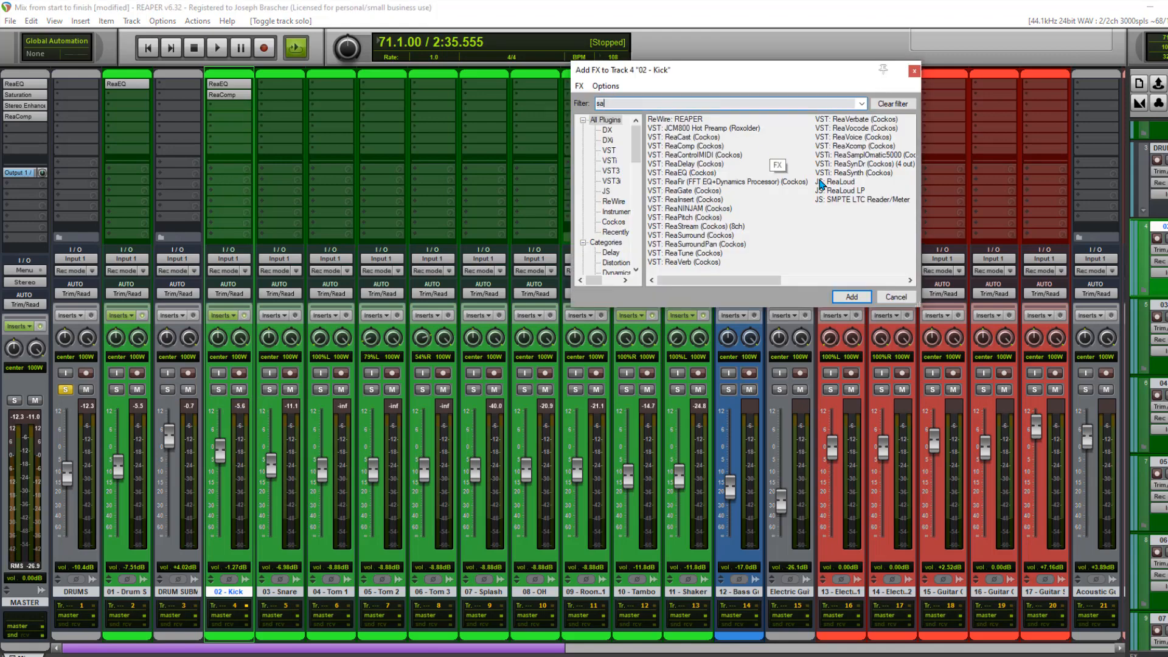
double_click(674, 191)
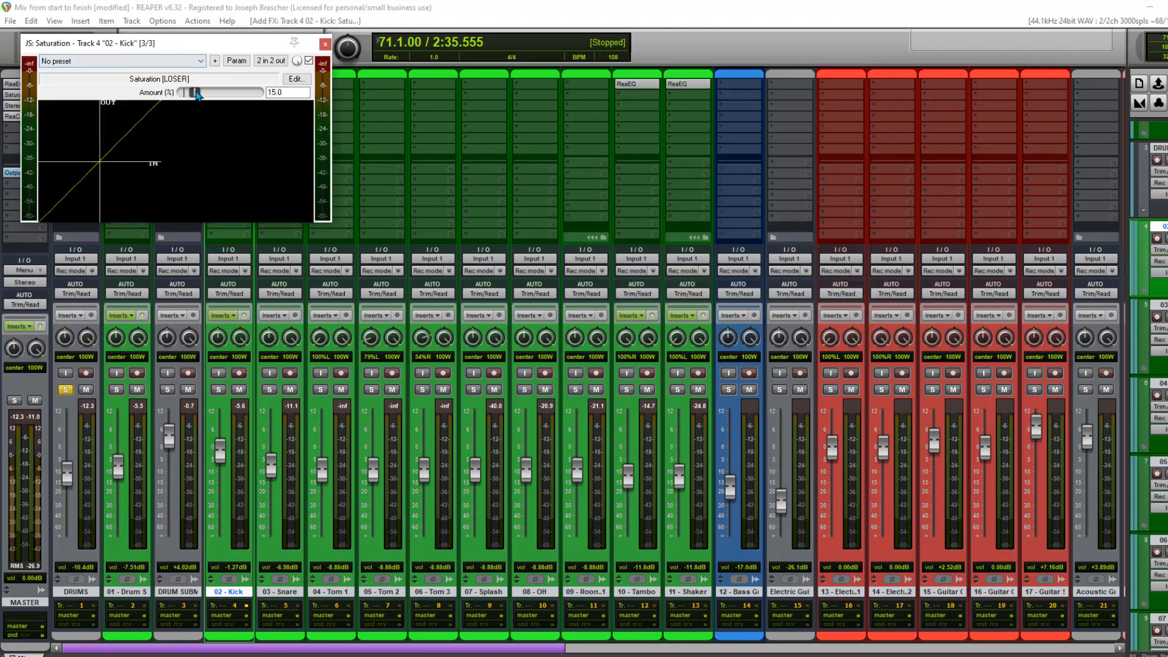
- Move Saturation ahead of ReaComp on the 02 Kick track and raise its volume to -0.33 dB during playback
key("space")
left_click(326, 45)
left_click_drag(229, 106, 228, 95)
left_click_drag(221, 453, 225, 450)
key("space")
- Change band 1 of the kick's ReaEQ to a high pass at about 48 Hz
left_click(229, 83)
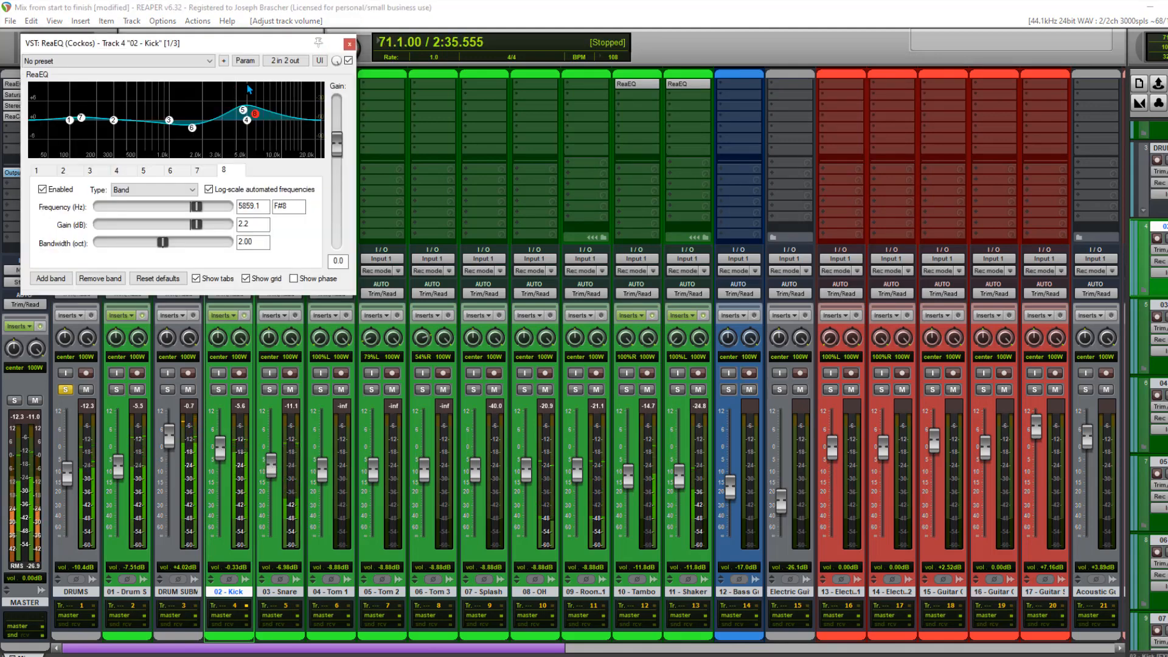
right_click(70, 122)
left_click(125, 279)
left_click_drag(70, 122, 44, 139)
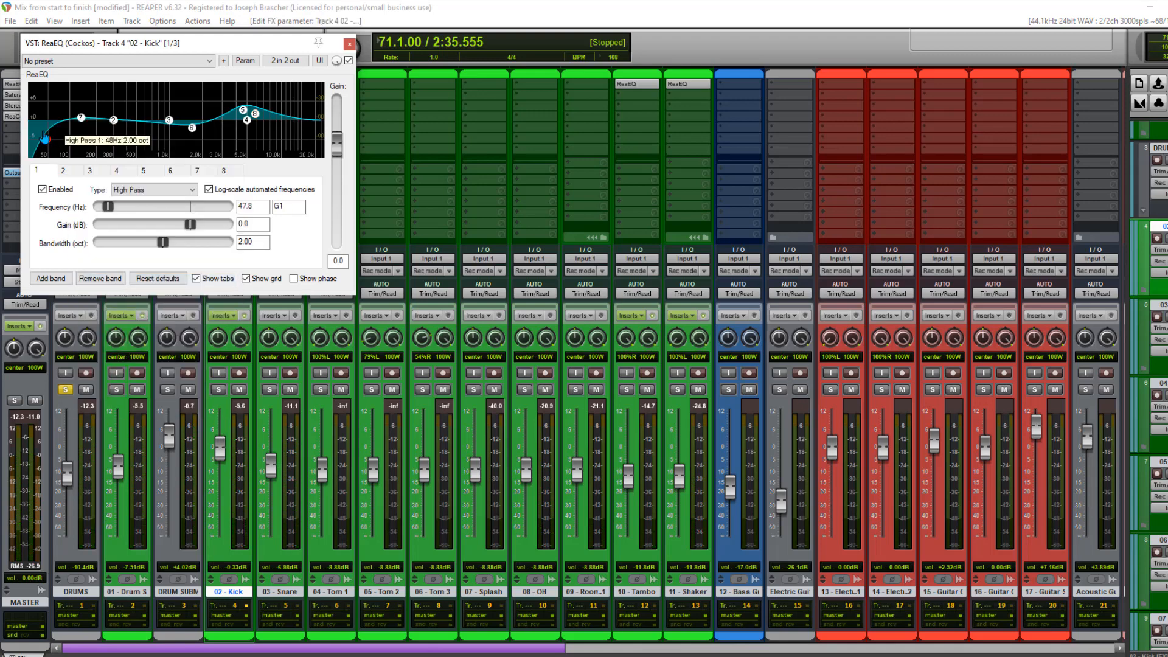
- During playback, add a gentle low-shelf boost just above 100 Hz to the kick EQ and set band 5 to 4.6 dB at 5014 Hz
key("space")
double_click(71, 115)
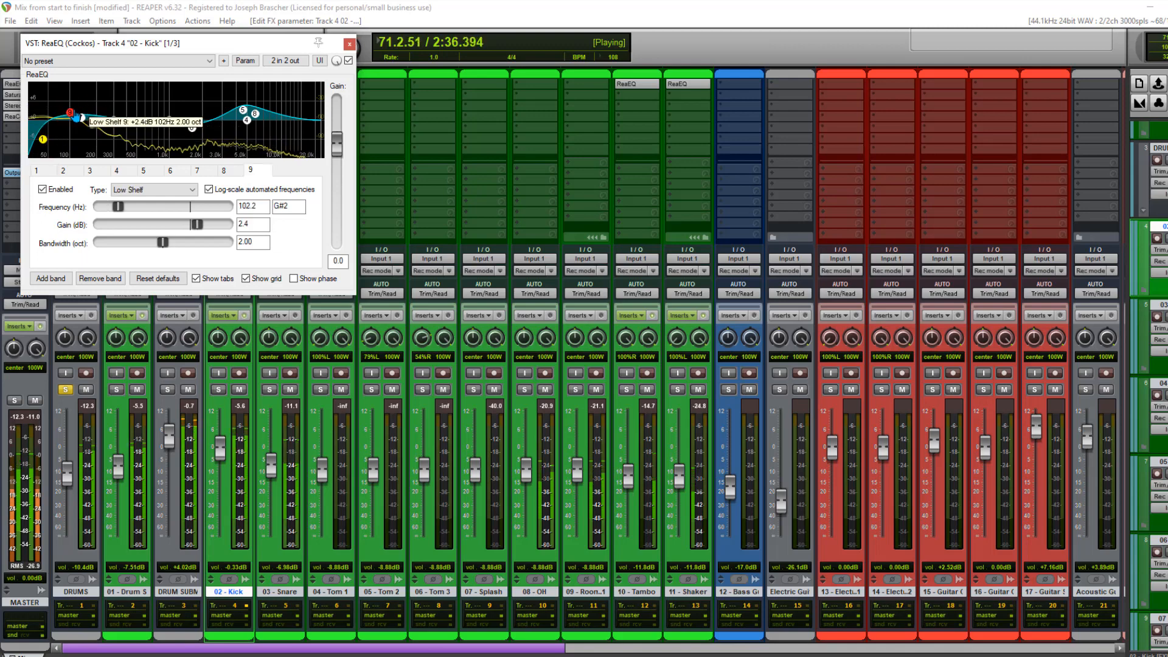
left_click_drag(71, 114, 84, 114)
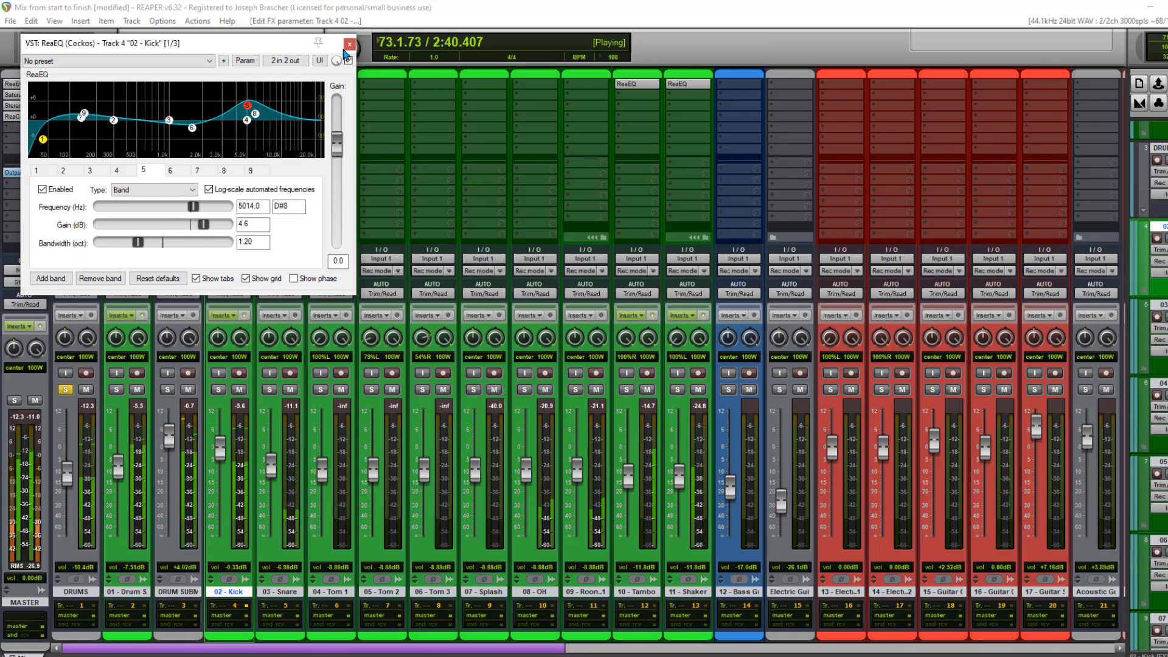
left_click(348, 45)
key("space")
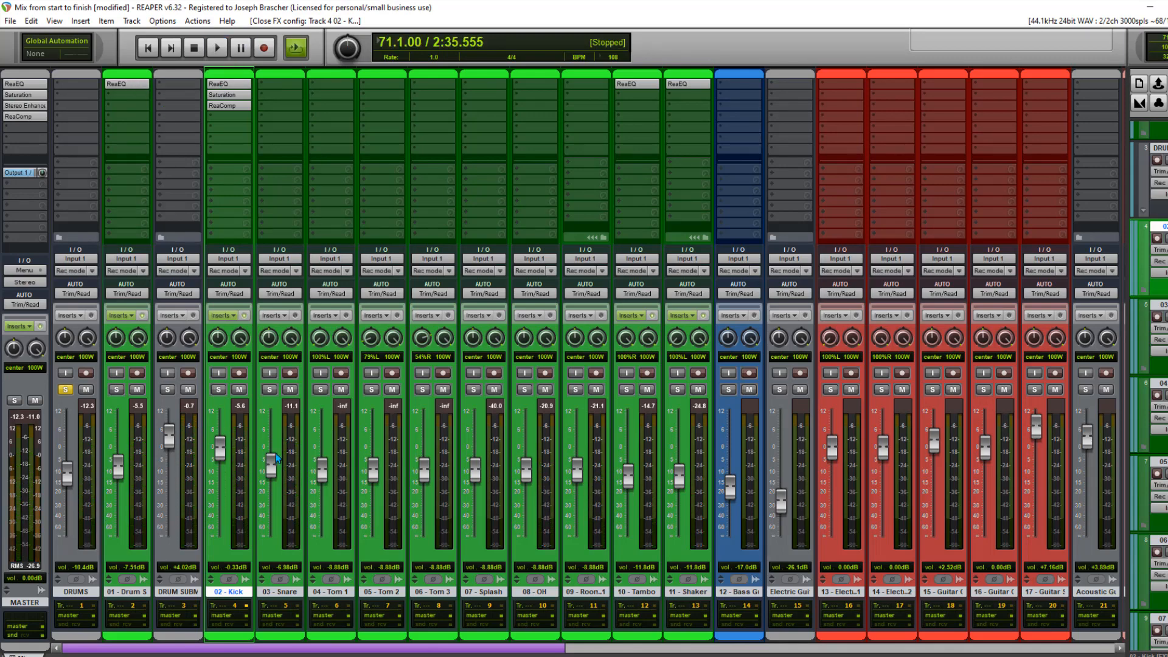
- Solo the 03 Snare track and play it on its own
left_click(269, 389)
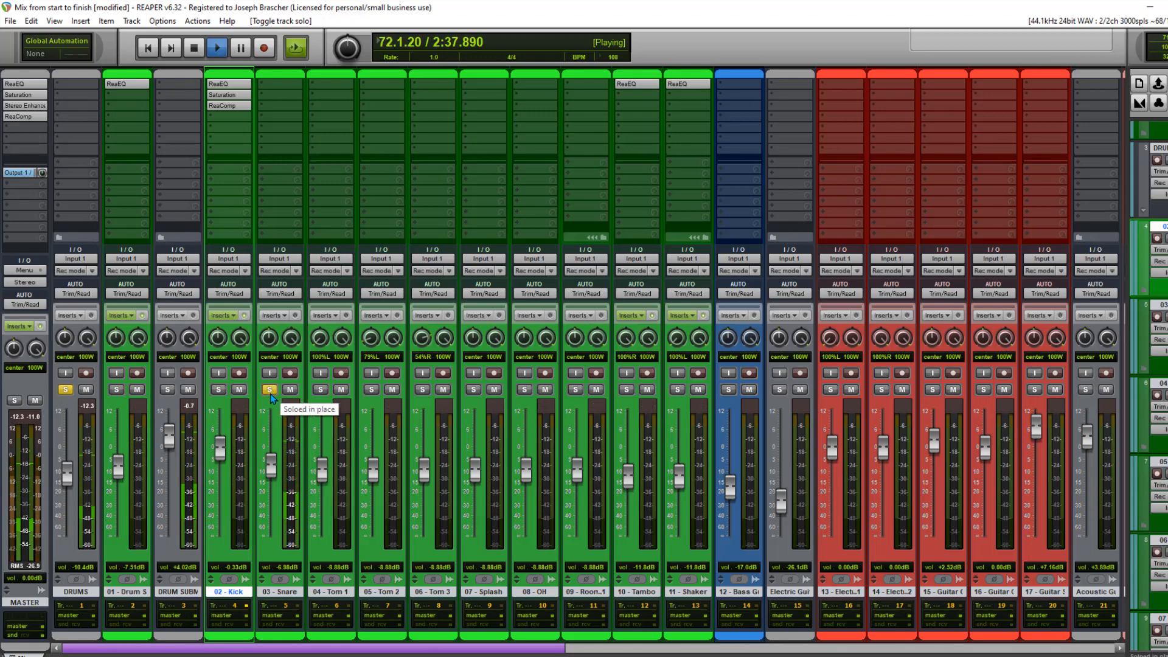
key("space")
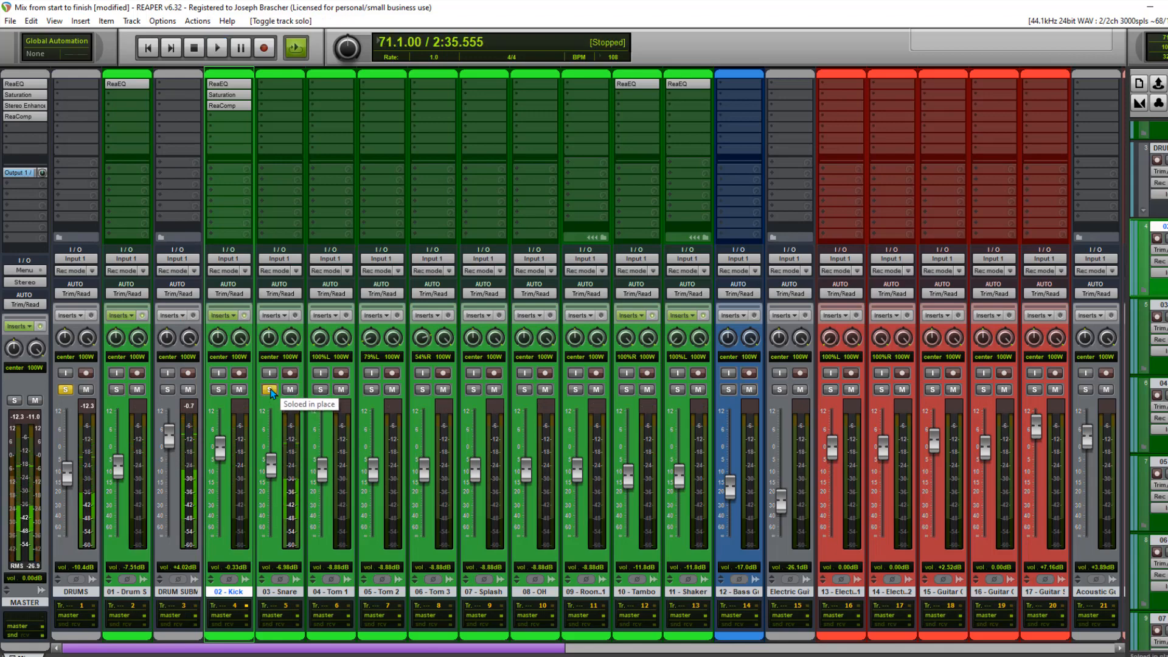
left_click(270, 389)
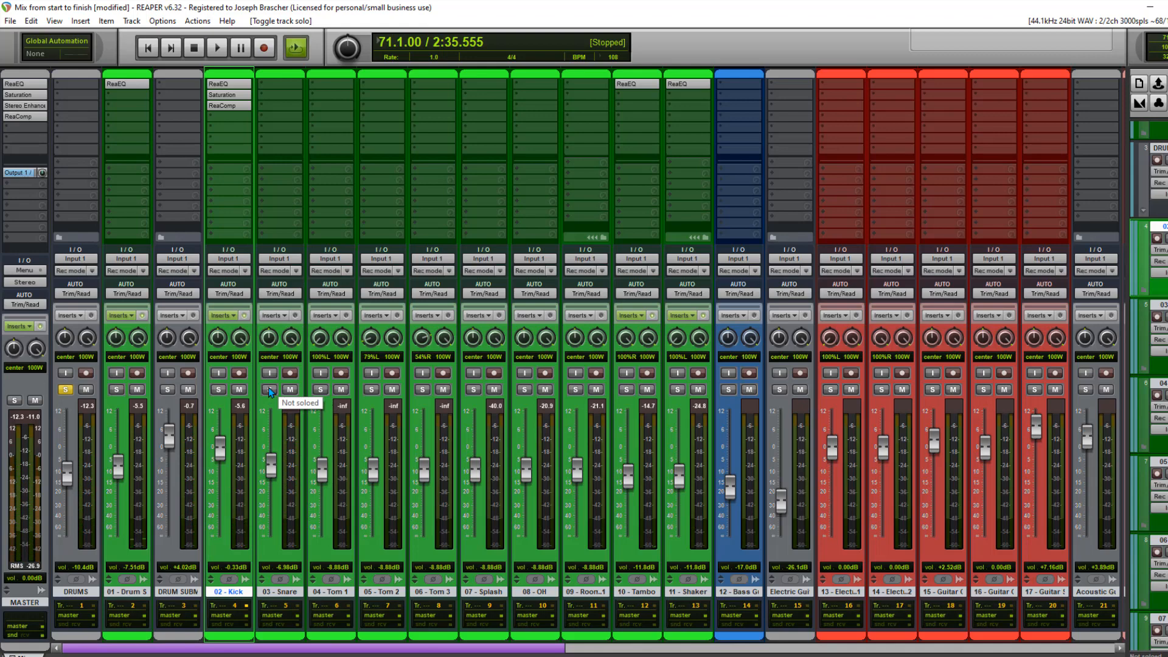
double_click(279, 86)
type("re")
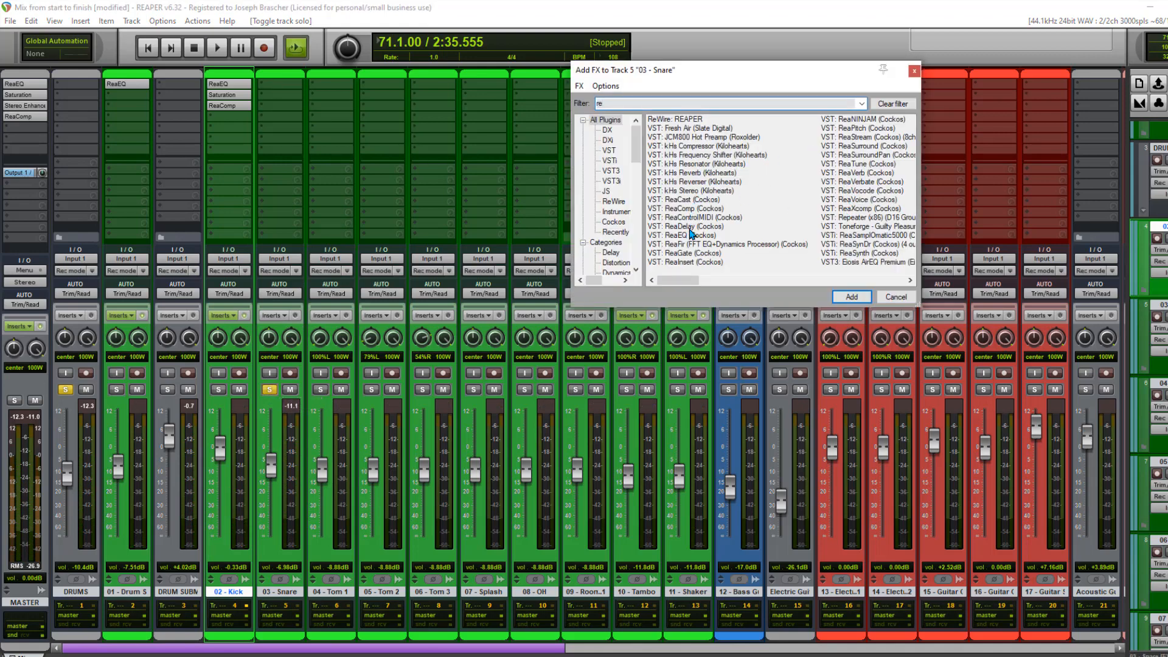
double_click(689, 229)
left_click(336, 45)
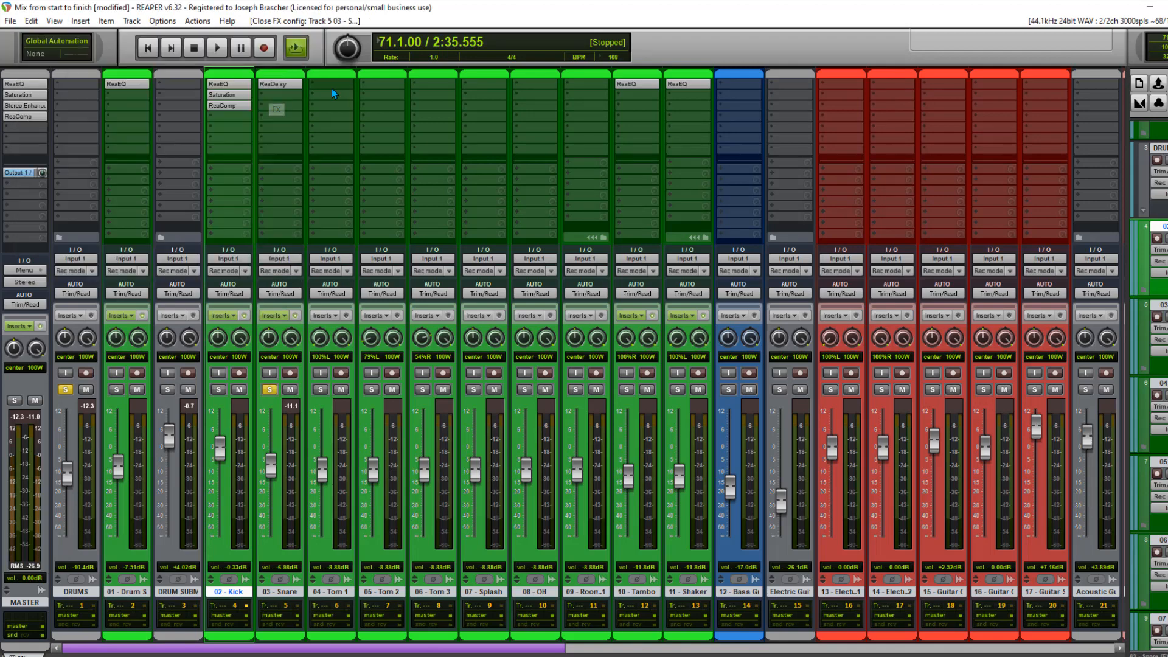
right_click(283, 85)
left_click(328, 342)
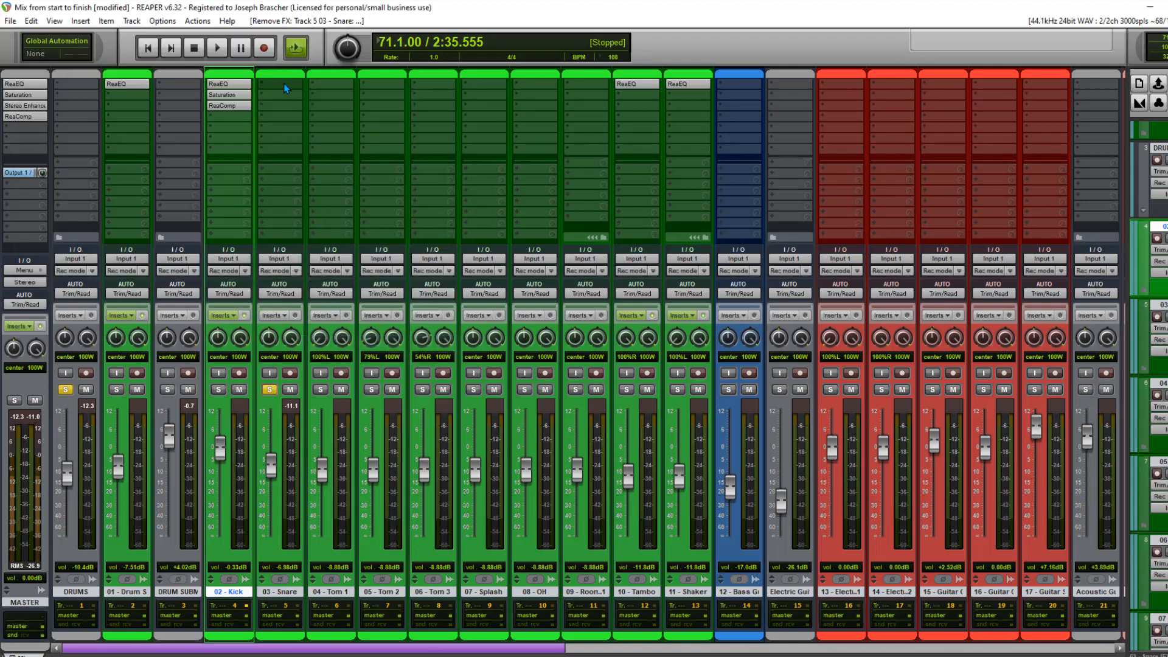
- Add ReaEQ to the 03 Snare track and play the soloed snare briefly
double_click(268, 123)
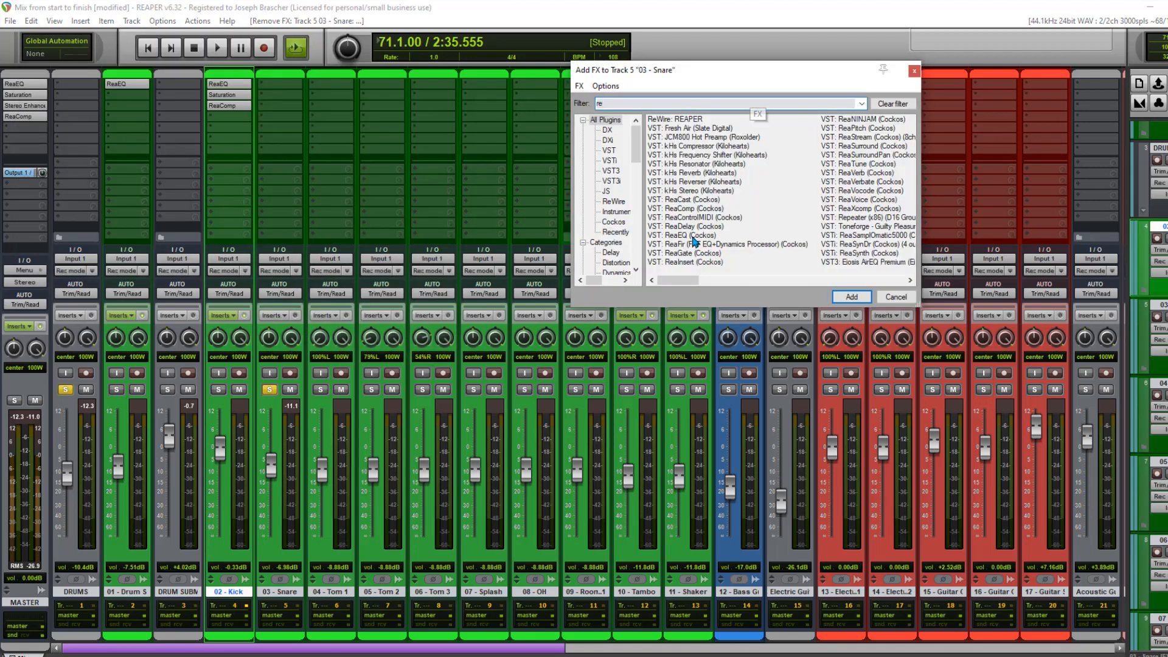
double_click(693, 237)
key("space")
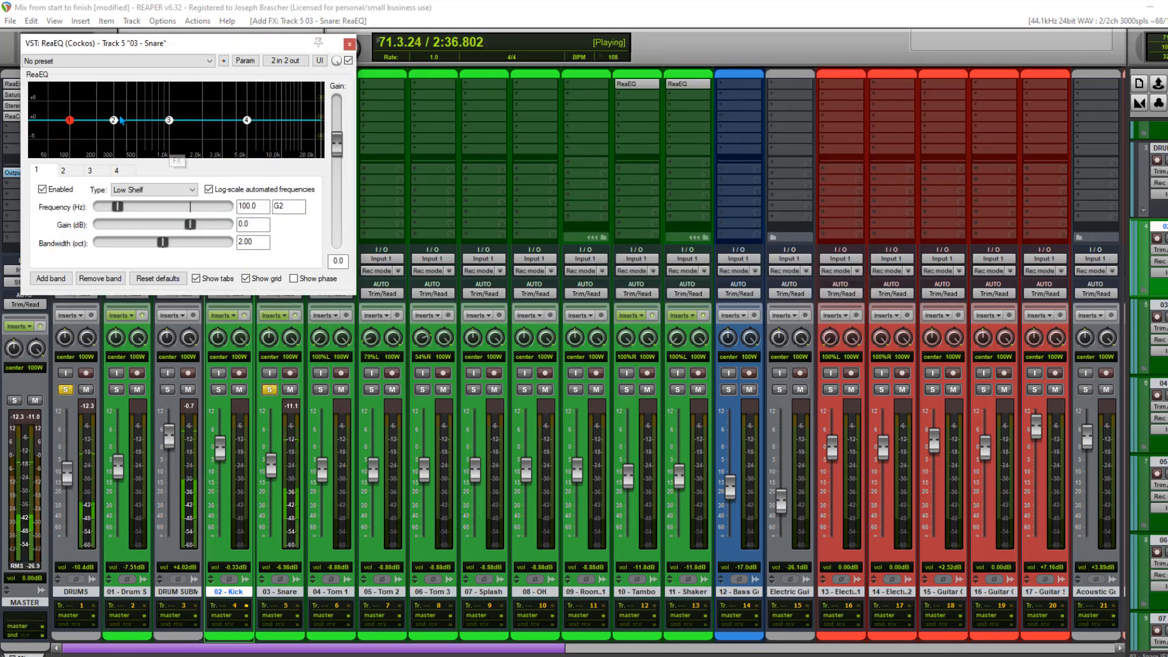
key("space")
- Add a fifth band to the snare EQ and boost it 13.8 dB at 547.1 Hz with a 0.41 octave bandwidth during playback
double_click(148, 119)
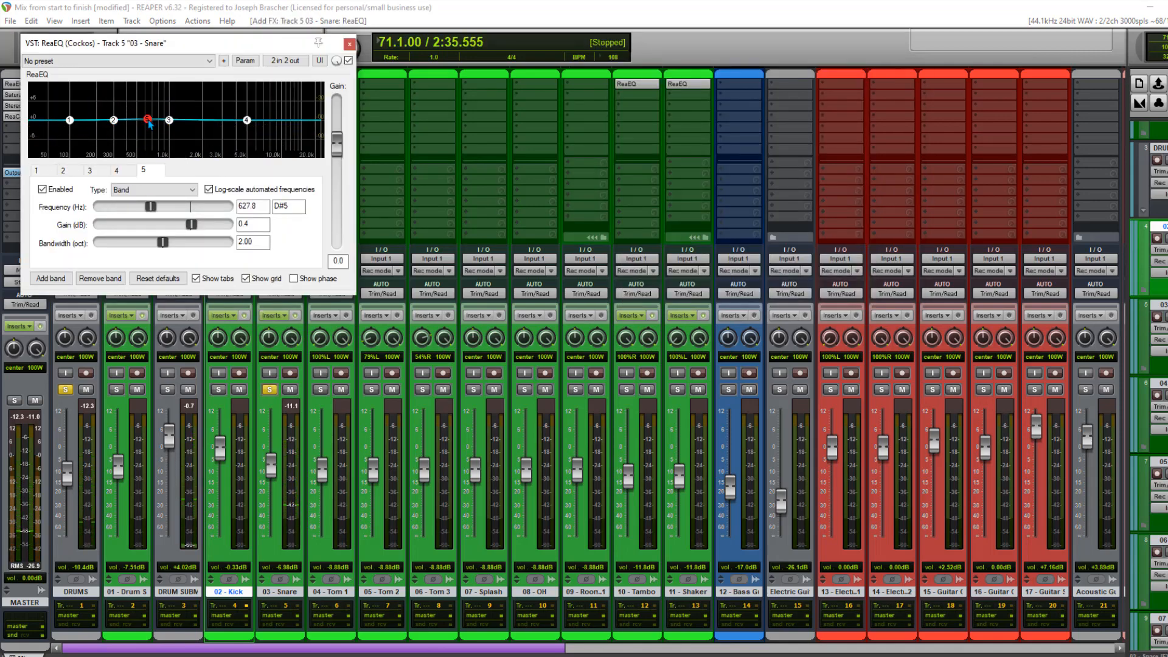
key("space")
left_click_drag(146, 122, 141, 82)
left_click_drag(164, 242, 112, 243)
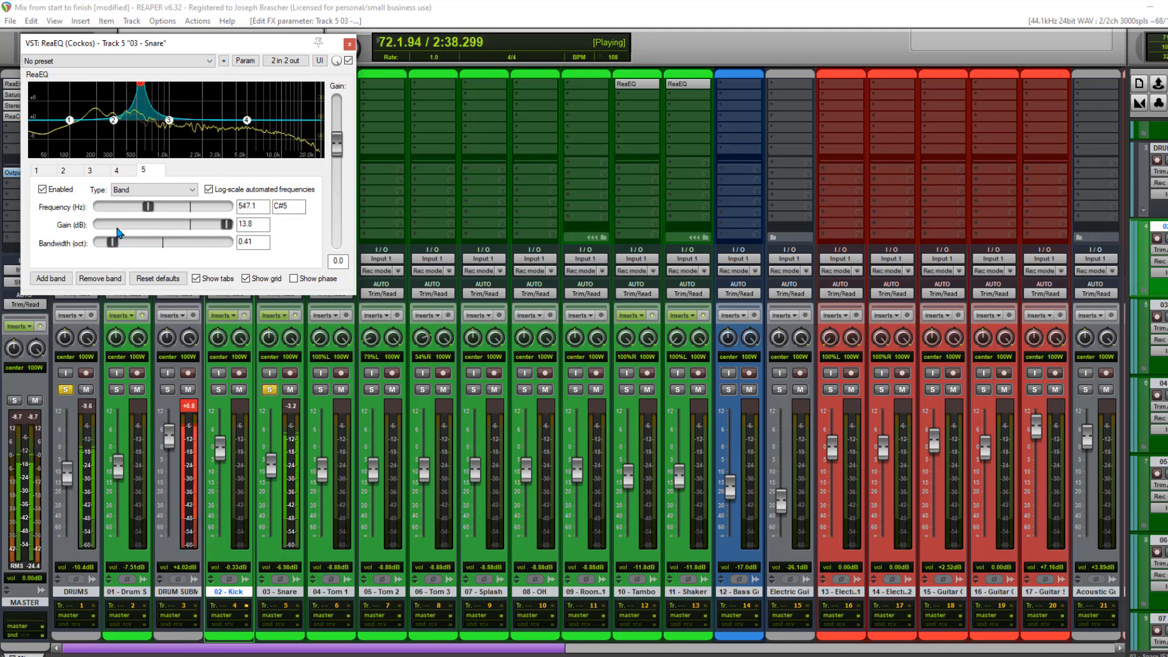
- Stop playback, turn the snare's 547.1 Hz band into a -6.1 dB cut 0.25 octave wide, and reset the drum submix peak meter
key("space")
left_click_drag(224, 226, 178, 223)
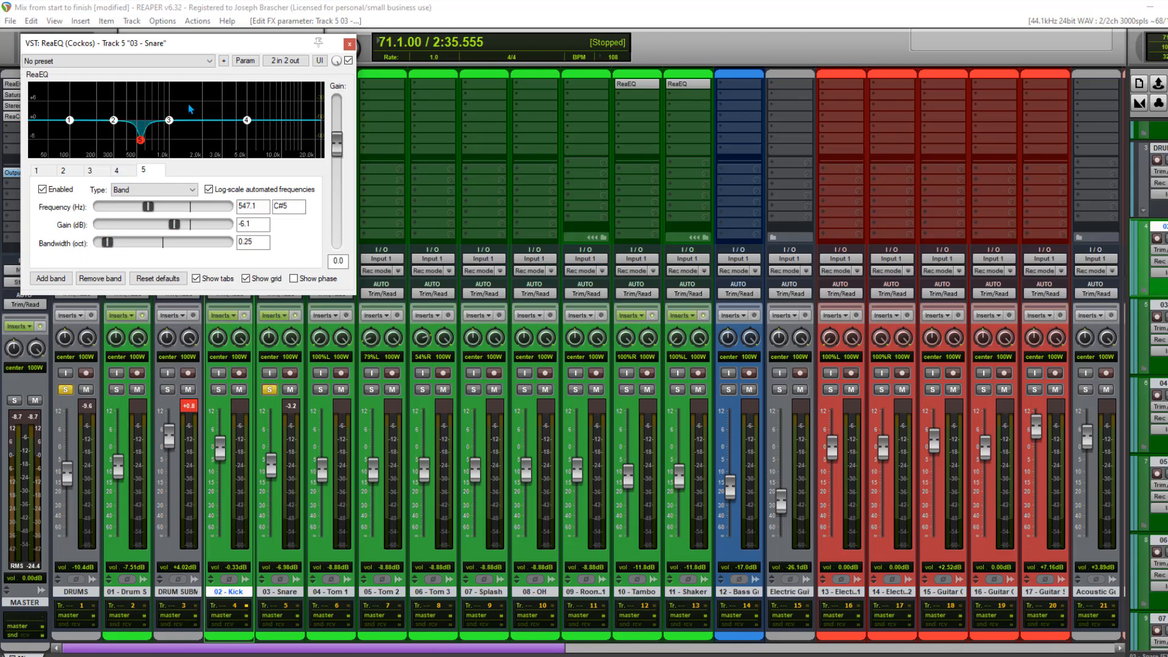
left_click(188, 406)
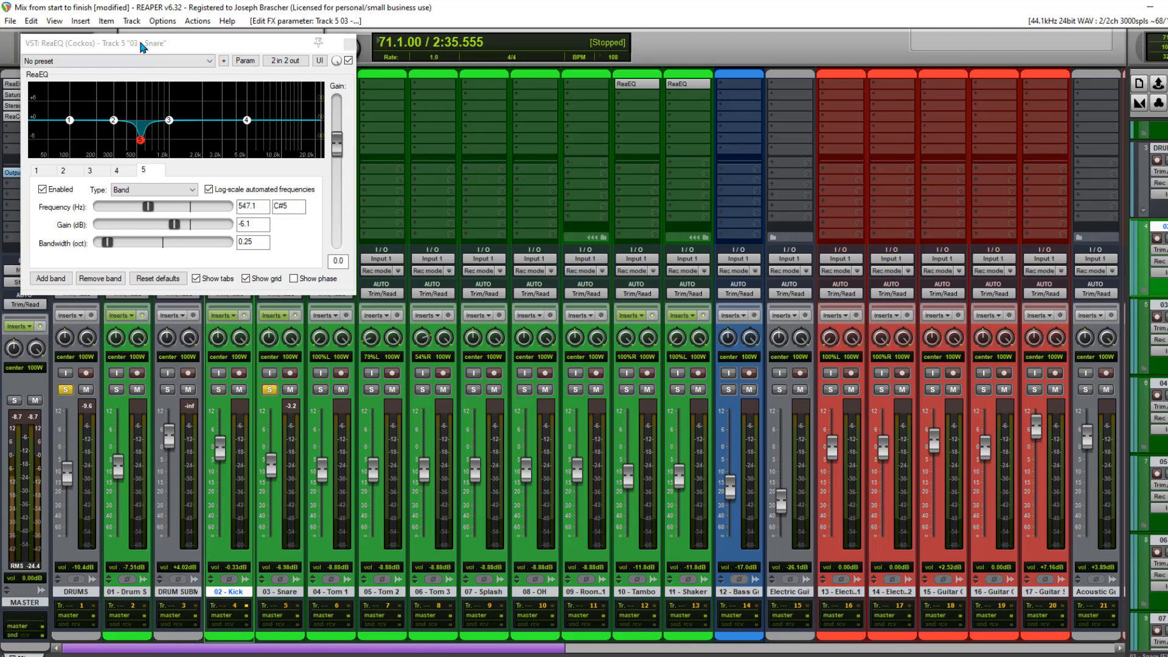
- Boost the snare's low mids with an added sixth band and band 2, and set the high shelf to +2.2 dB at 5693.7 Hz
left_click_drag(140, 46, 190, 46)
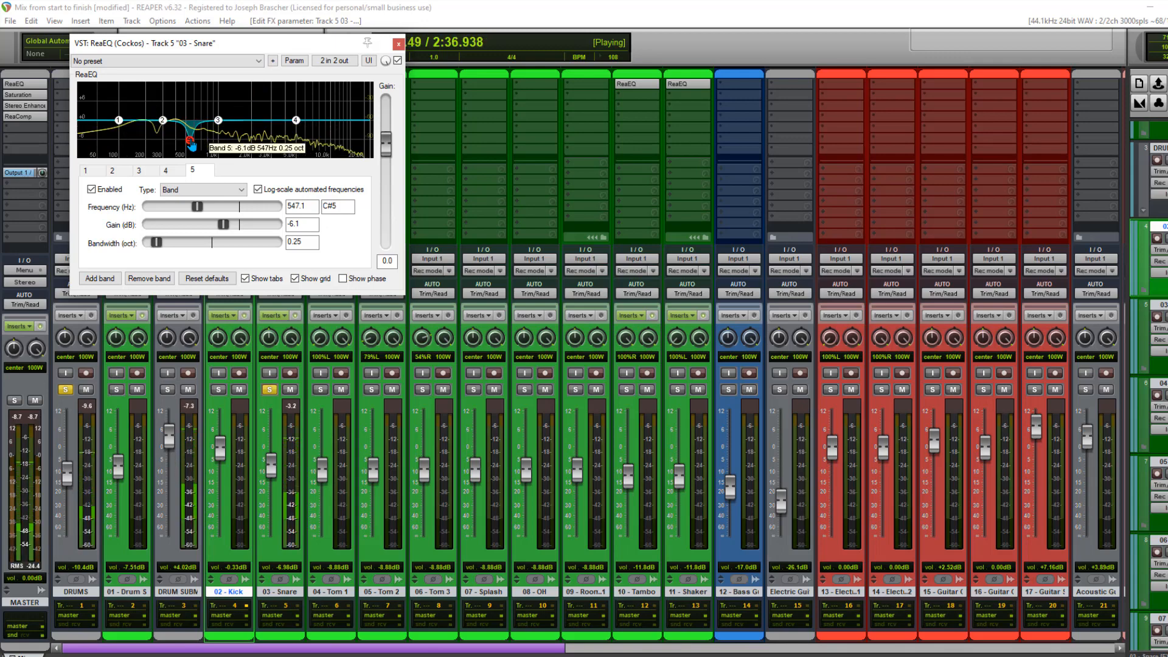
double_click(144, 112)
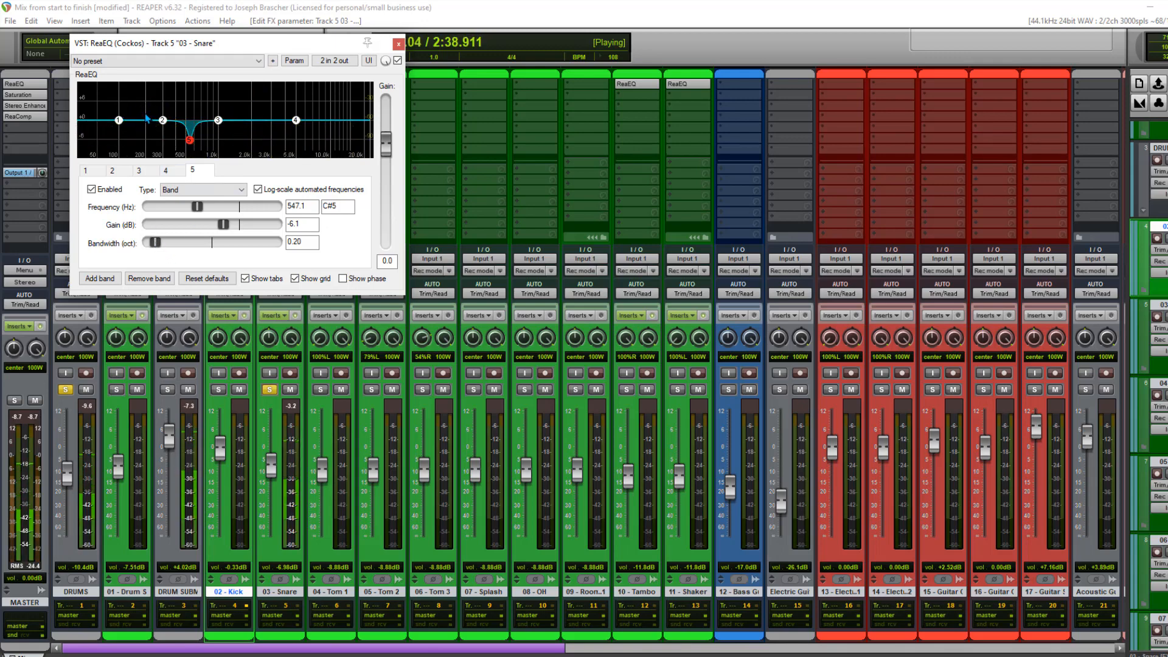
mouse_move(163, 120)
left_mouse_down()
mouse_move(172, 109)
mouse_move(143, 110)
left_mouse_up()
left_click_drag(297, 120, 303, 114)
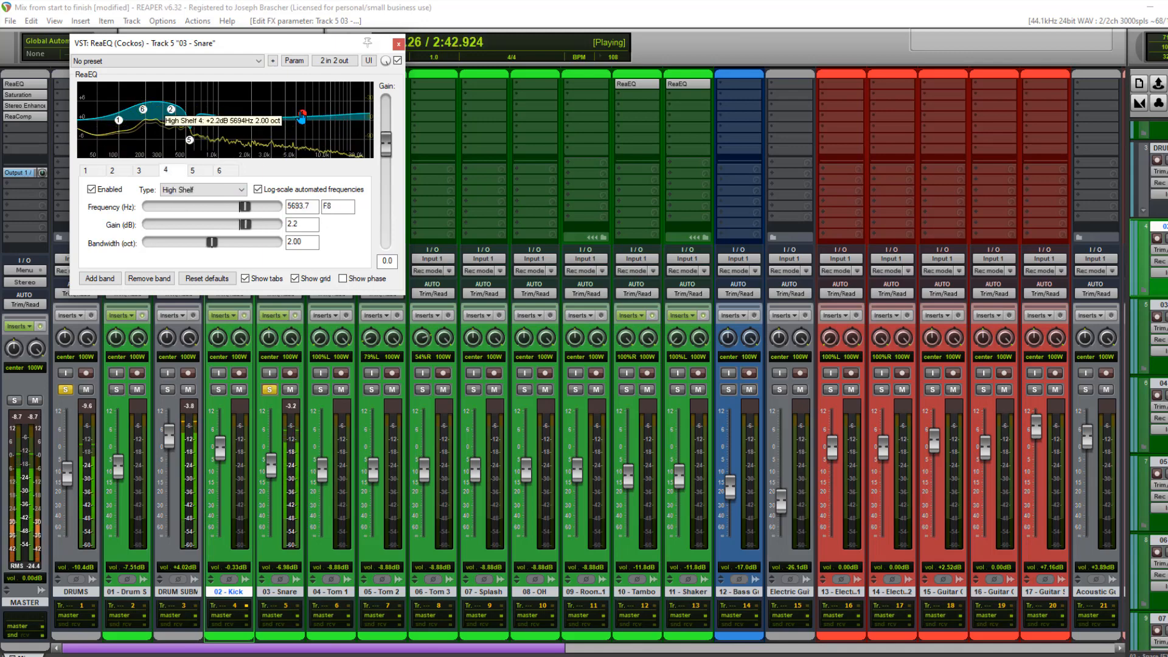
left_click(398, 44)
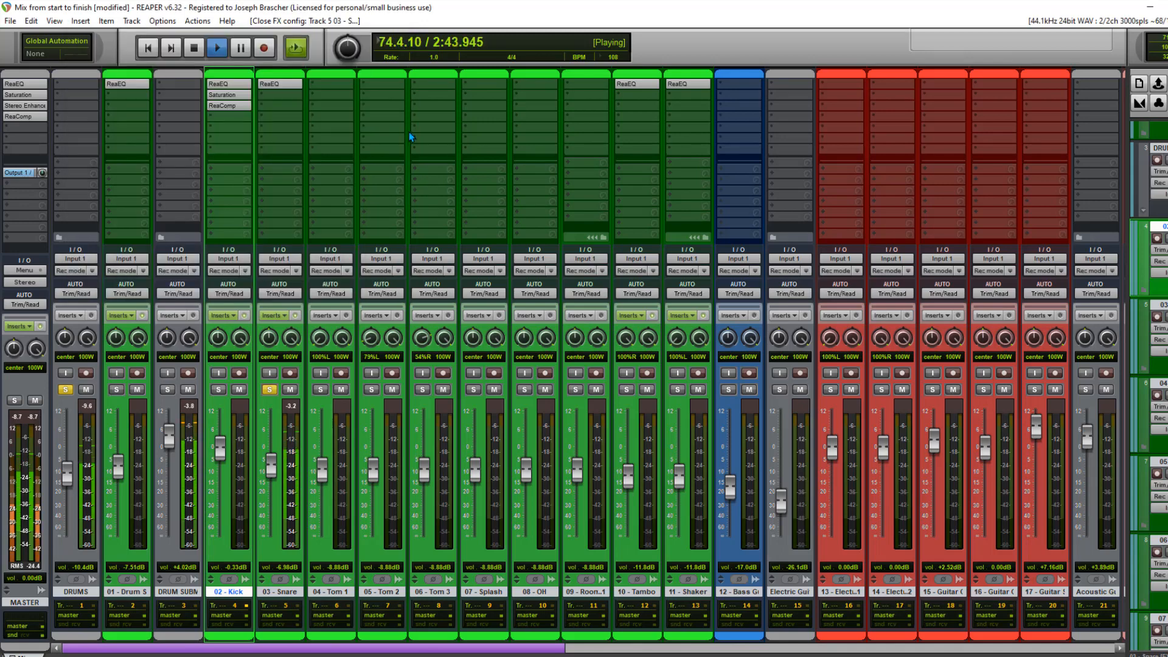
- Unsolo the 03 Snare track, raise its volume to -0.61 dB against the playing drums and stop playback
left_click(269, 373)
left_click(270, 373)
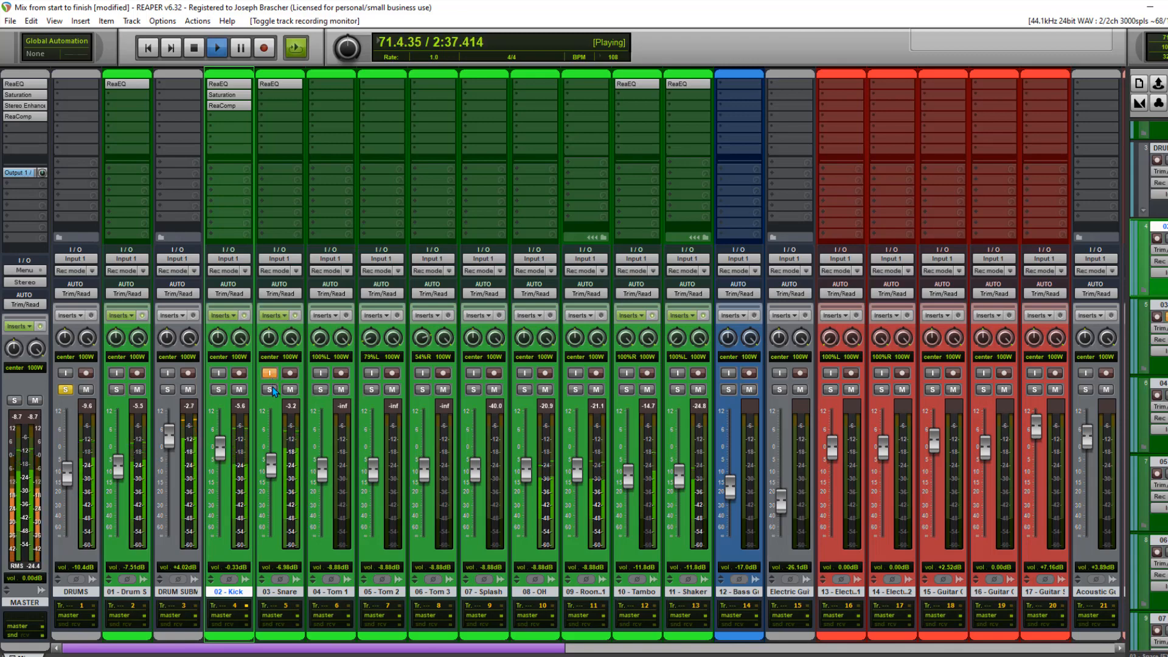
left_click_drag(271, 466, 273, 447)
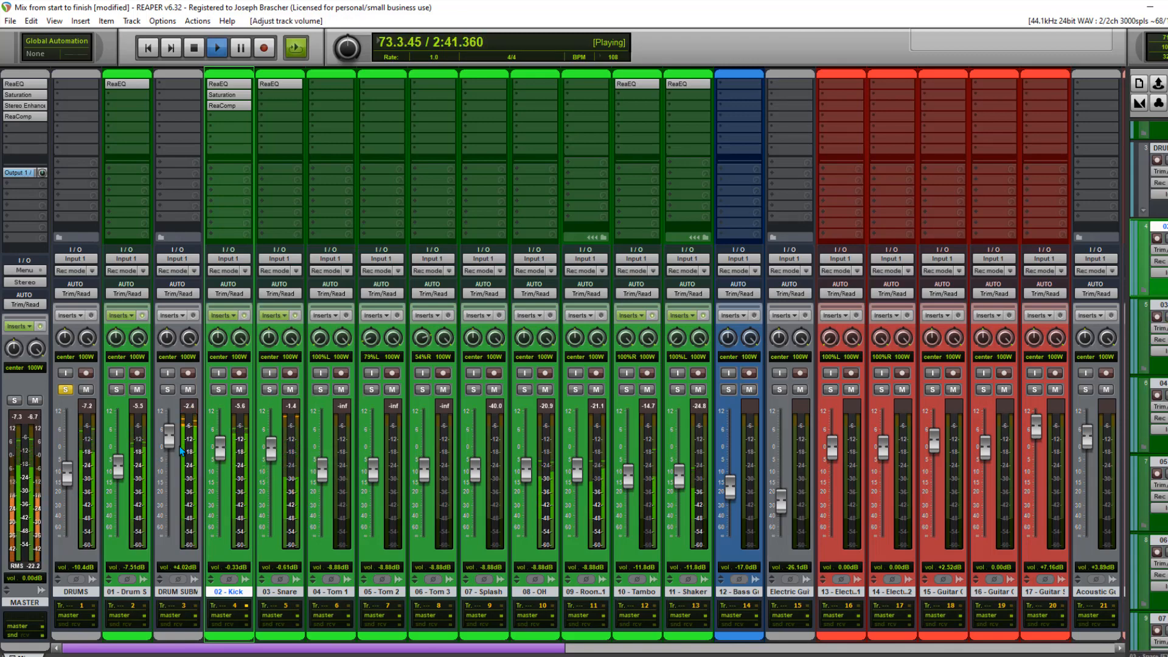
key("space")
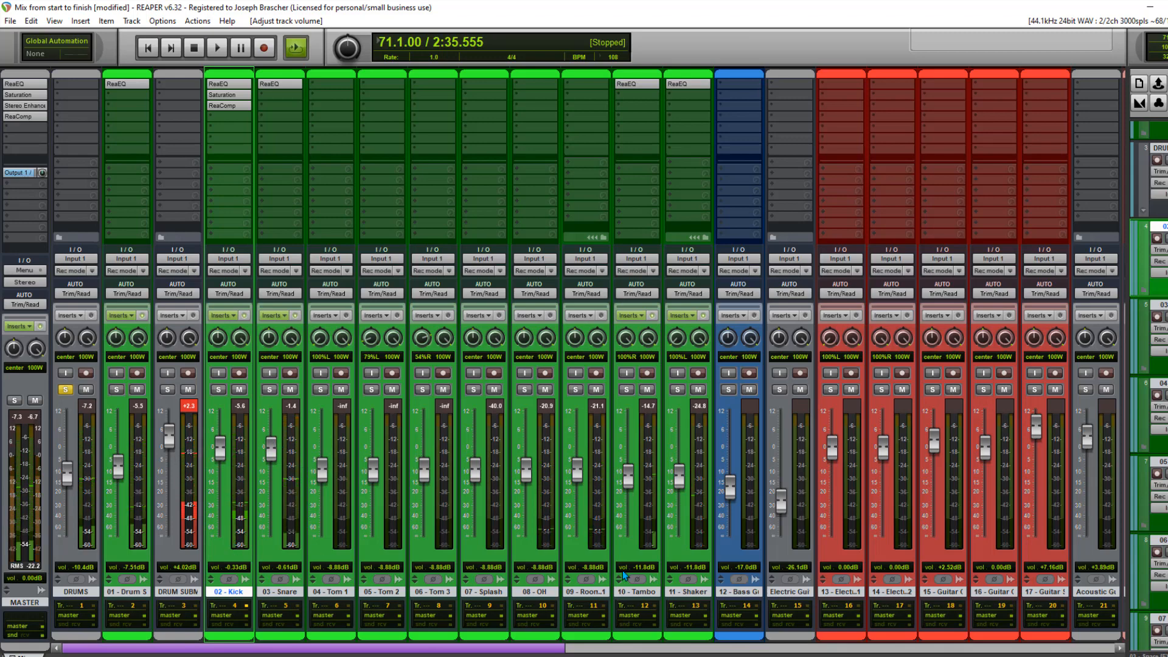
- Select tracks 03 Snare through 09 Room and lower them together, snare to -3.26 dB and the others to -11.5 dB, then resume playback
left_click(594, 552, "shift")
left_click_drag(577, 470, 577, 483)
key("space")
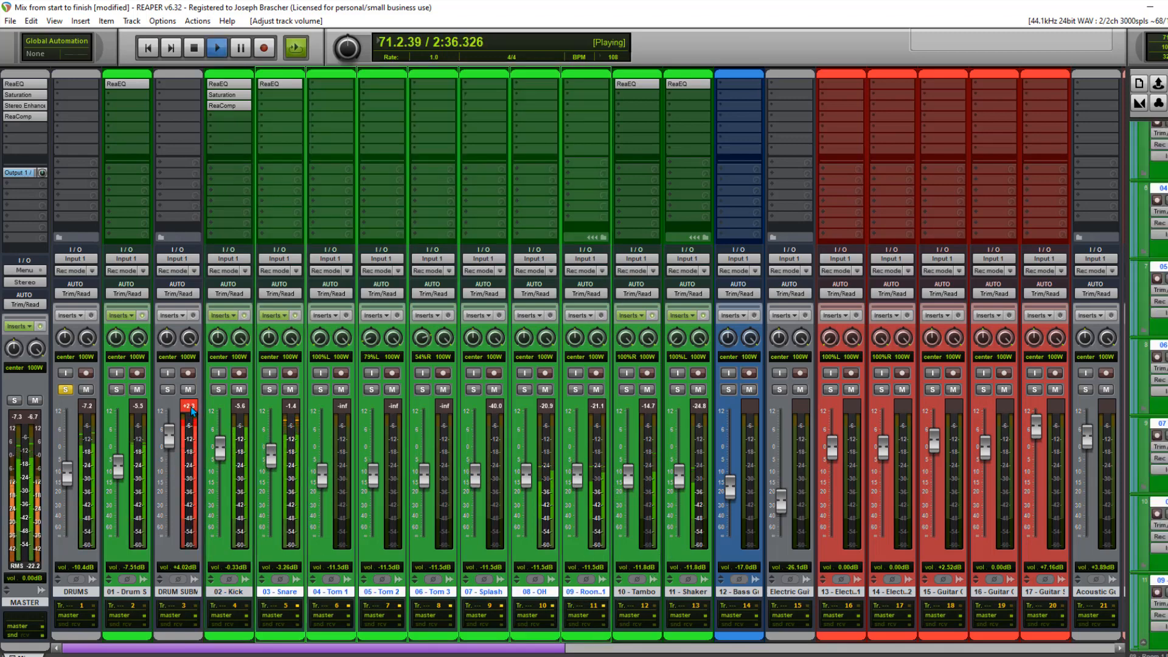
- Lower the 02 Kick track to -1.32 dB and the drum submix folder to 0.00 dB during playback
left_click_drag(226, 458, 225, 461)
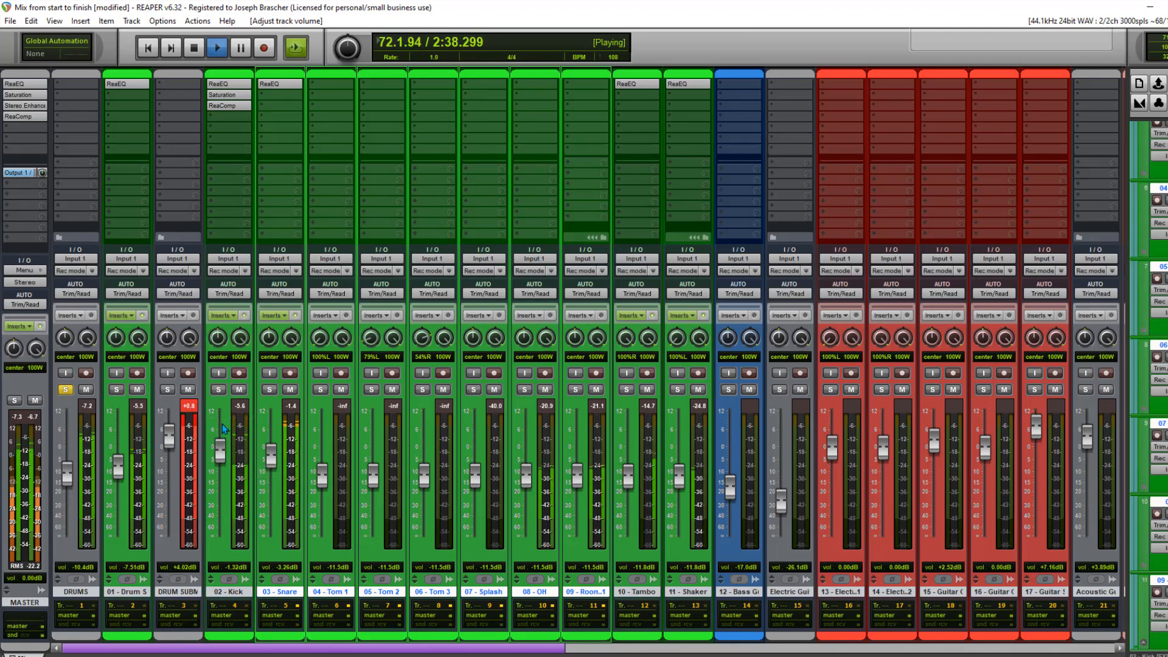
left_click(196, 406)
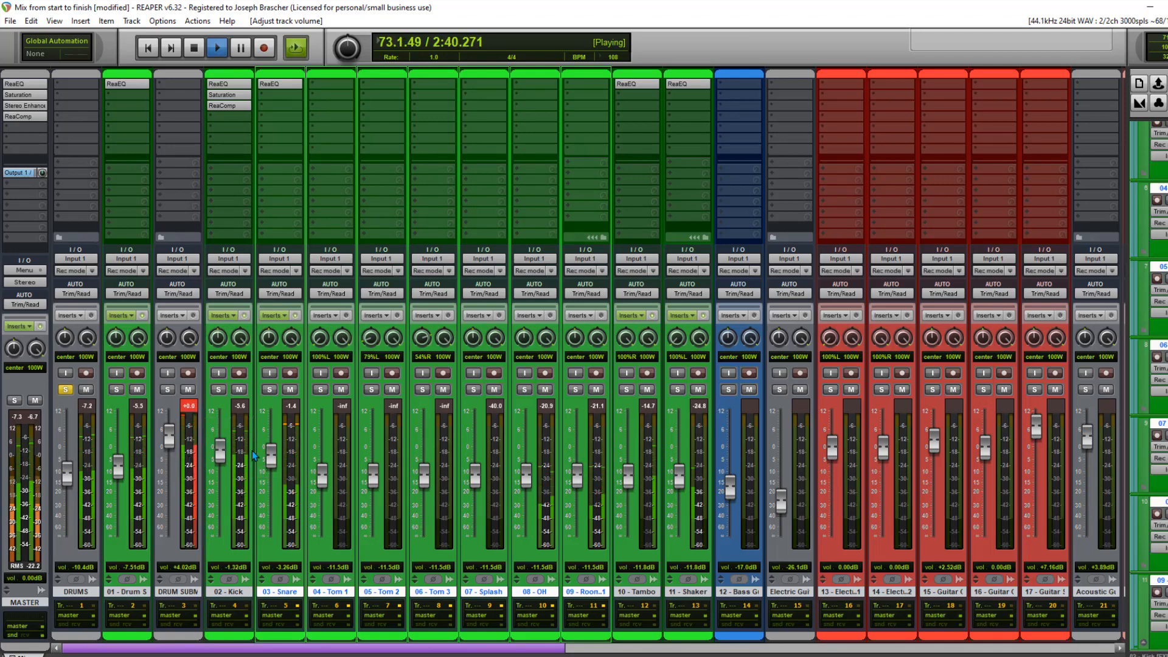
left_click(217, 535)
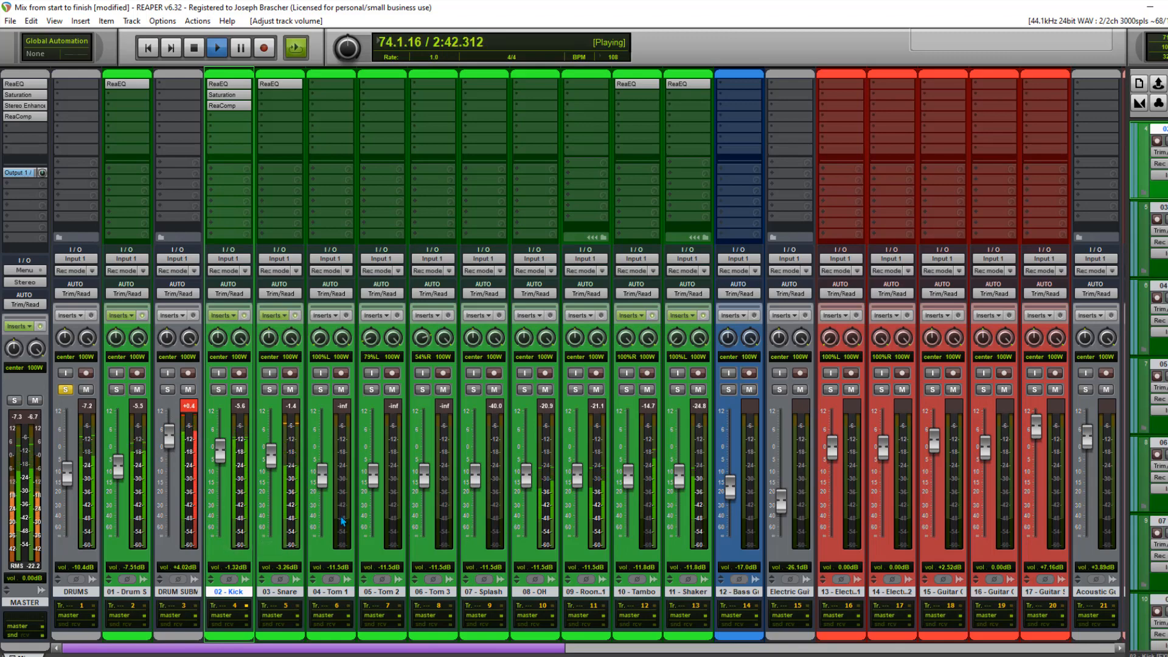
left_click(167, 541)
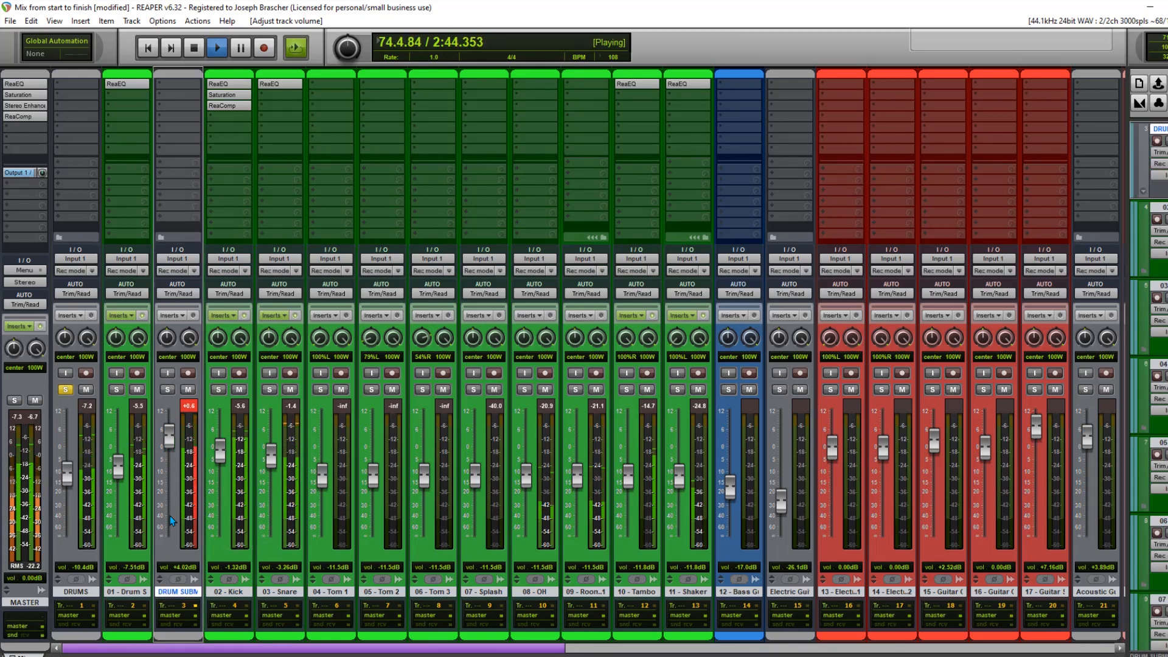
left_click_drag(171, 434, 173, 445)
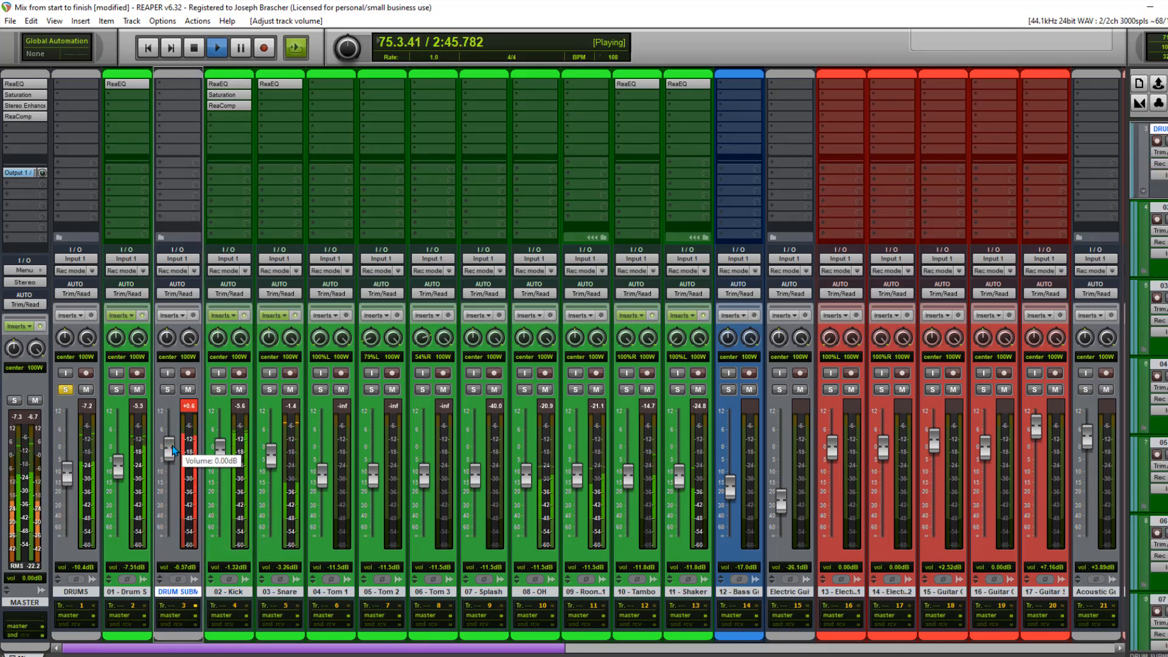
left_click(220, 541)
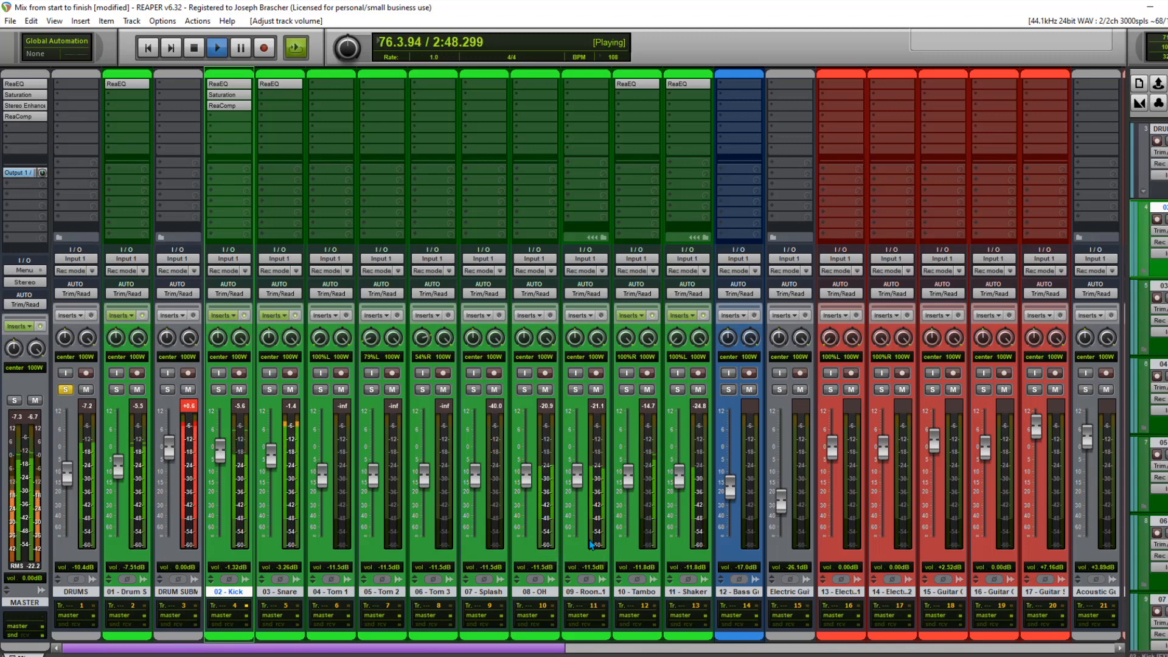
left_click_drag(577, 474, 578, 470)
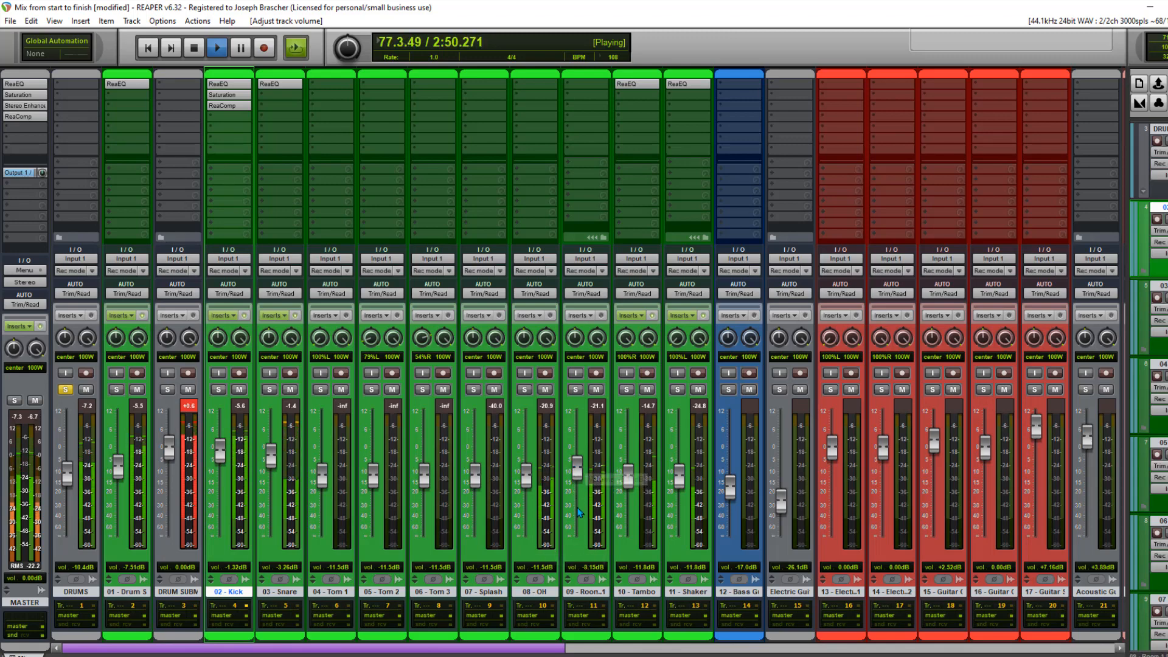
key("ctrl+z")
- Select tracks 02 Kick through 09 Room and raise them together, kick to -0.19 dB, snare to -2.16 dB and the others to -10.4 dB
left_click(575, 539)
left_click(234, 551, "shift")
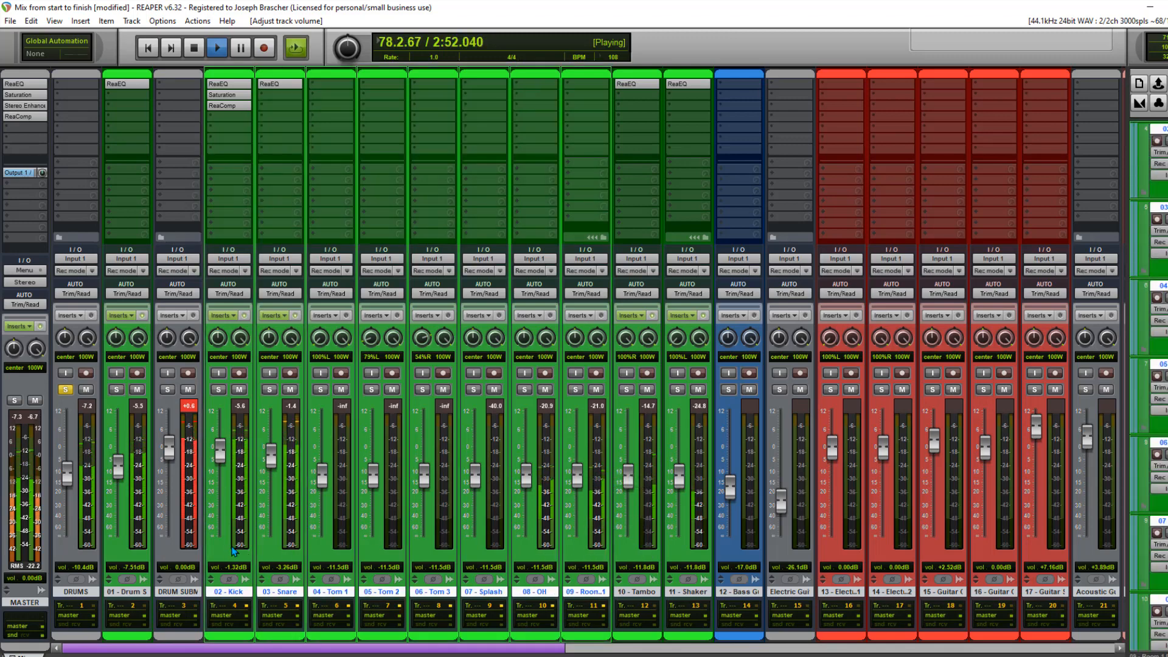
scroll(220, 454, "up", 5)
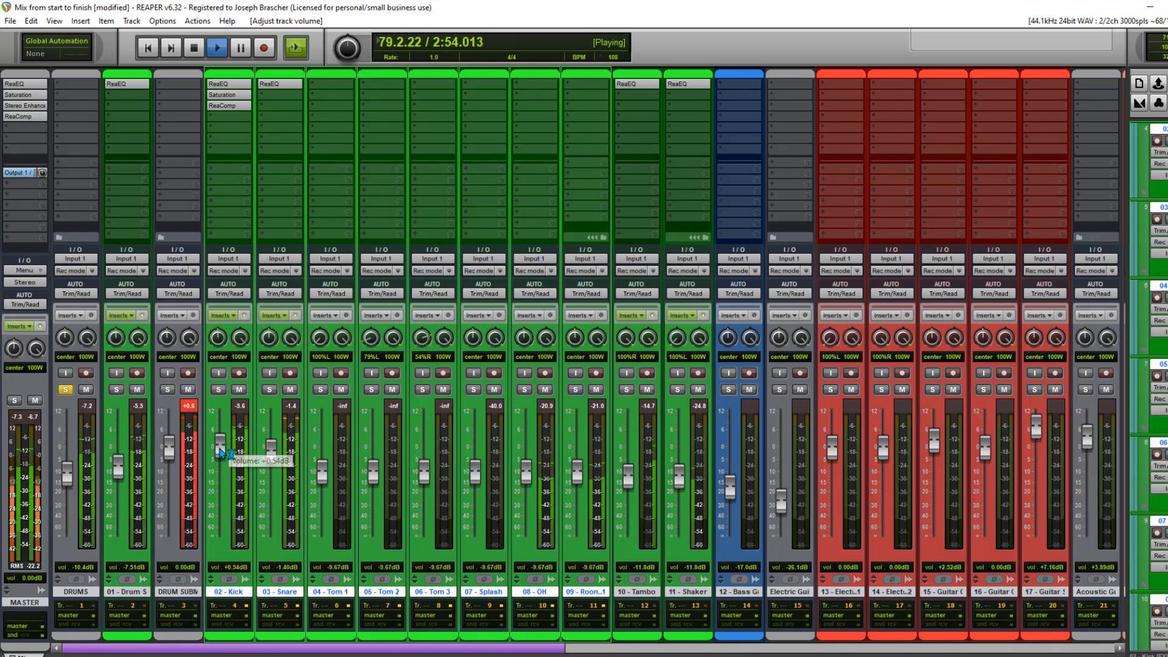
- Balance the playing drums by setting the 01 drum track to -7.88 dB, the DRUMS folder to -9.08 dB and 03 Snare to -1.27 dB
left_click(158, 536)
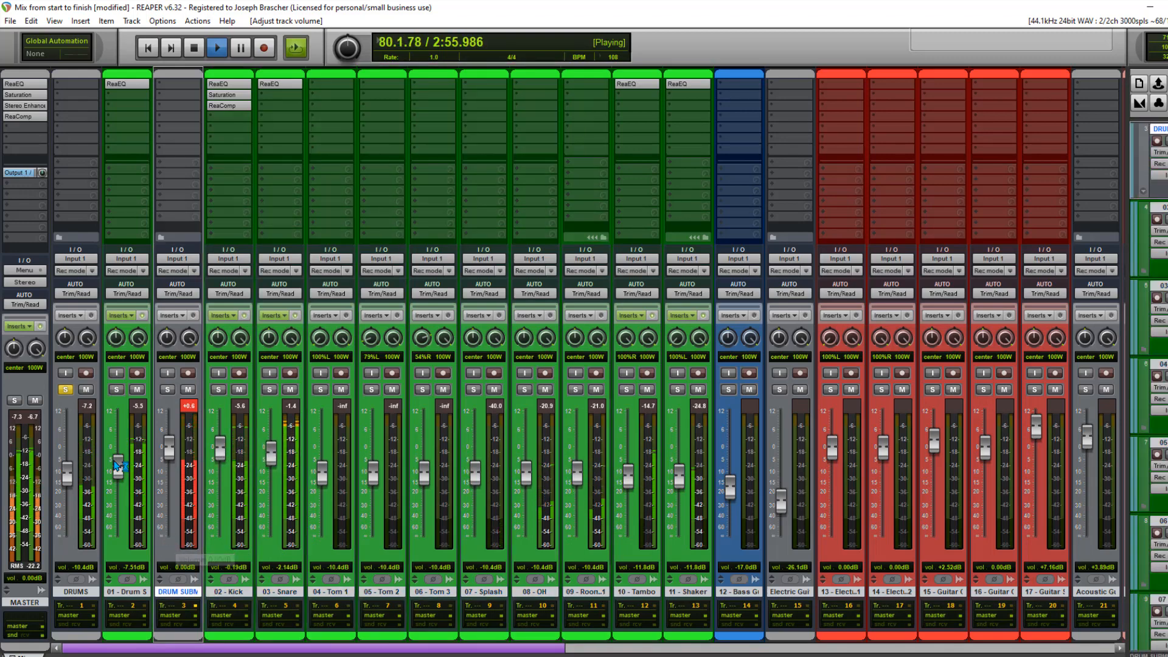
scroll(122, 477, "down", 5)
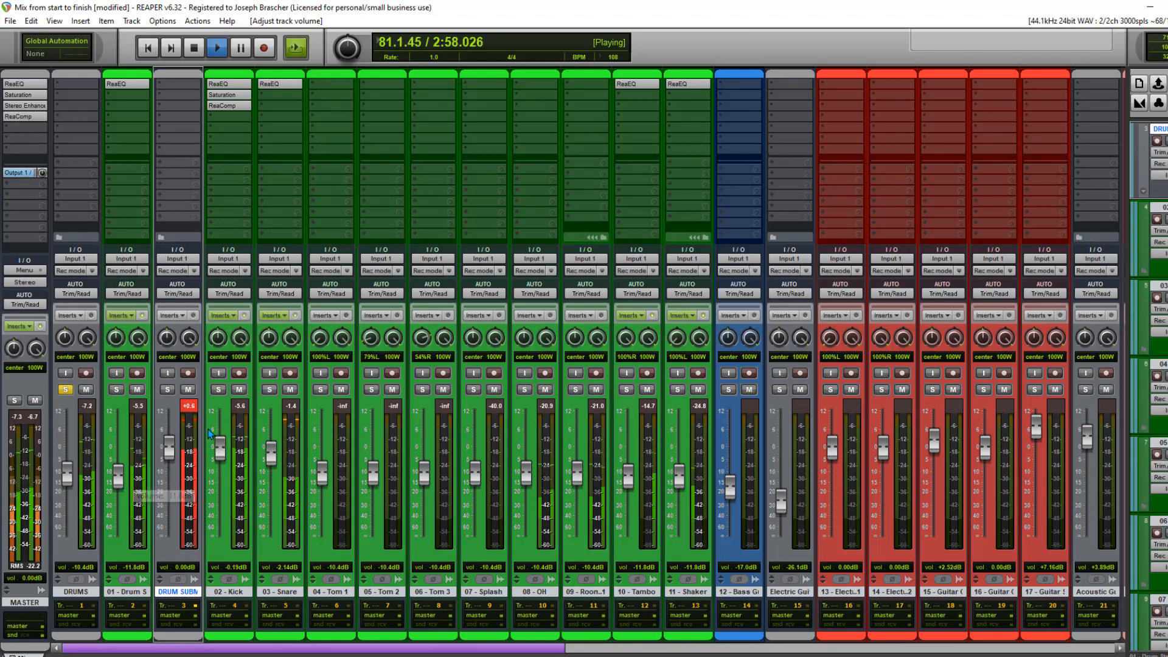
scroll(121, 469, "up", 5)
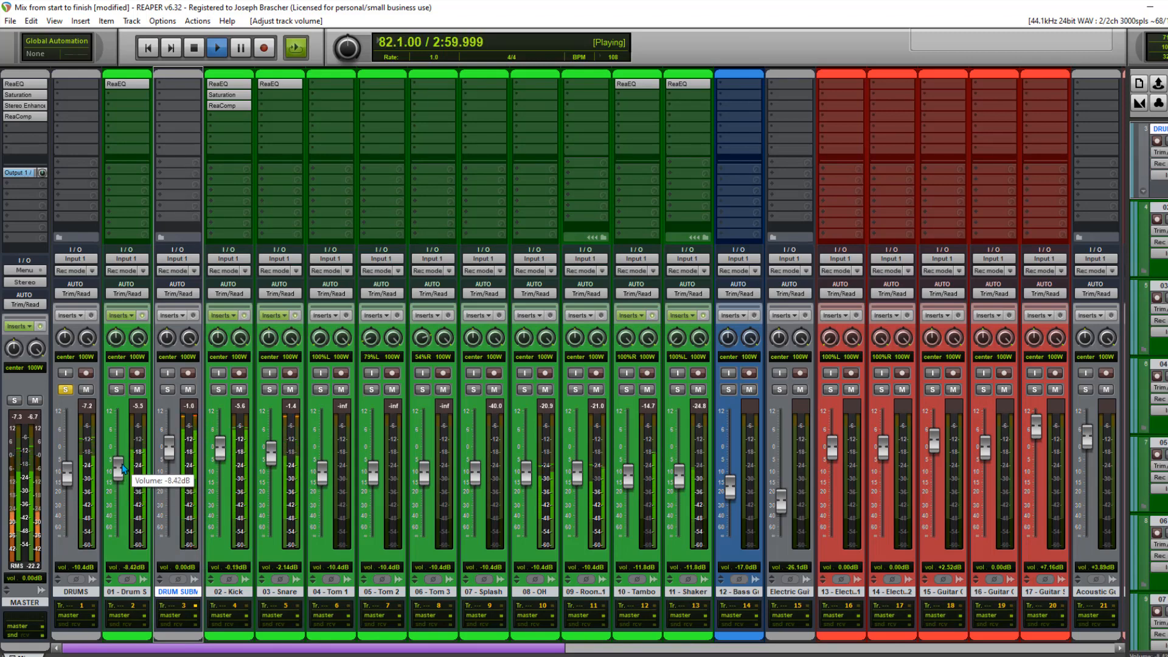
scroll(67, 467, "up", 2)
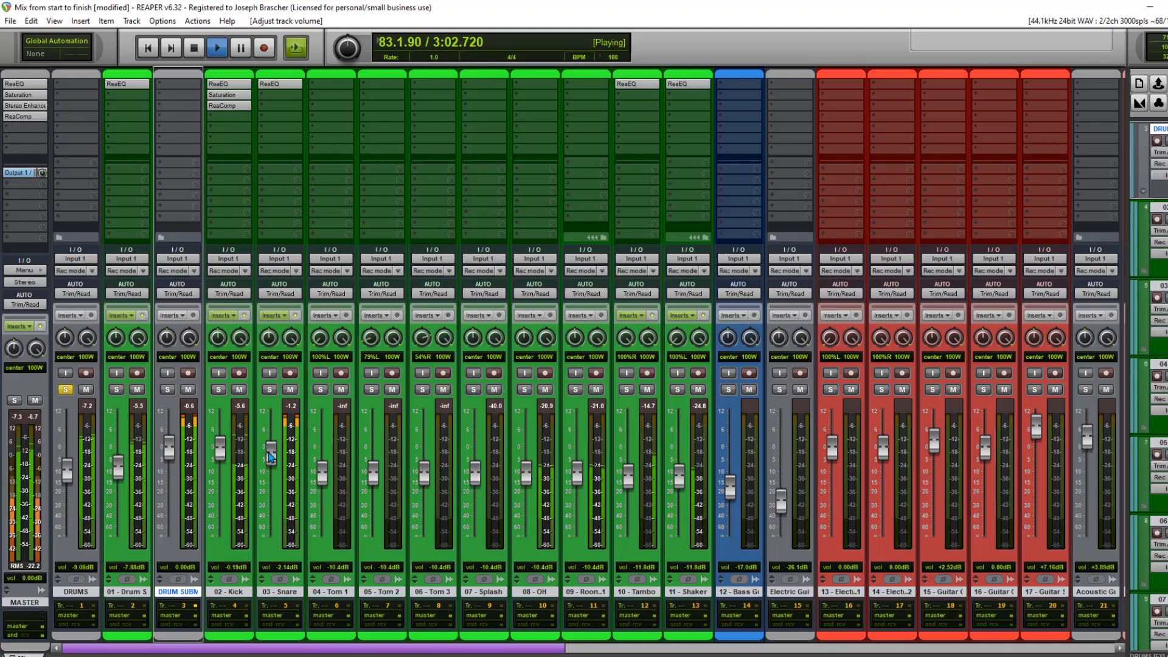
scroll(271, 456, "up", 1)
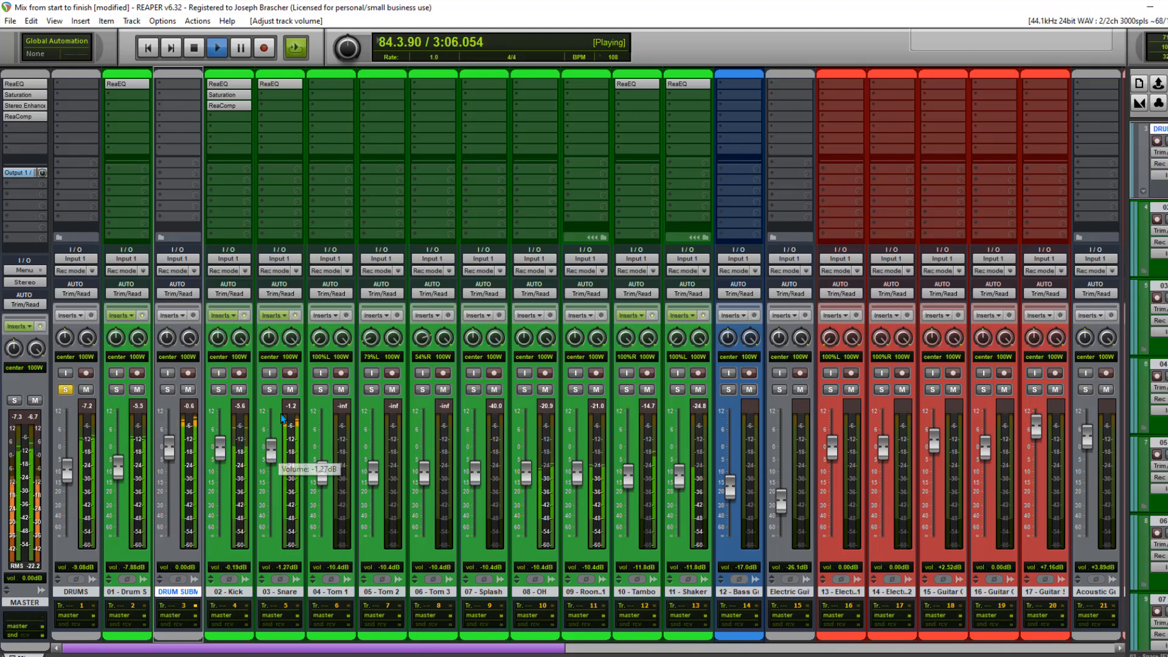
- Add a seventh band to the snare's ReaEQ and cut it to -8.0 dB at 272.2 Hz with 0.37 oct bandwidth
key("space")
left_click(279, 84)
left_click_drag(171, 109, 158, 84)
double_click(159, 111)
key("space")
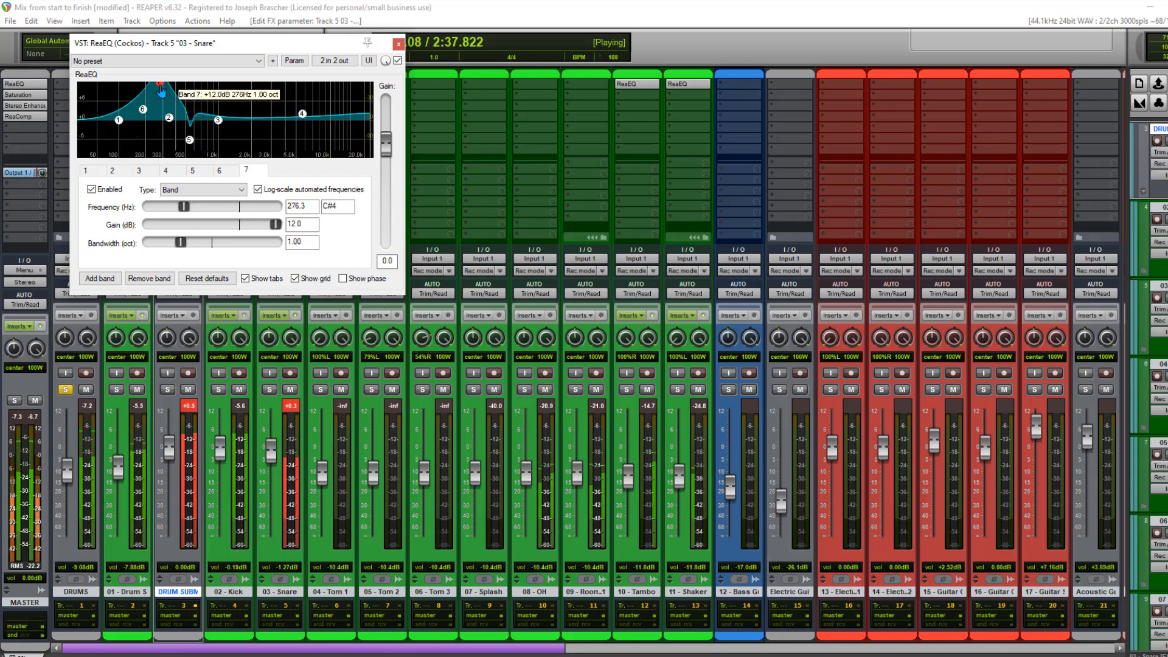
left_click_drag(182, 244, 162, 241)
left_click_drag(275, 225, 216, 208)
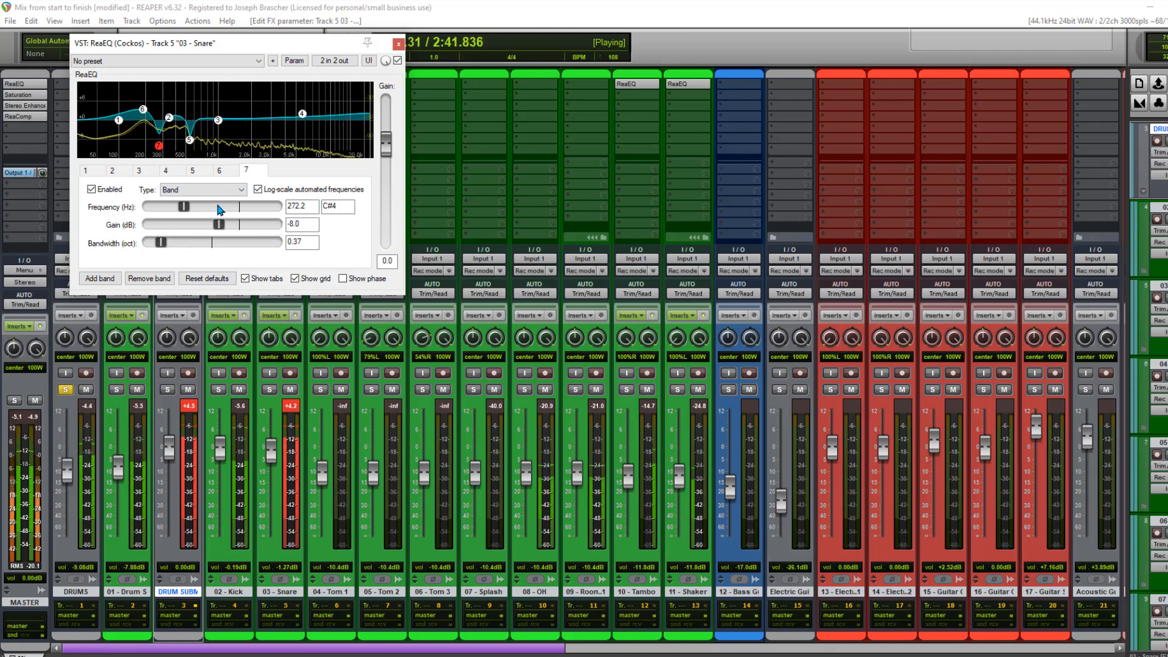
- Change band 1 of the snare's ReaEQ to High Pass, move its cutoff below 100 Hz and close the EQ
right_click(119, 120)
left_click(212, 282)
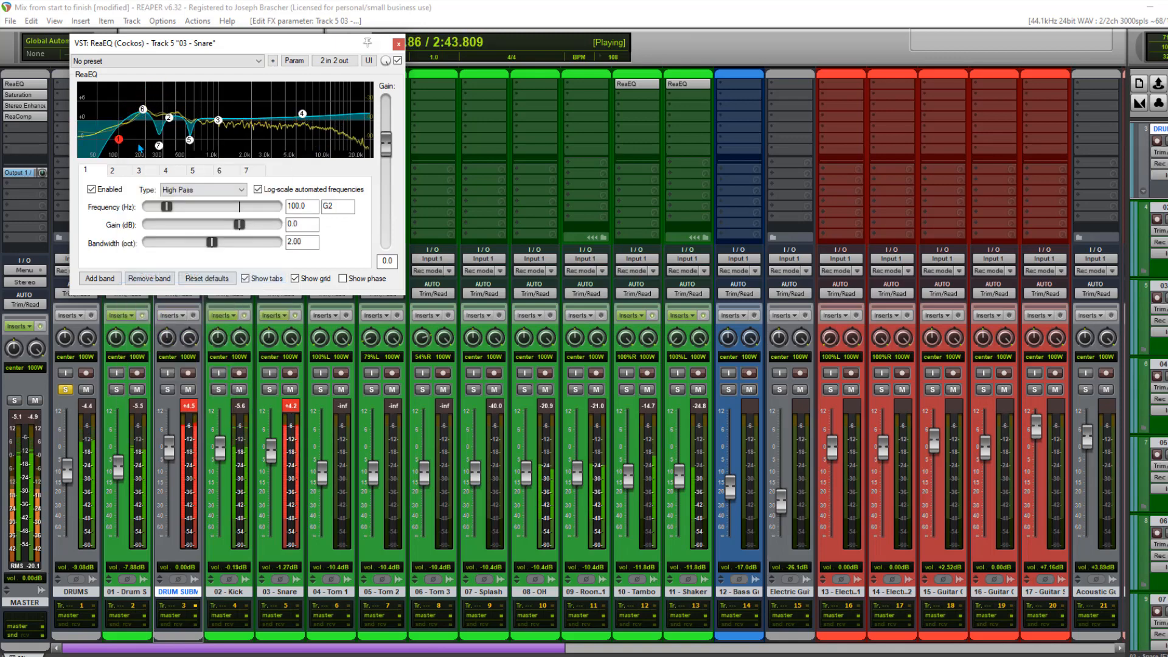
left_click_drag(119, 140, 106, 139)
left_click(398, 44)
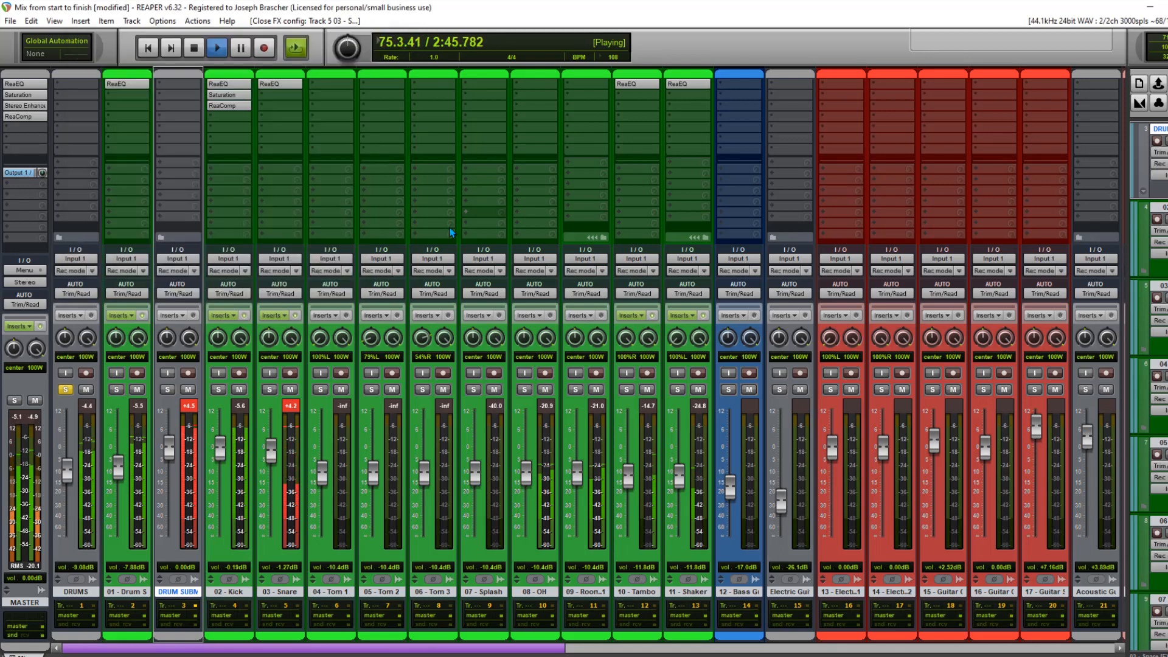
- Listen to the 03 Snare track soloed, then unsolo it and play it back with the rest of the drums
left_click(269, 390)
key("space")
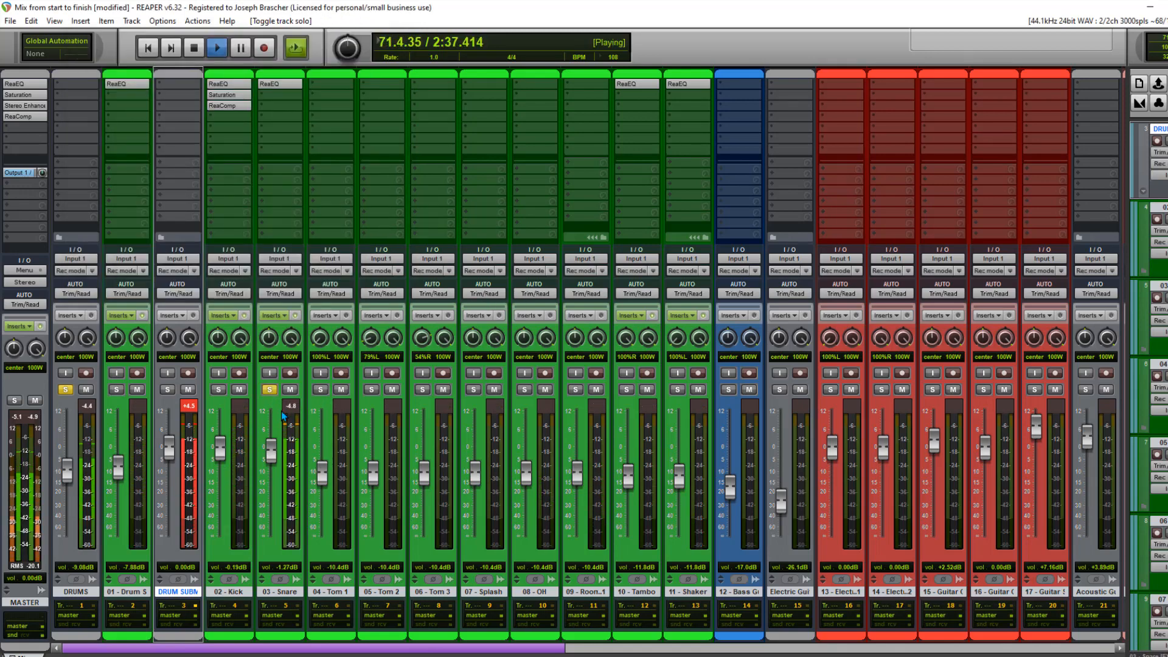
key("space")
left_click(269, 390)
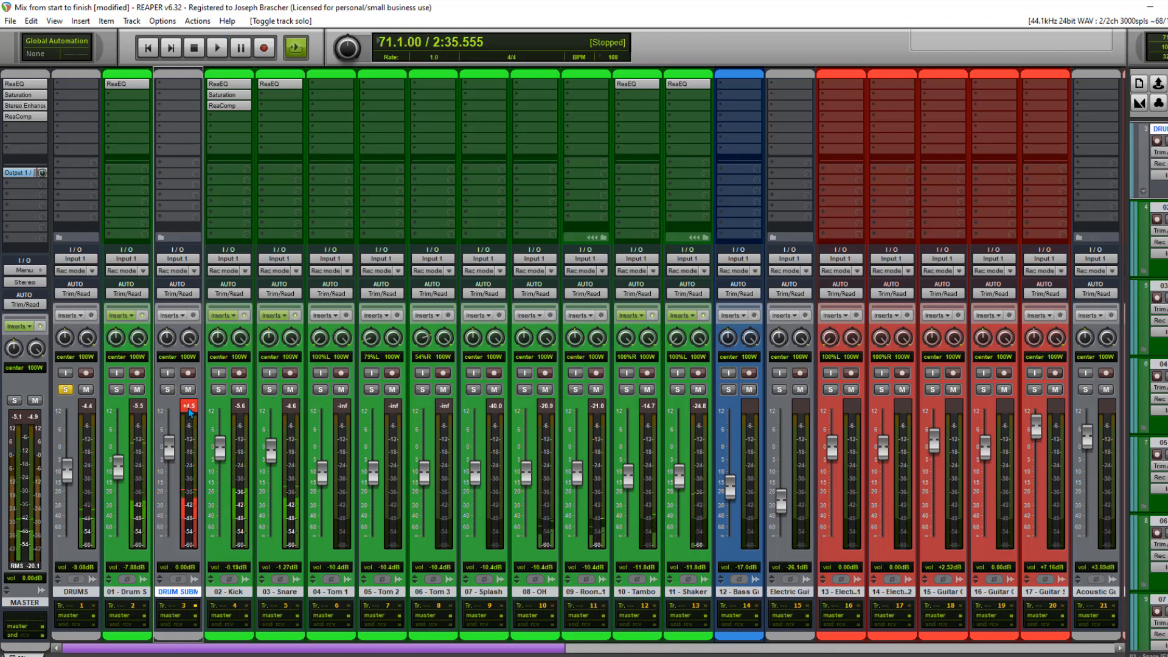
key("space")
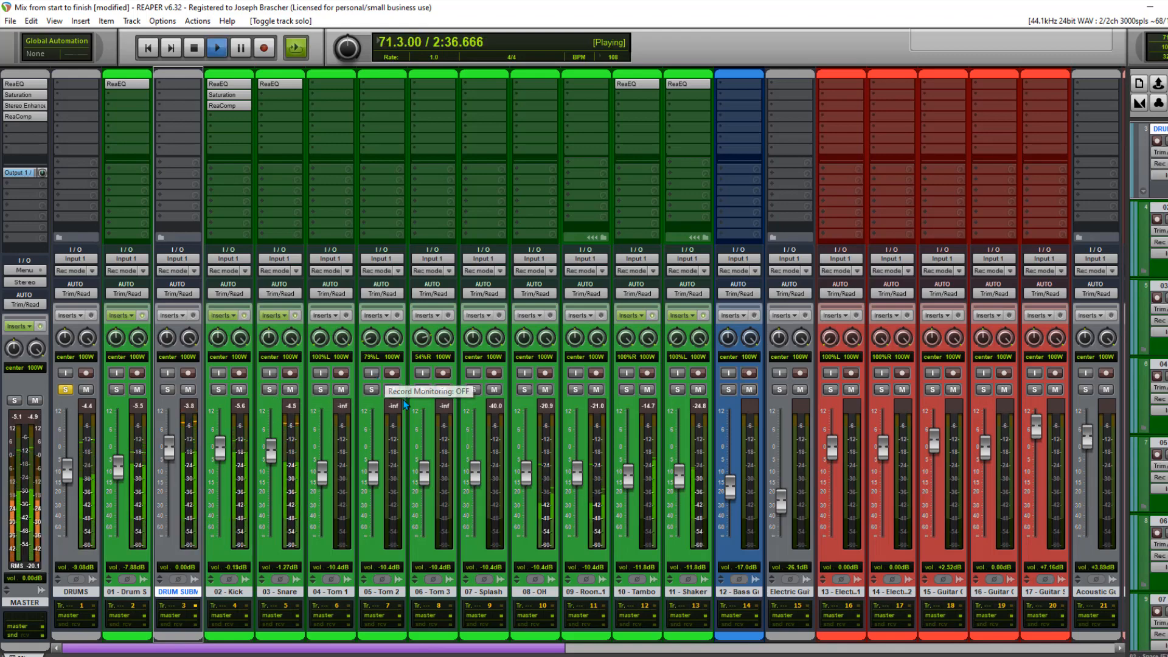
key("space")
- Add the JS Saturation effect to the 03 Snare track, adjust its amount and audition it briefly with the drums
double_click(269, 97)
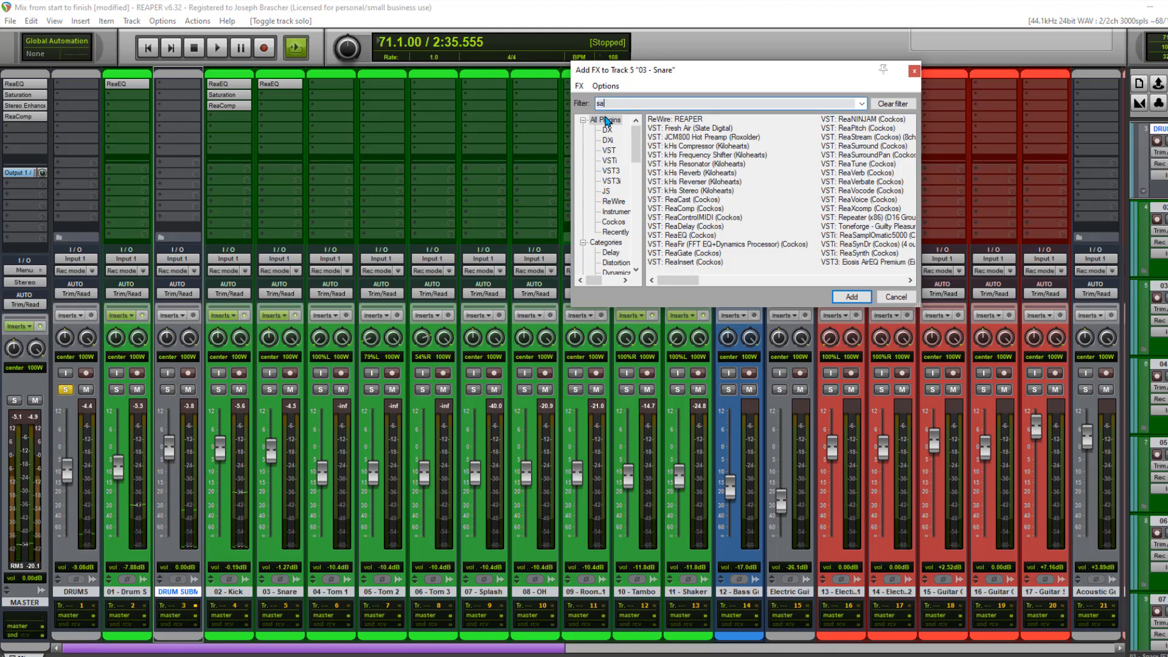
type("sa")
double_click(676, 191)
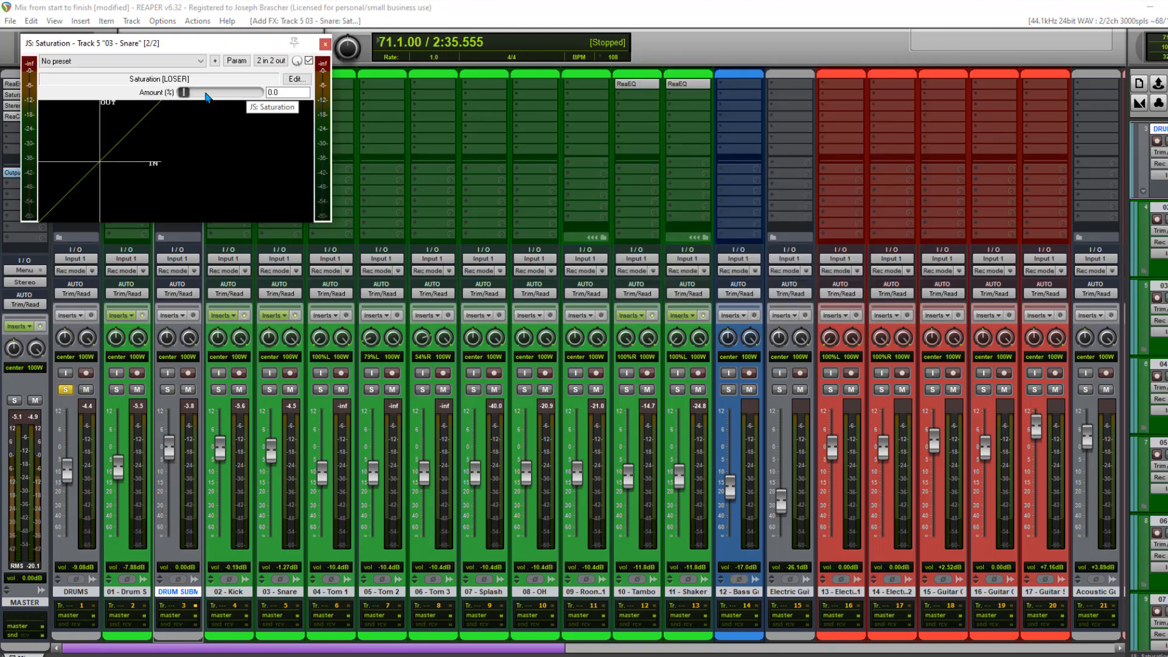
key("space")
left_click(325, 44)
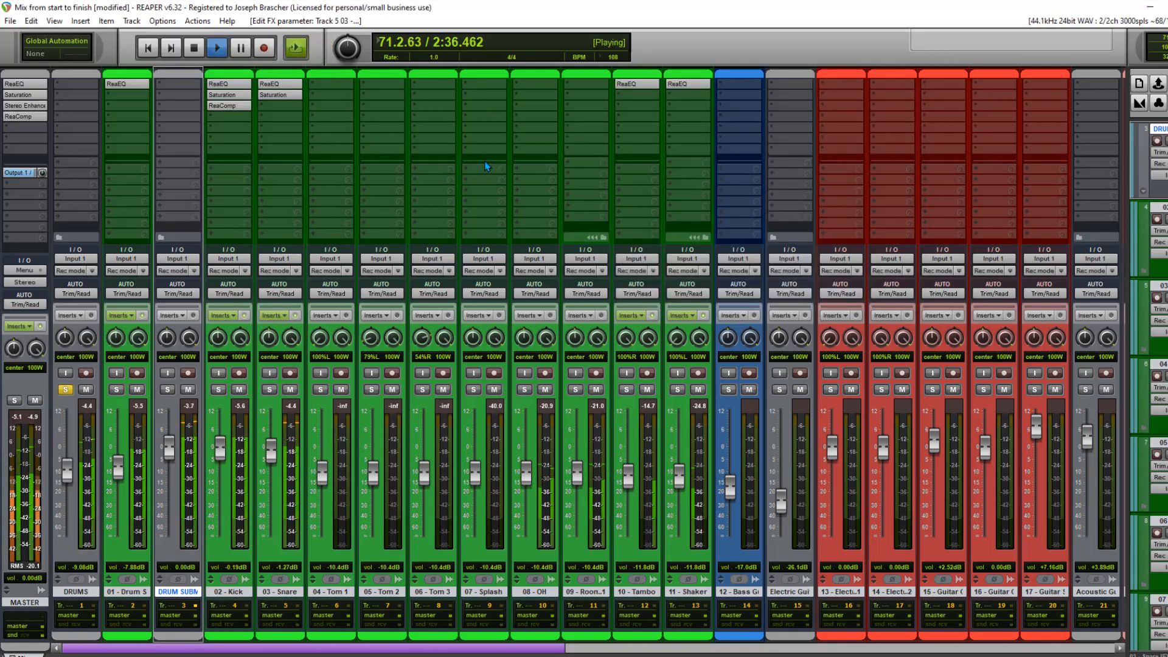
key("space")
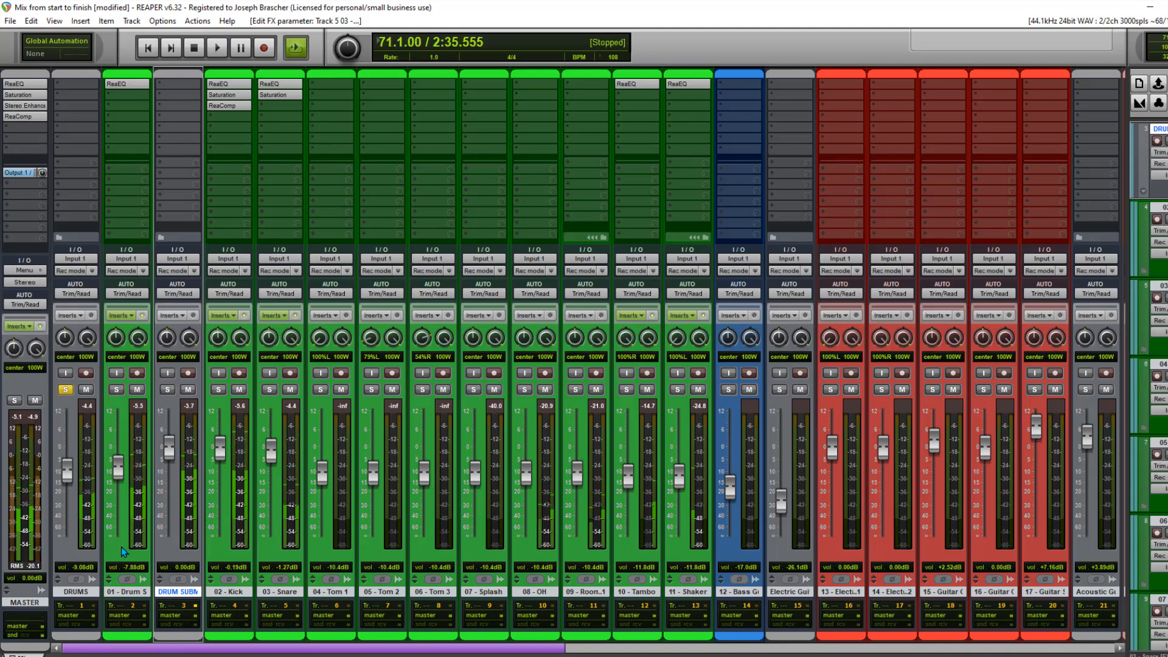
- Select all tracks from the DRUMS folder to 11 Shaker and compare the soloed drums with their effects bypassed and enabled
left_click(89, 557)
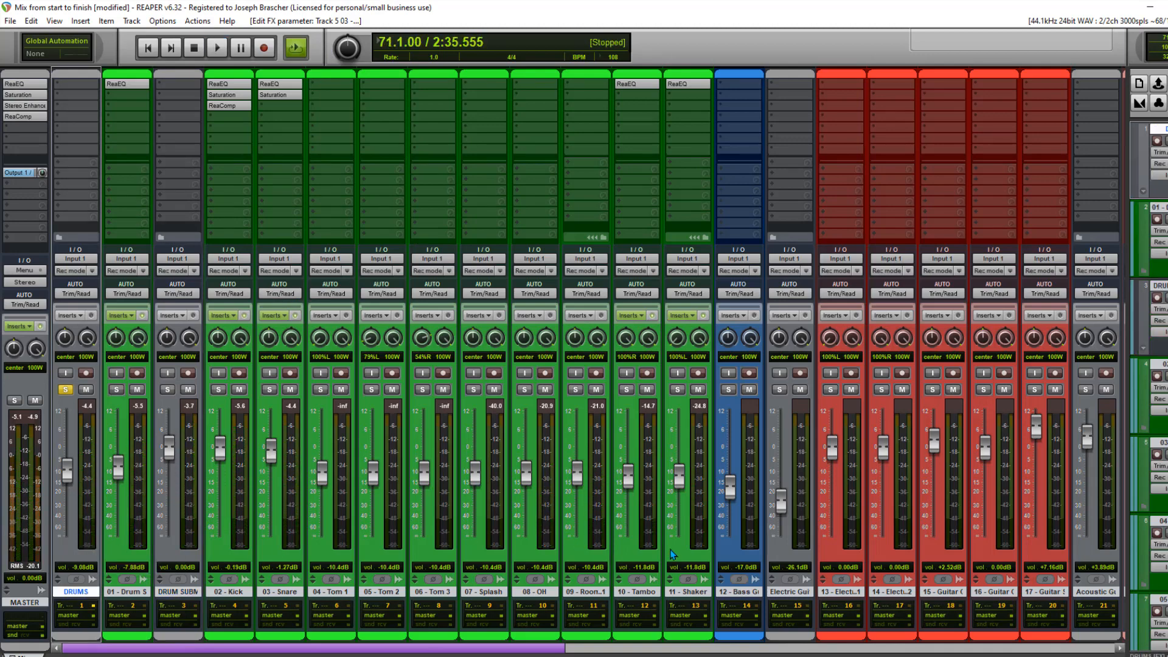
key("space")
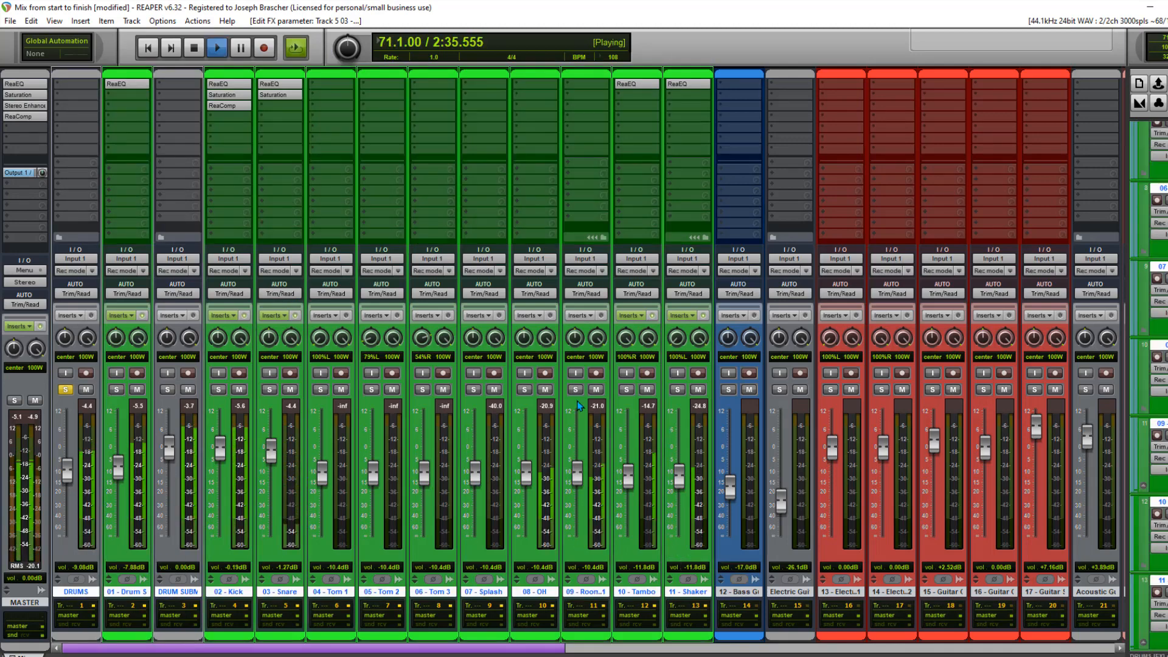
left_click(144, 316)
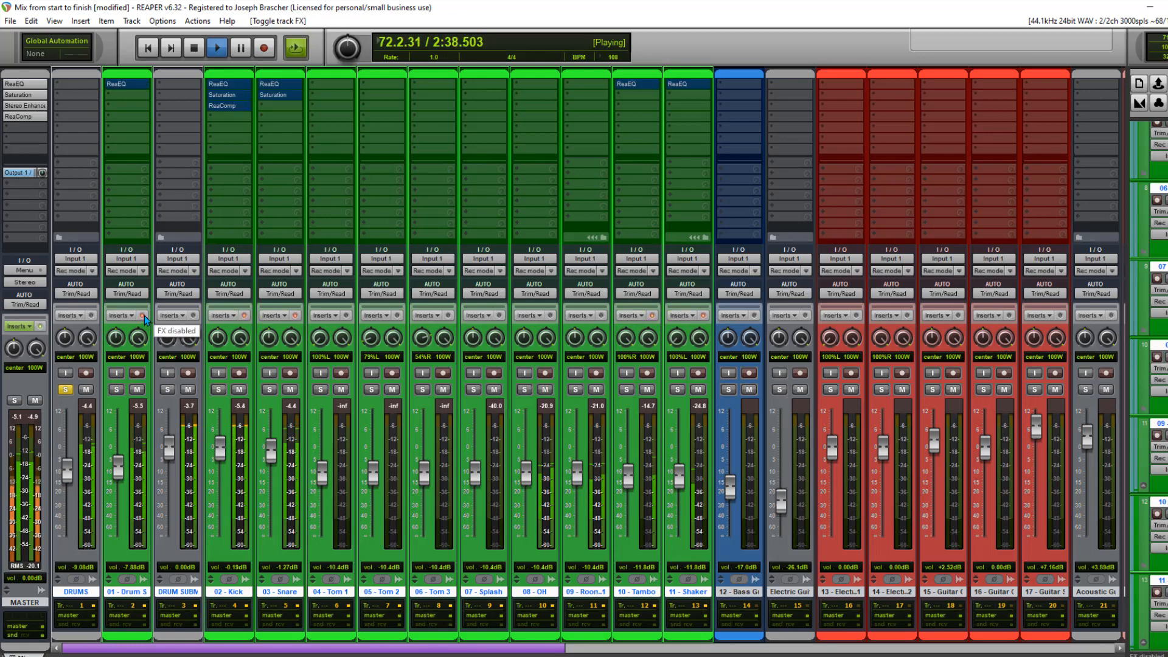
left_click(143, 316)
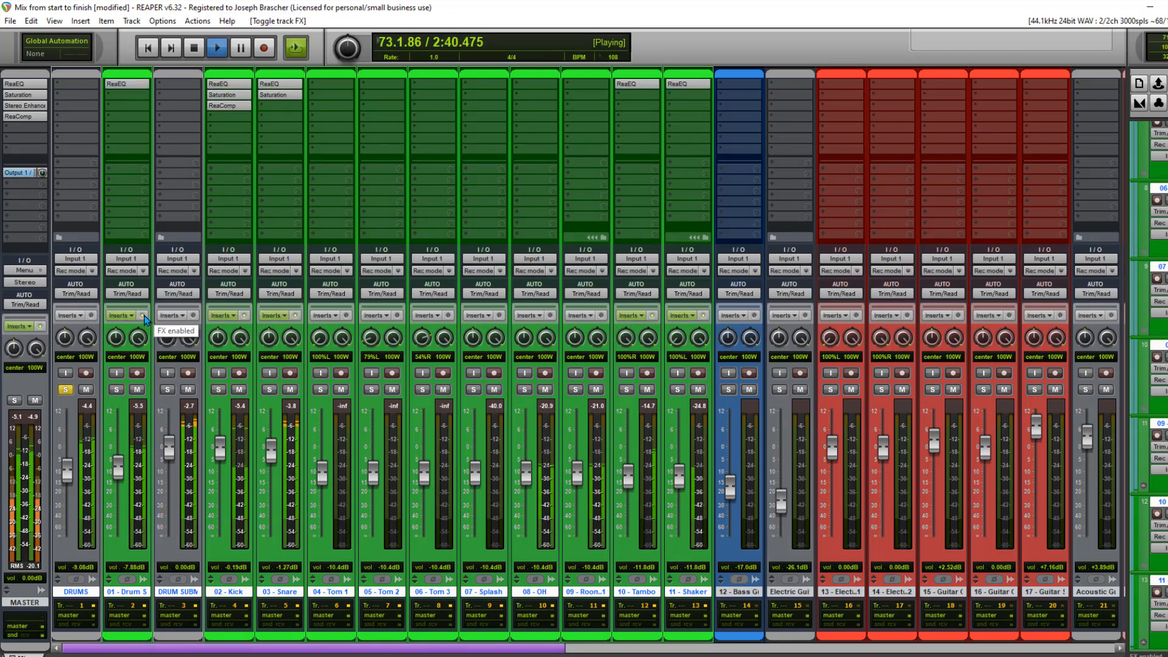
left_click(145, 316)
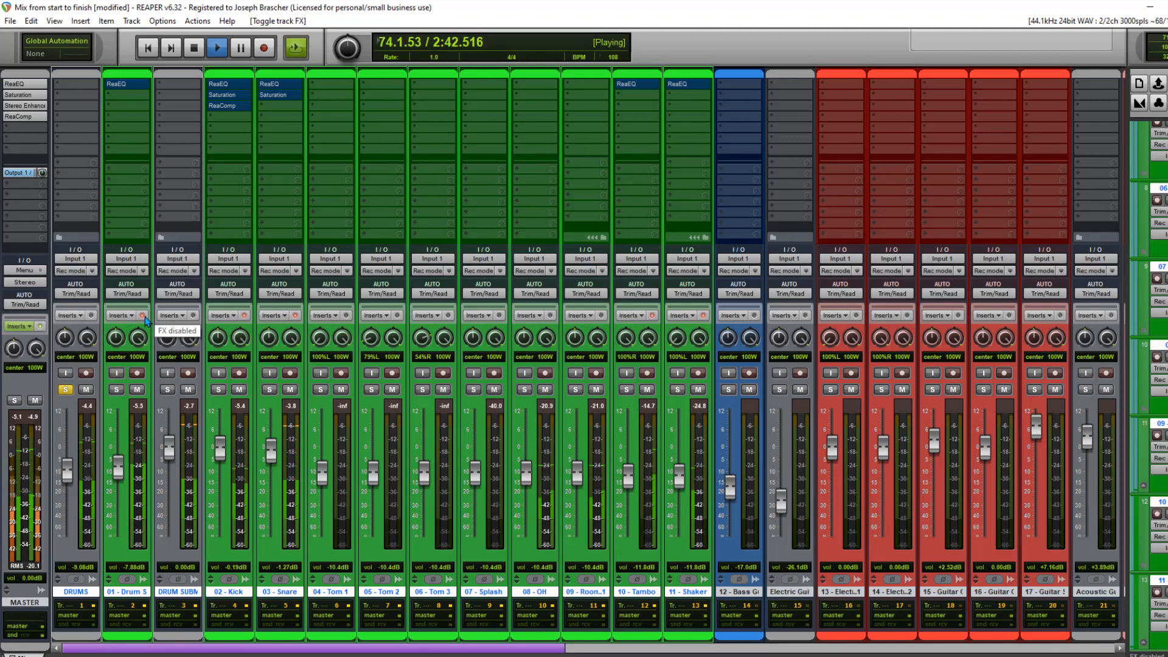
left_click(145, 316)
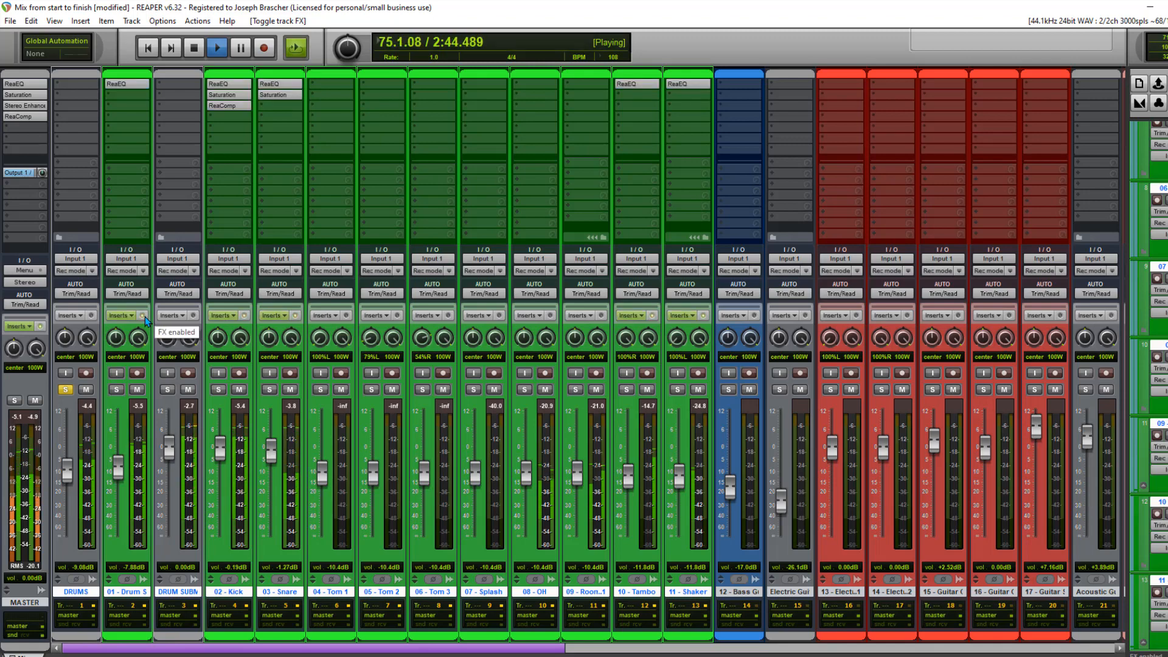
key("space")
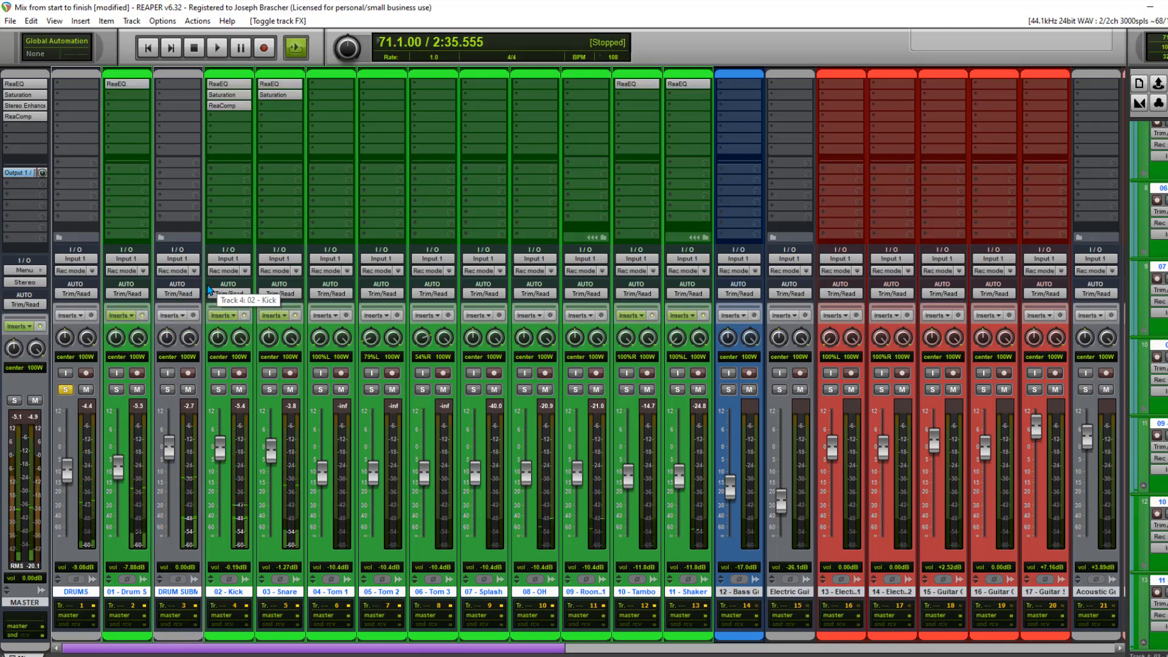
- Unsolo the DRUMS folder and compare the drum tracks with effects bypassed and enabled in the full mix
left_click(67, 389)
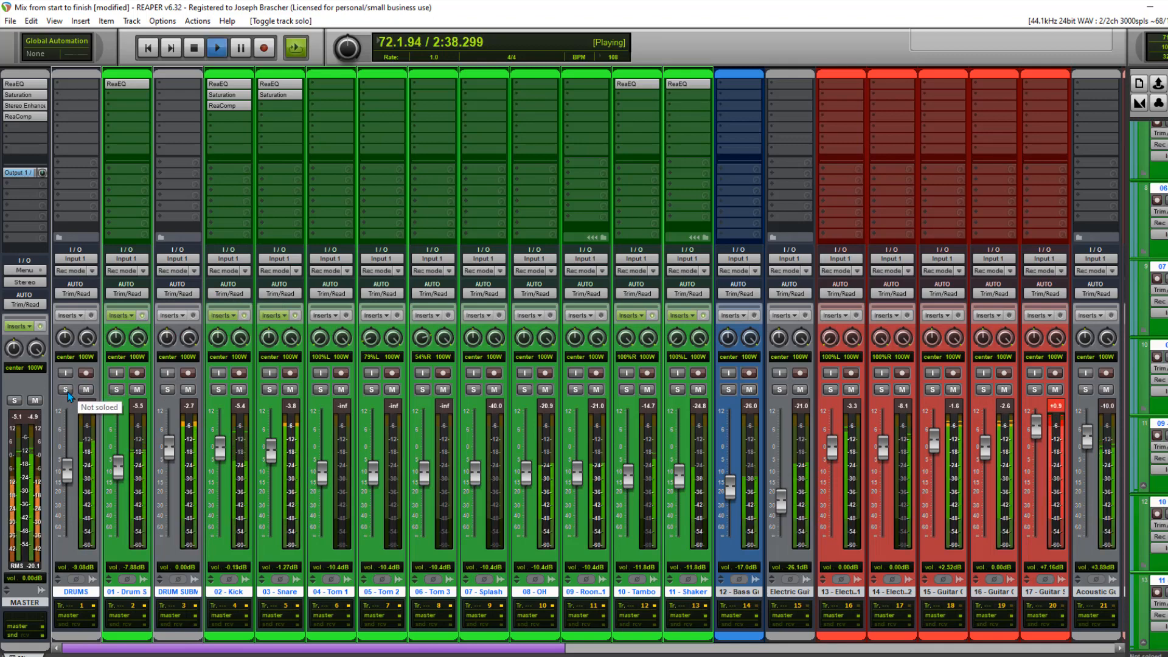
left_click(77, 403)
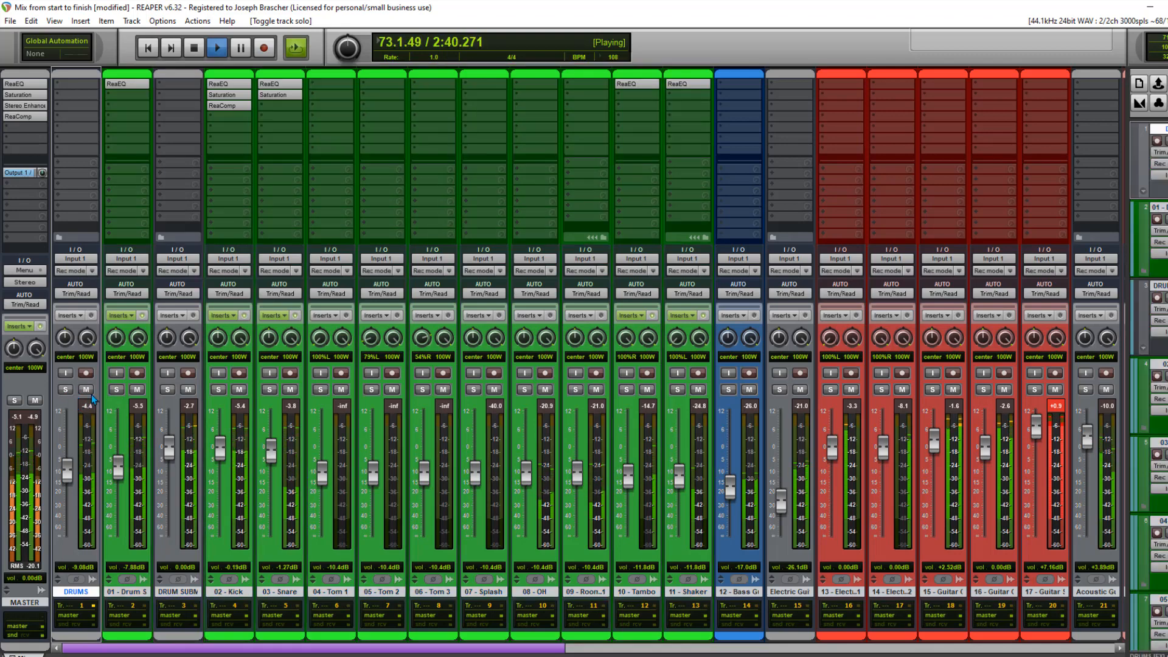
left_click(679, 409, "shift")
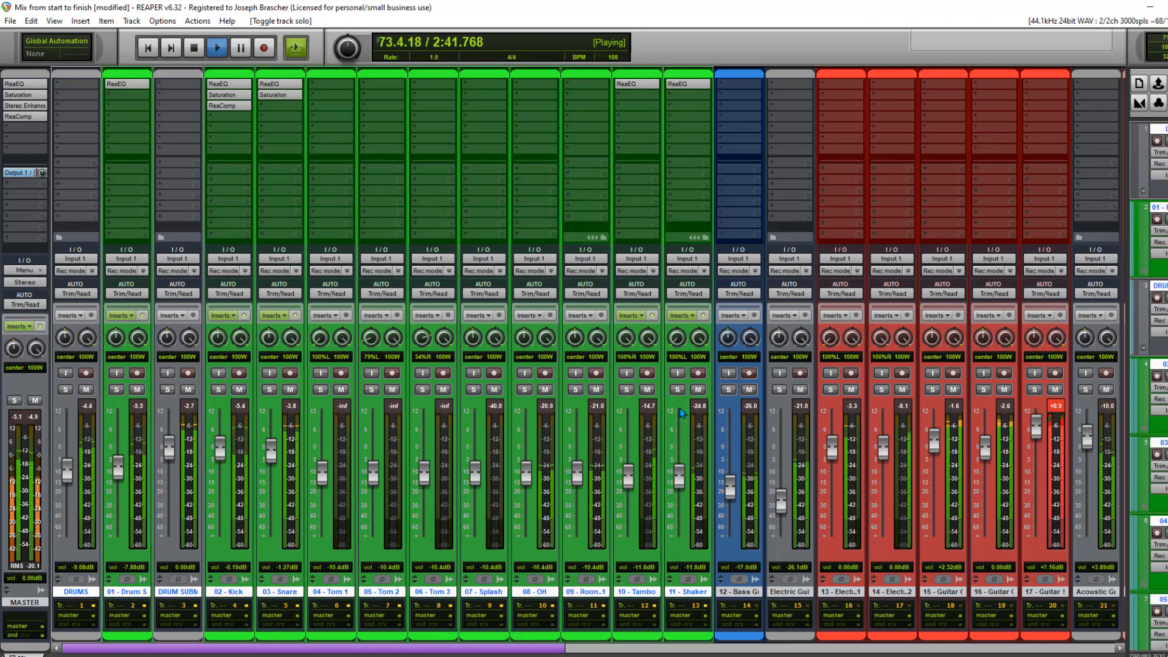
left_click(705, 315)
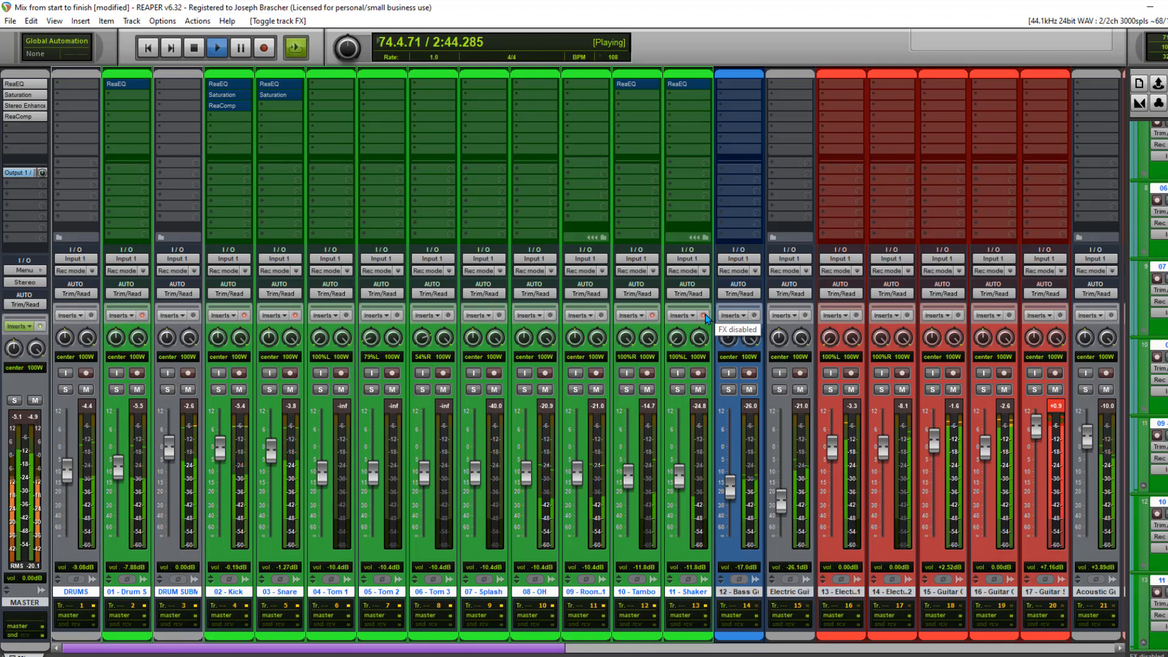
left_click(704, 315)
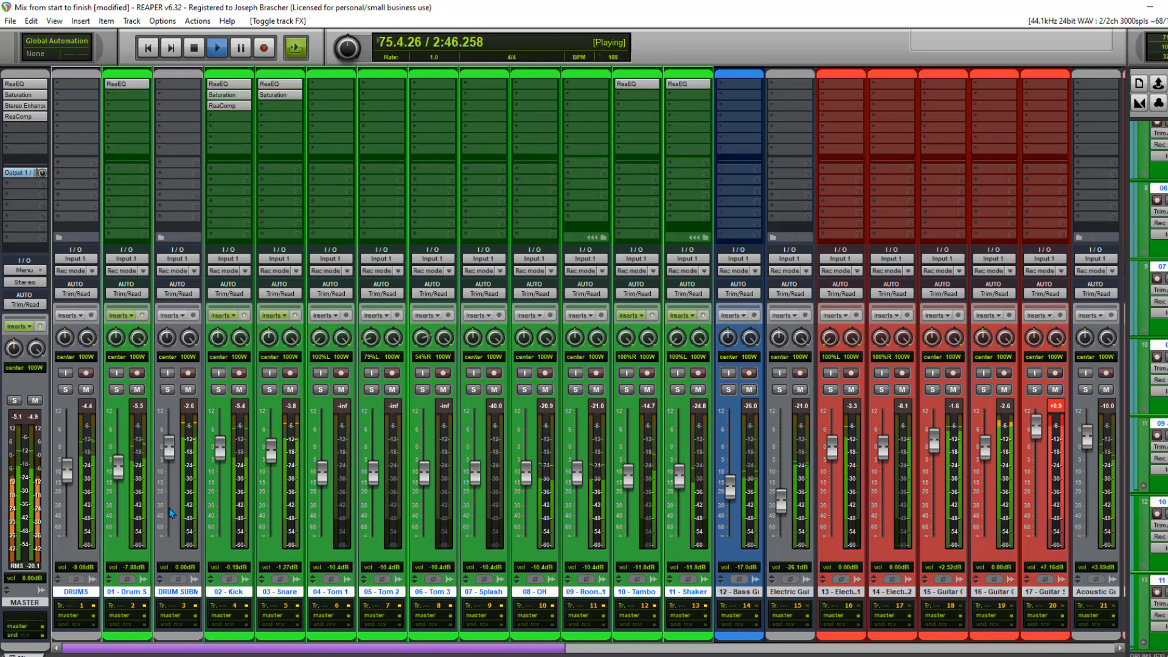
key("space")
- Raise 02 Kick to +0.27 dB and 03 Snare to +0.36 dB, save the project and play the mix briefly
left_click(228, 523)
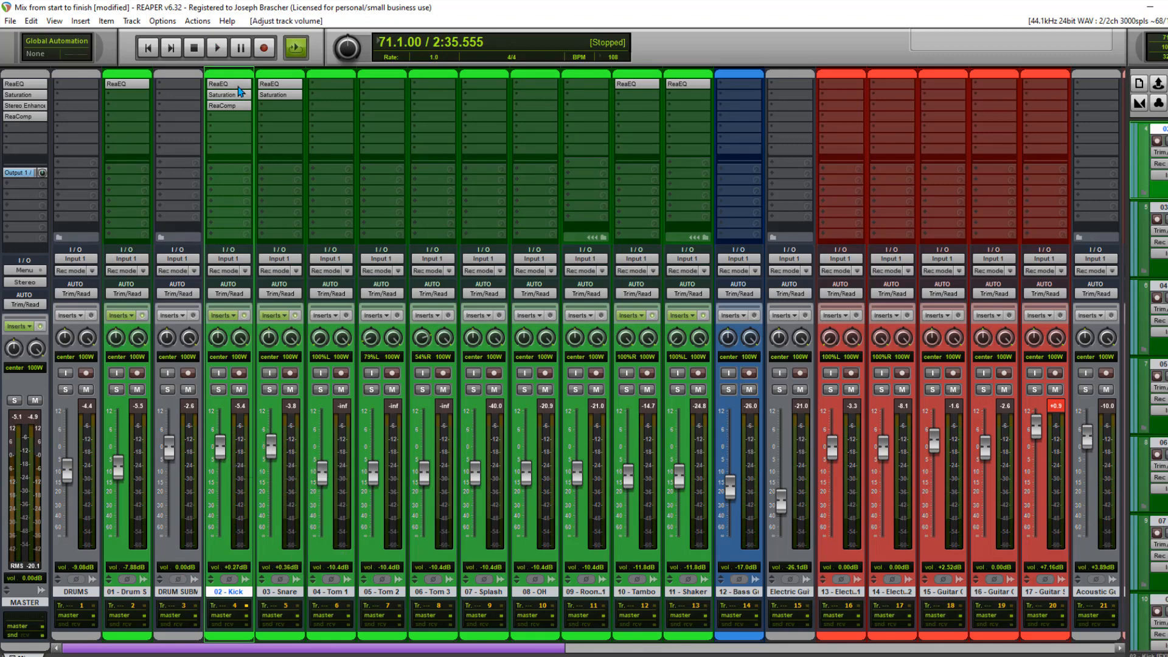
left_click(11, 21)
left_click(37, 80)
key("space")
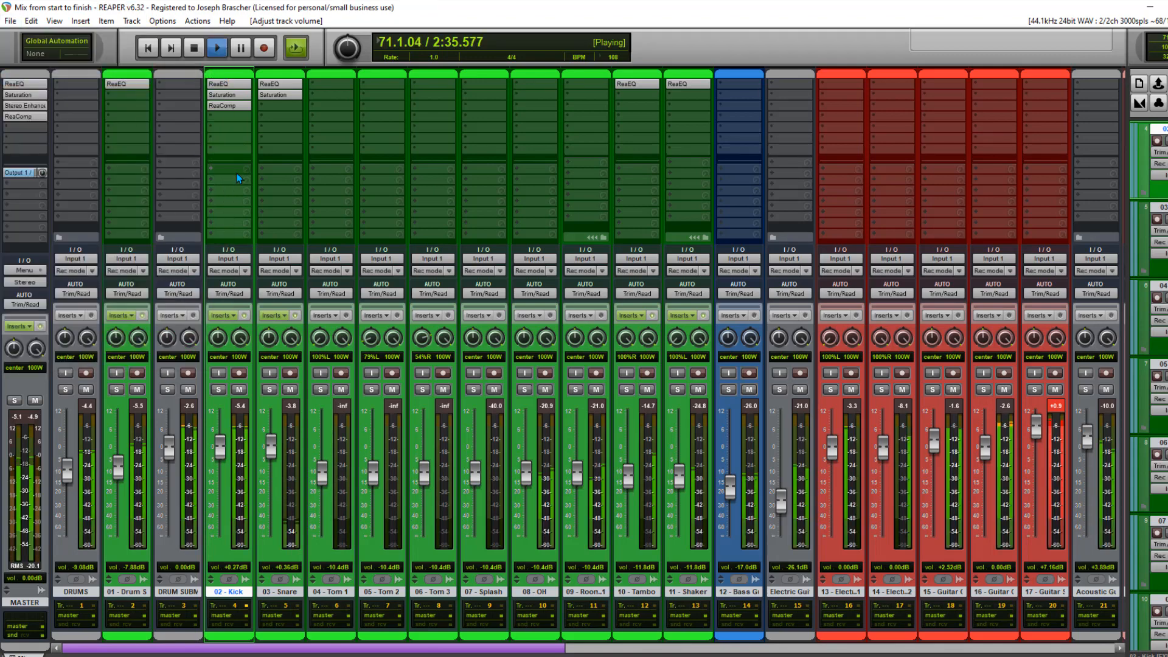
key("space")
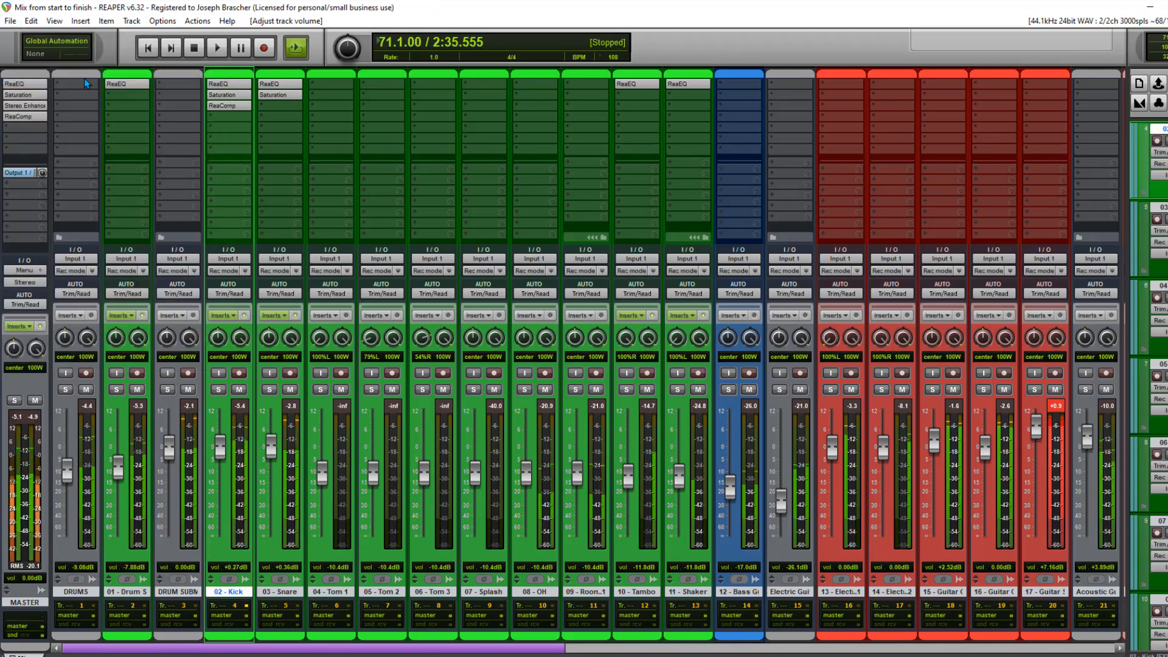
- Add a ReaEQ effect to the DRUMS folder track
left_click(80, 85)
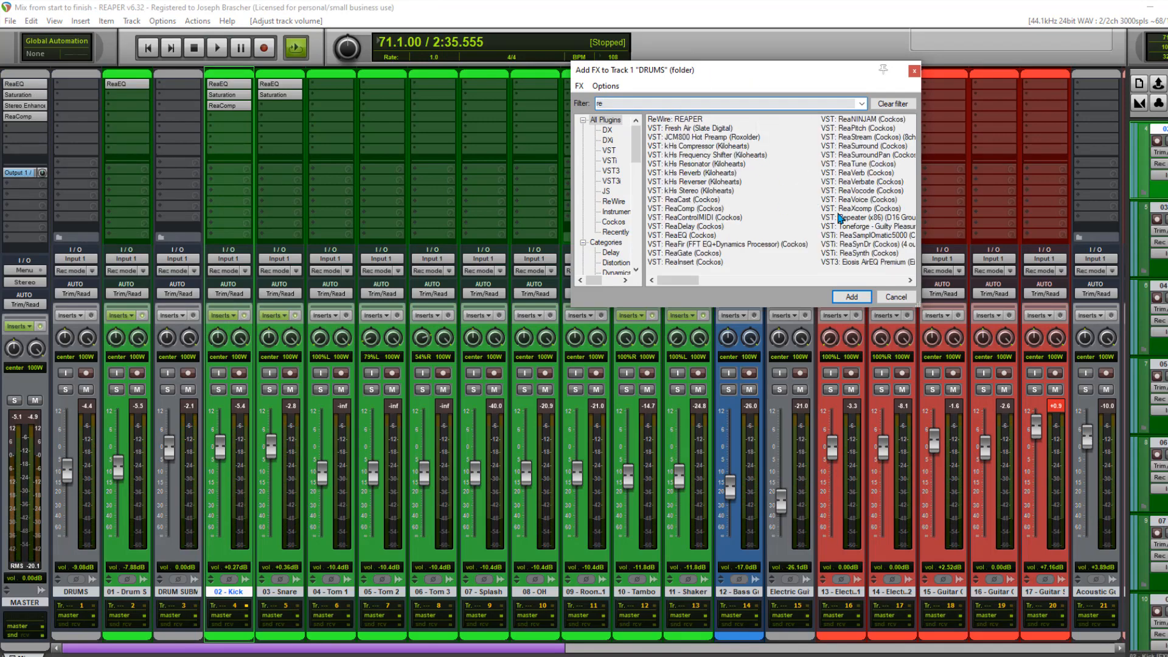
double_click(689, 236)
right_click(667, 240)
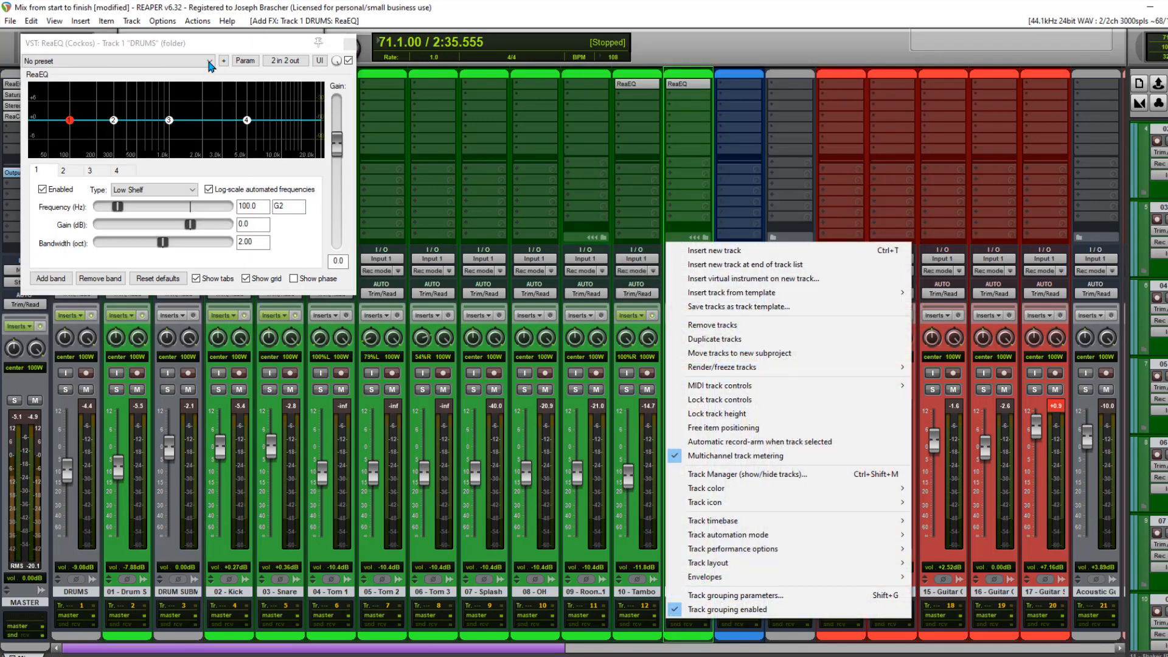
- Boost the DRUMS EQ's 100 Hz low shelf by 2.6 dB and add an upper-mid band while the mix plays
left_click(210, 47)
key("space")
left_click_drag(69, 119, 67, 113)
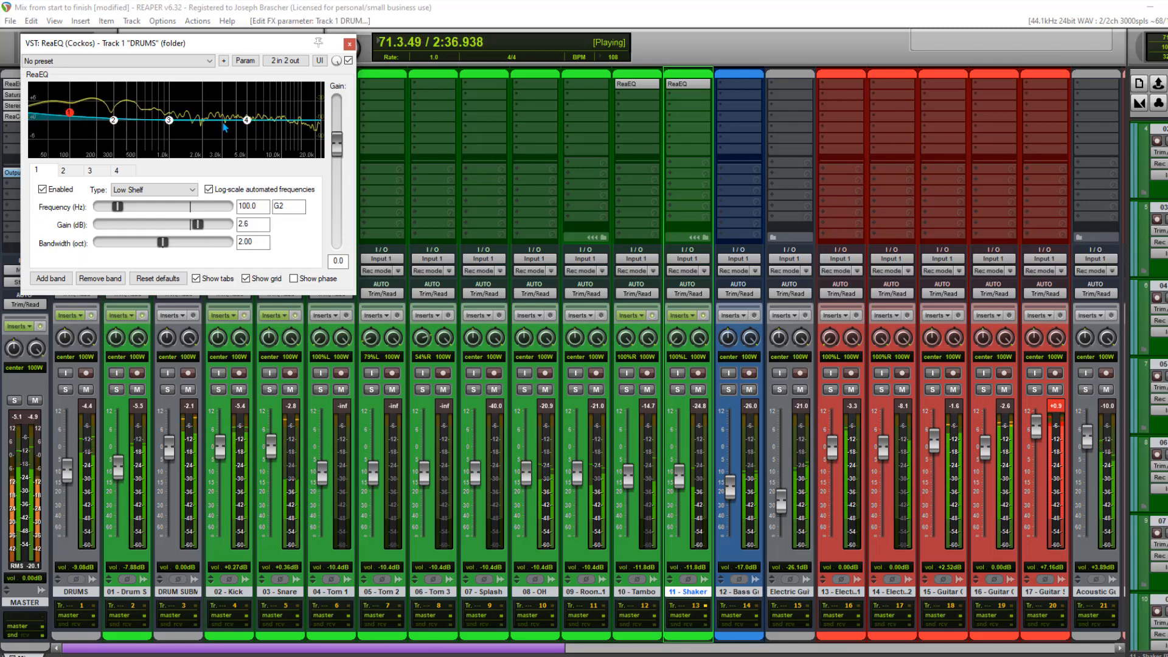
double_click(237, 118)
mouse_move(237, 117)
left_mouse_down()
mouse_move(236, 89)
mouse_move(206, 119)
mouse_move(218, 121)
left_mouse_up()
key("space")
key("Escape")
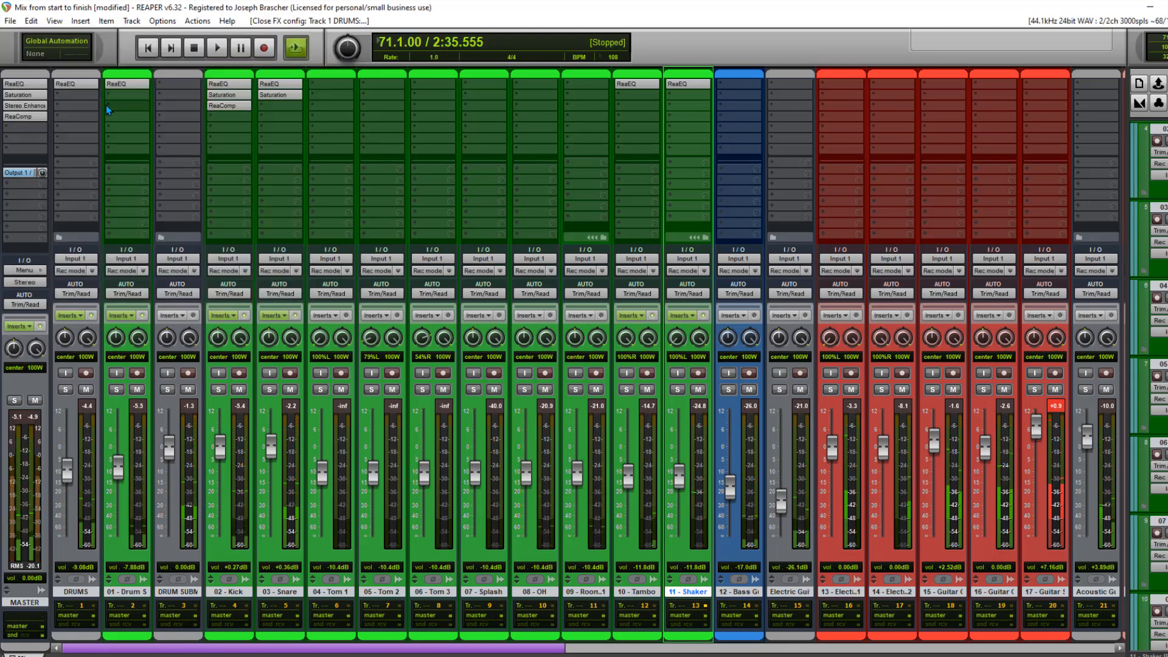
- Add ReaComp to the DRUMS folder with the "stock - NY Drum Buss" preset and play the mix
double_click(89, 96)
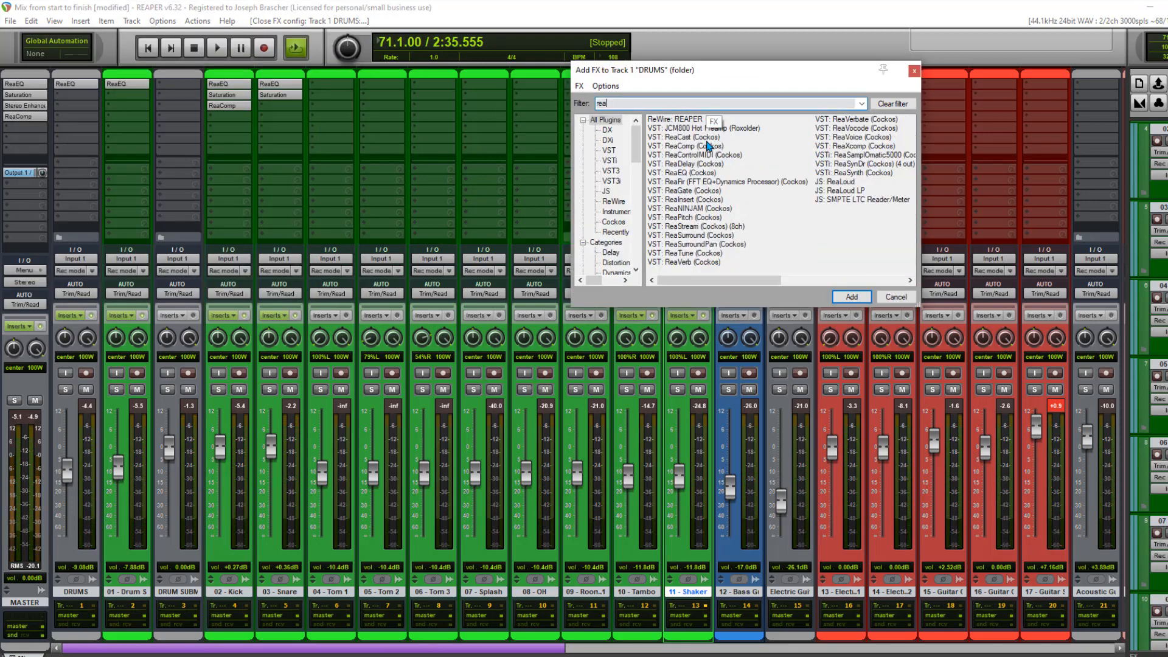
double_click(704, 147)
left_click(146, 61)
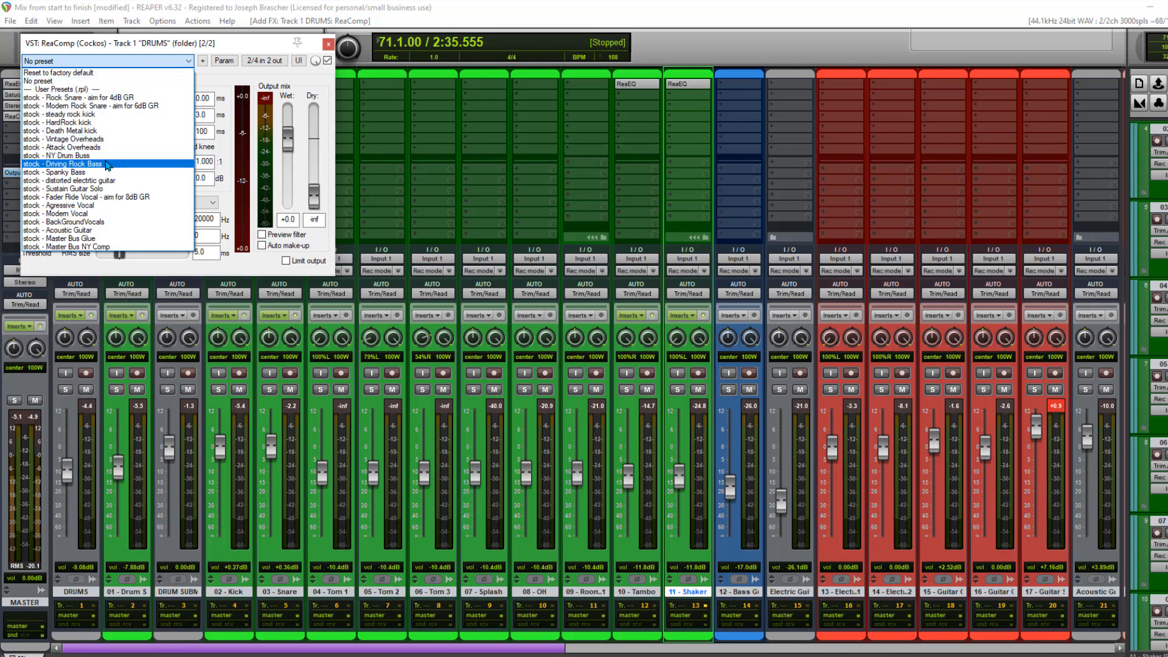
left_click(79, 156)
key("space")
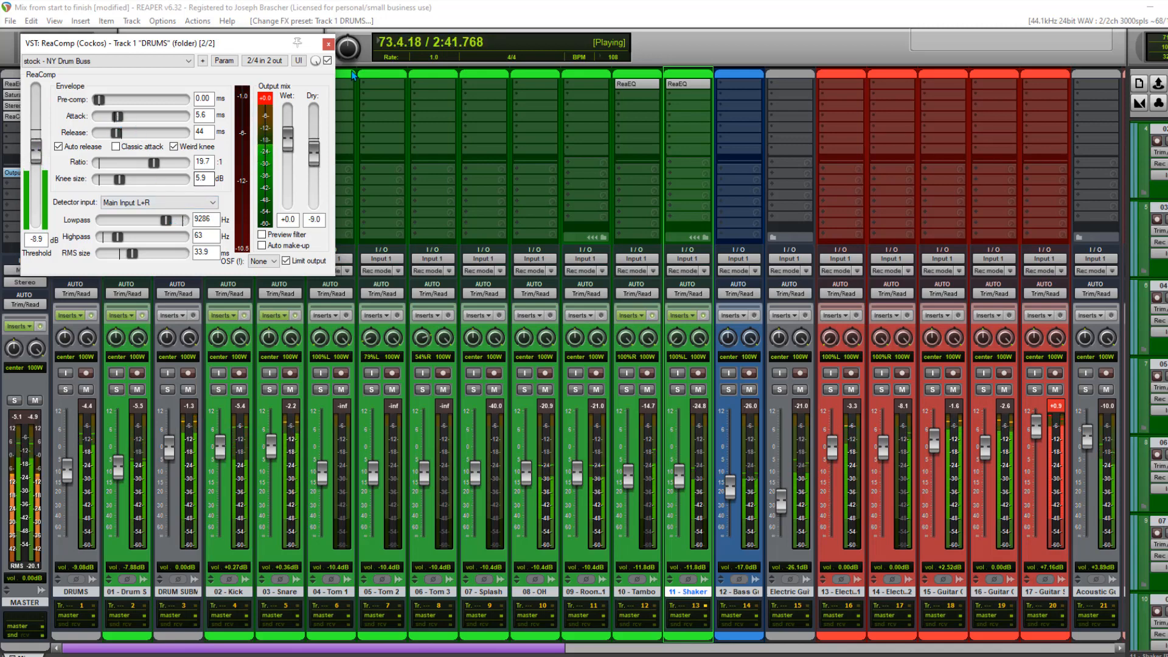
key("Escape")
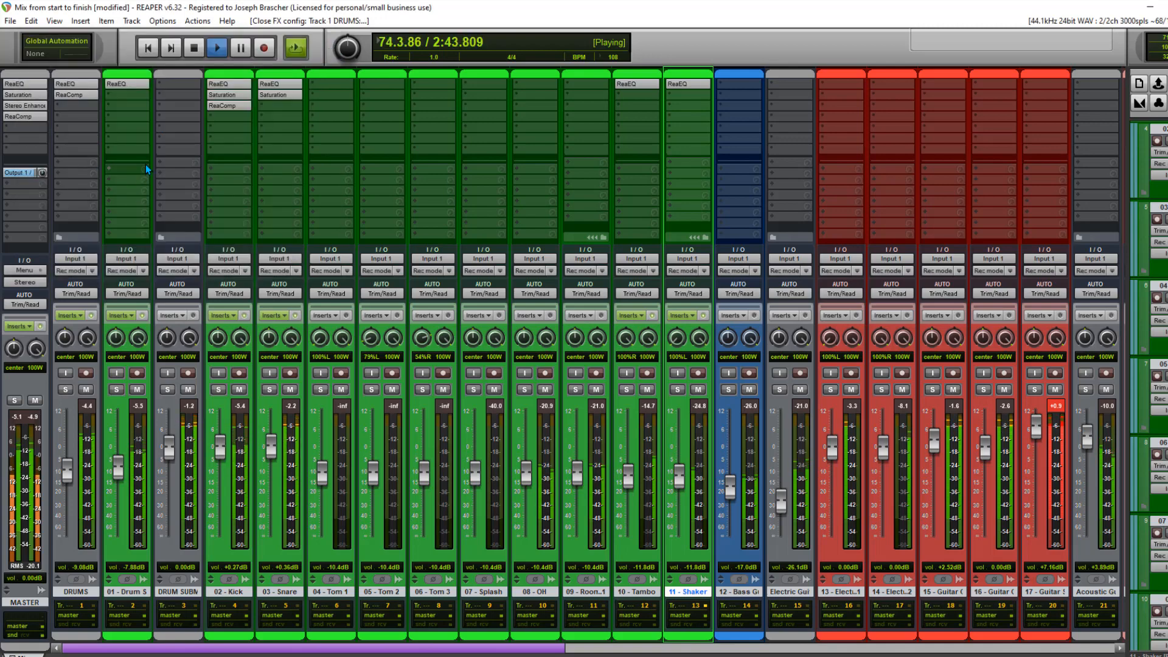
- Compare the DRUMS folder's effects bypassed and enabled during playback, checking the ReaComp settings
left_click(91, 316)
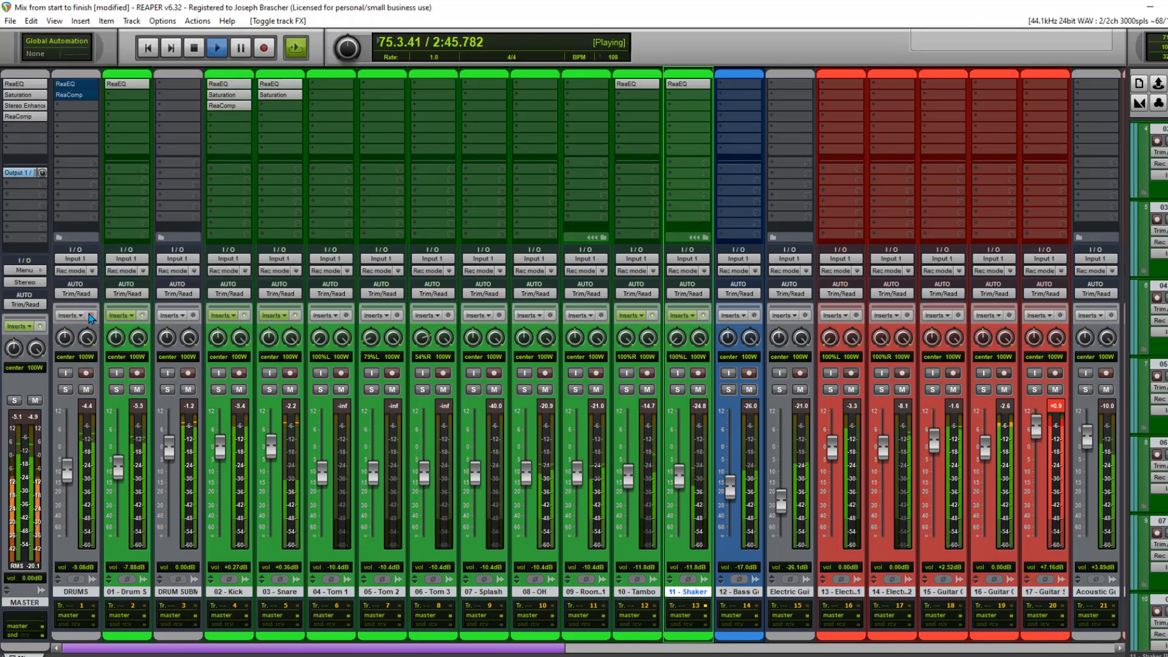
left_click(67, 96)
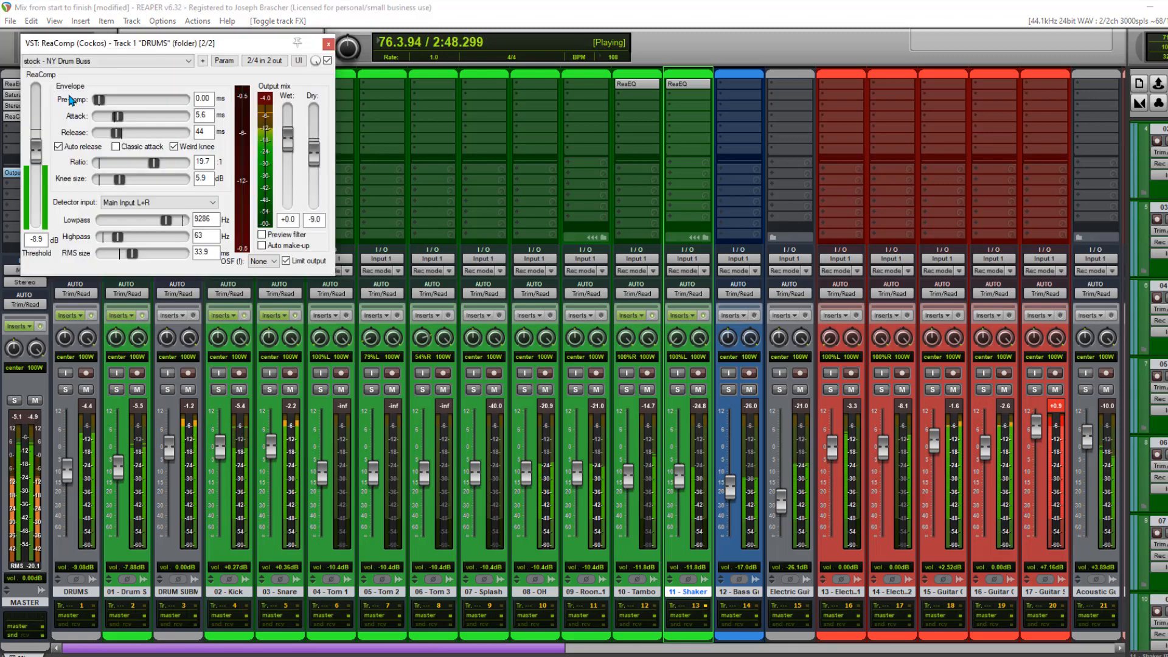
left_click(328, 44)
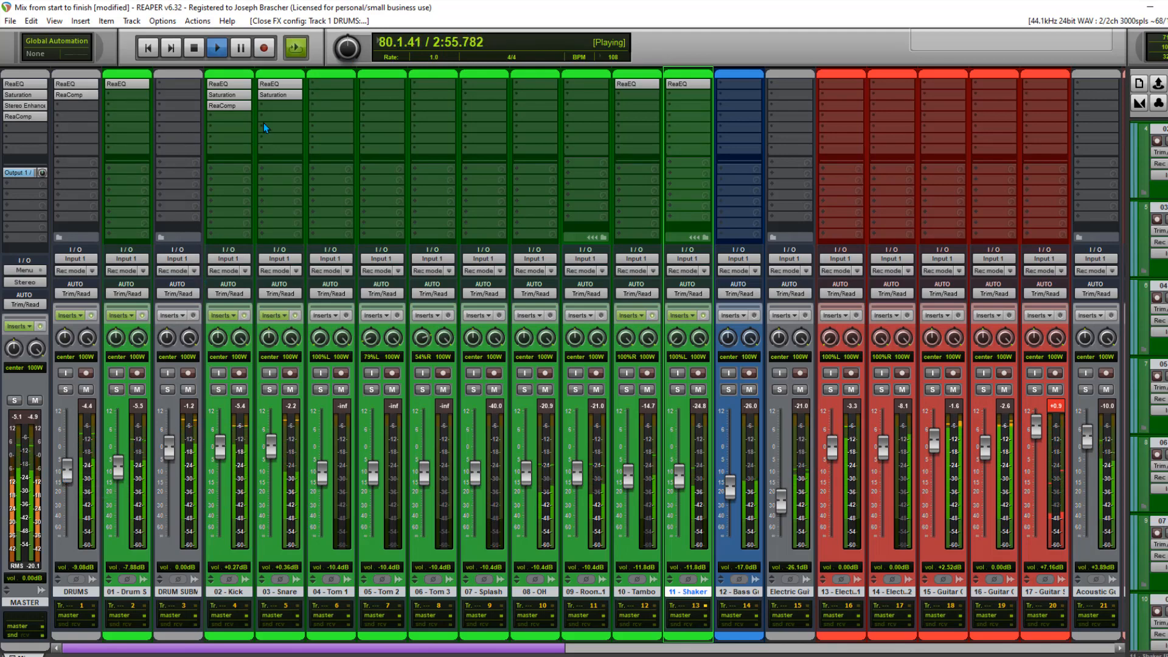
key("space")
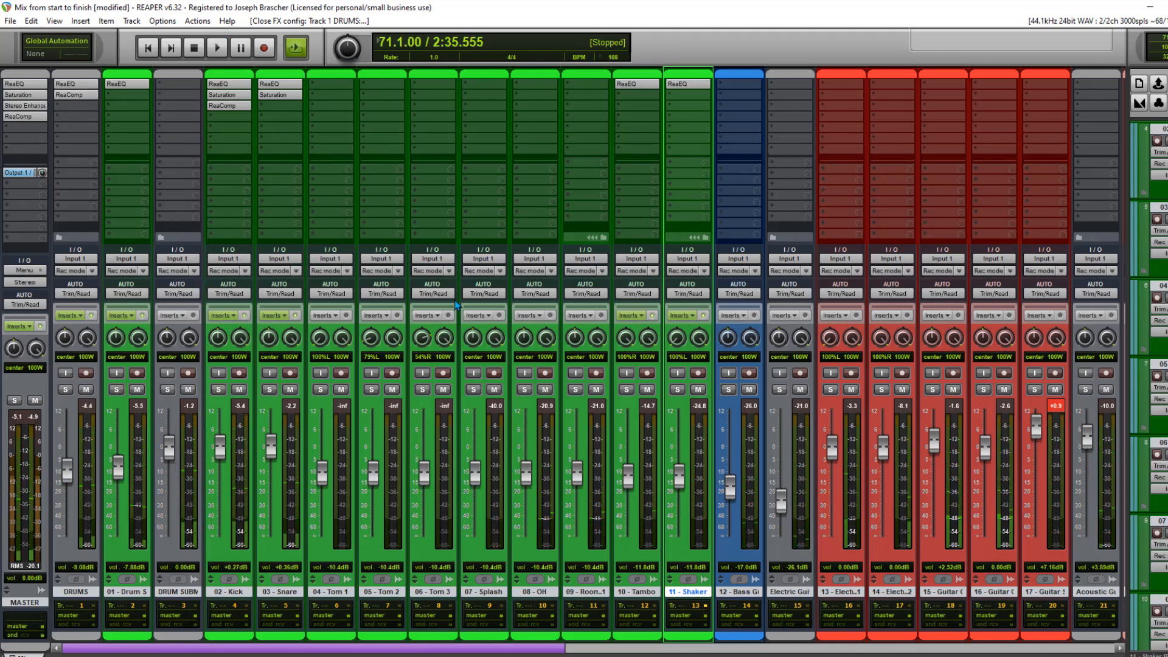
- Switch from the mixer to the arrangement and place the cursor at bar 94, just before the 04 Tom 1 hits
left_click(59, 22)
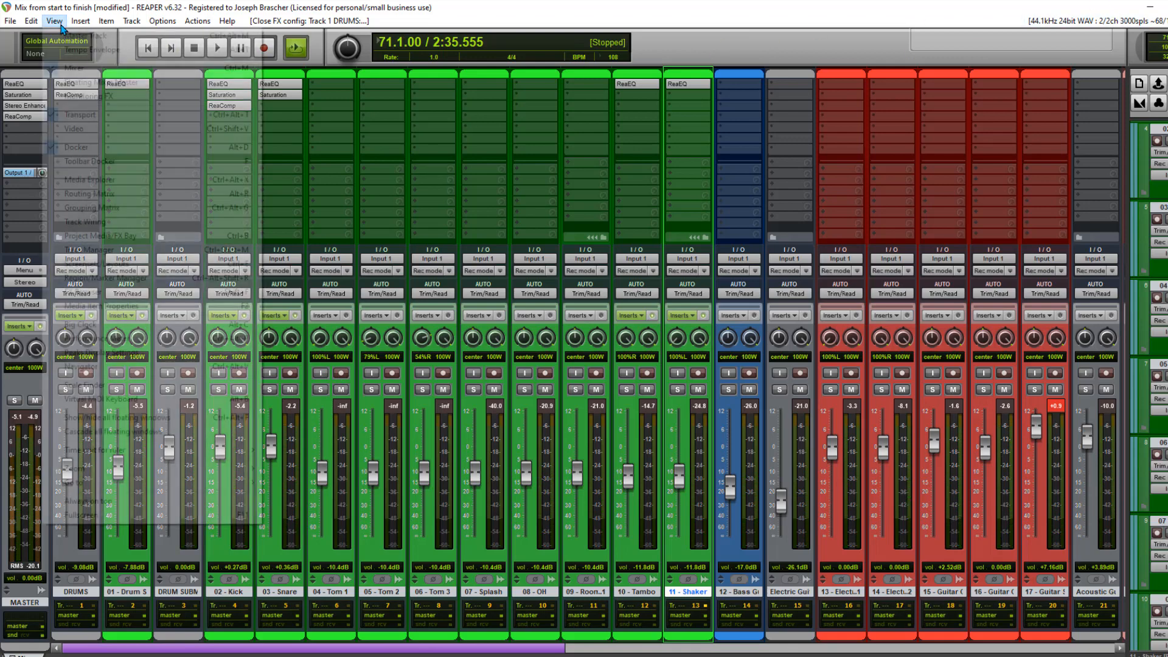
left_click(76, 69)
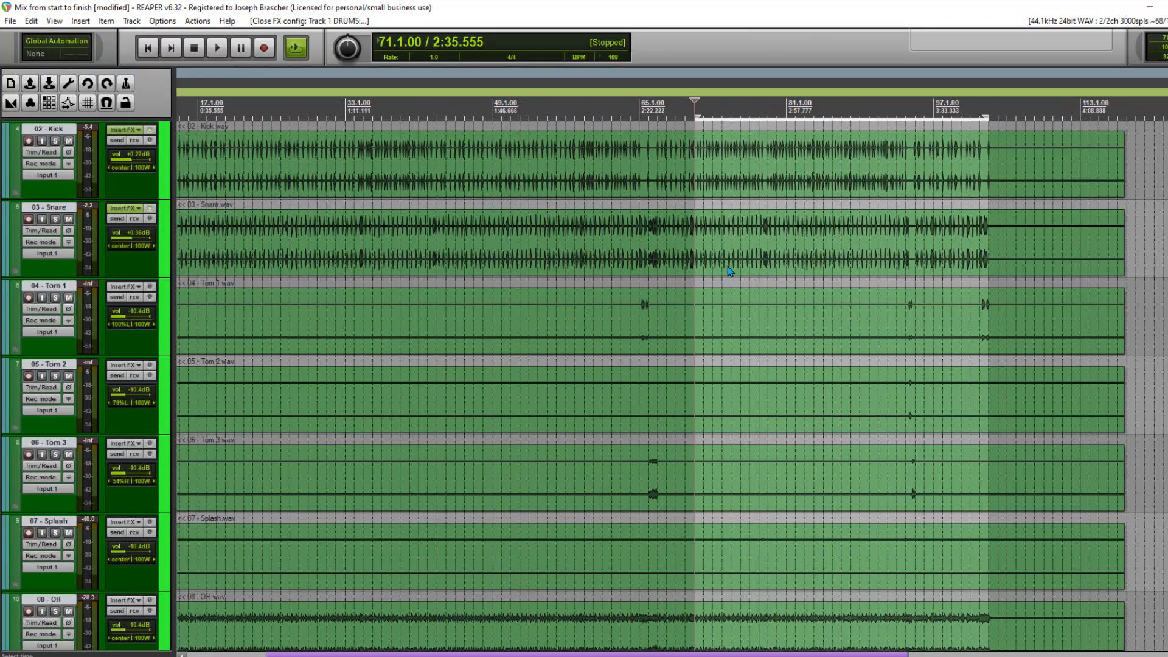
scroll(730, 271, "down", 2)
left_click(779, 276)
scroll(778, 277, "up", 8)
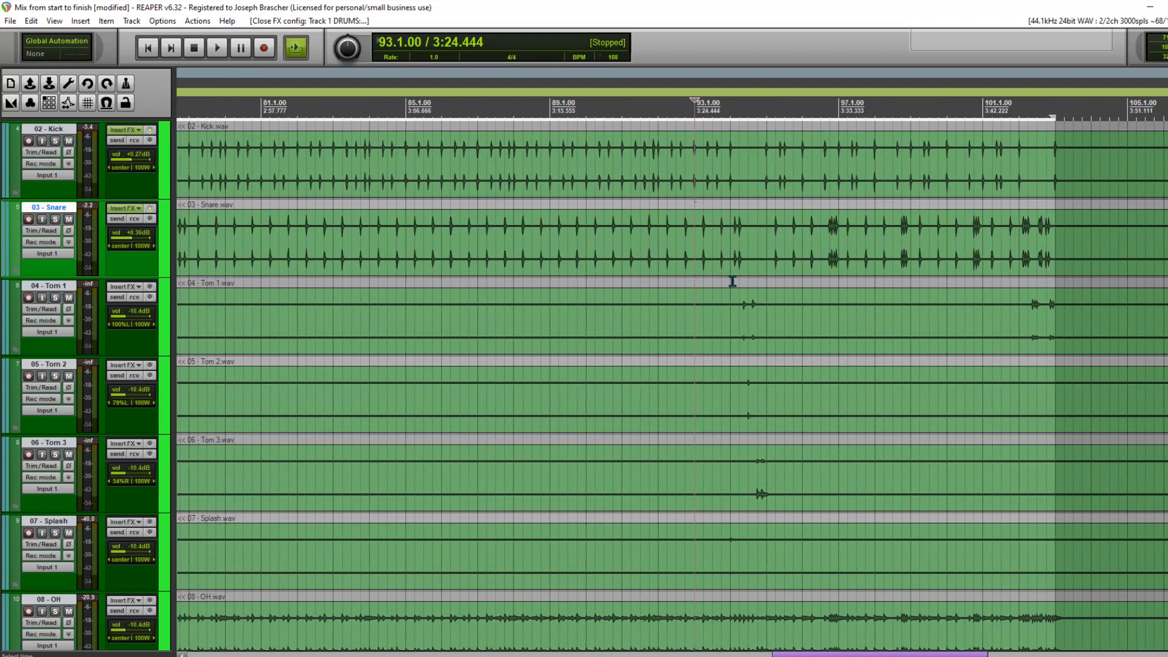
left_click(750, 303)
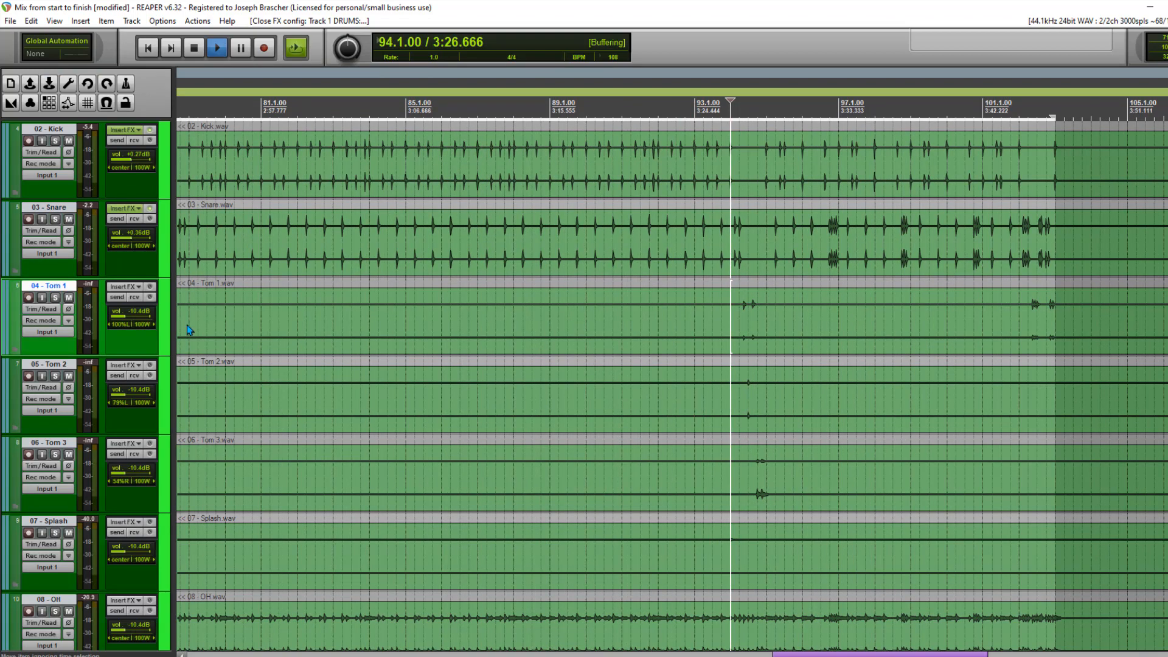
scroll(524, 305, "down", 3)
key("space")
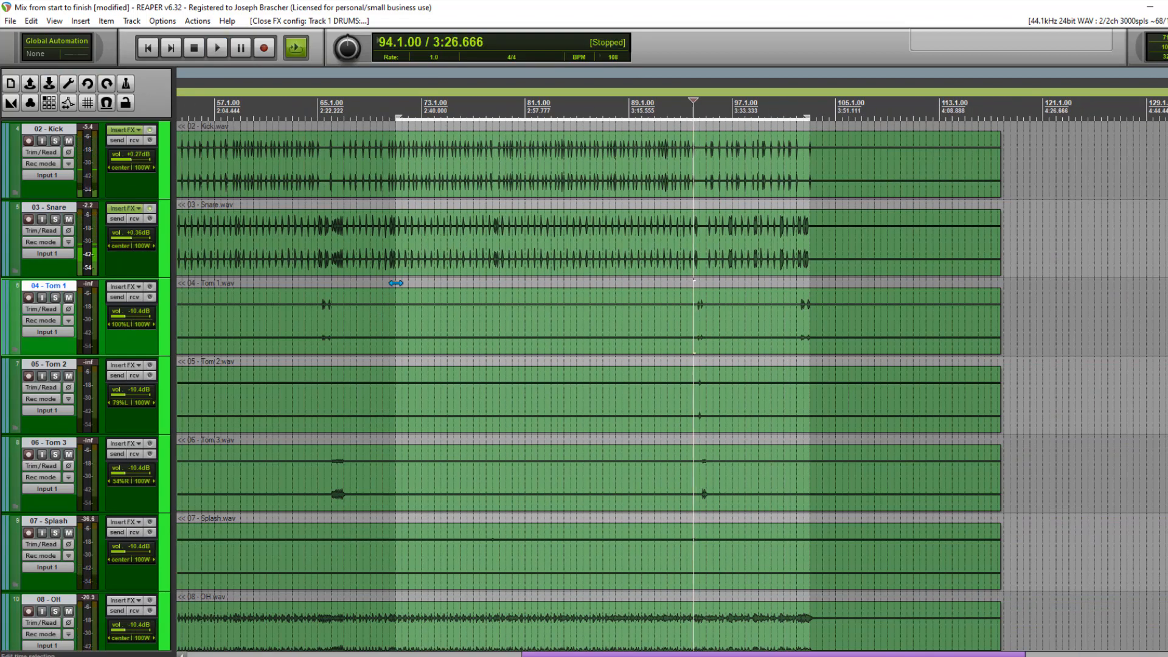
- Shorten the time selection to bar 102 up to bar 103, around the final tom fill, and play it
left_click_drag(396, 283, 699, 271)
scroll(699, 271, "up", 3)
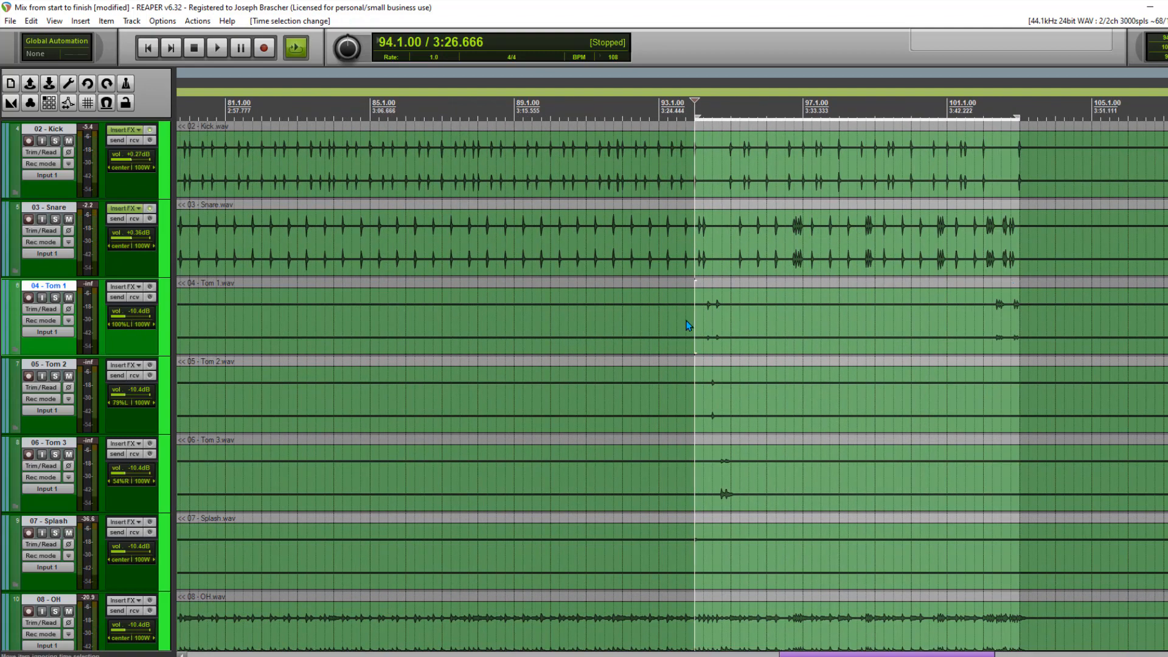
left_click_drag(695, 288, 984, 282)
scroll(1044, 266, "up", 4)
key("space")
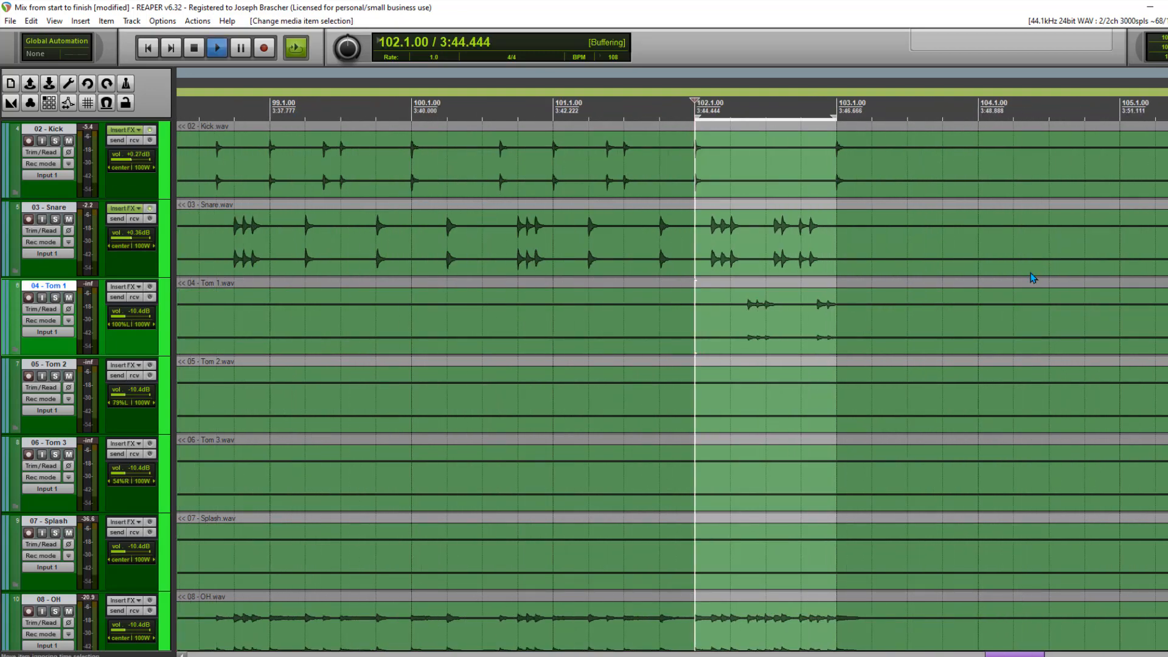
- Return to the mixer and solo 04 Tom 1, 05 Tom 2 and 06 Tom 3 while the fill loops
scroll(943, 283, "down", 2)
left_click(54, 21)
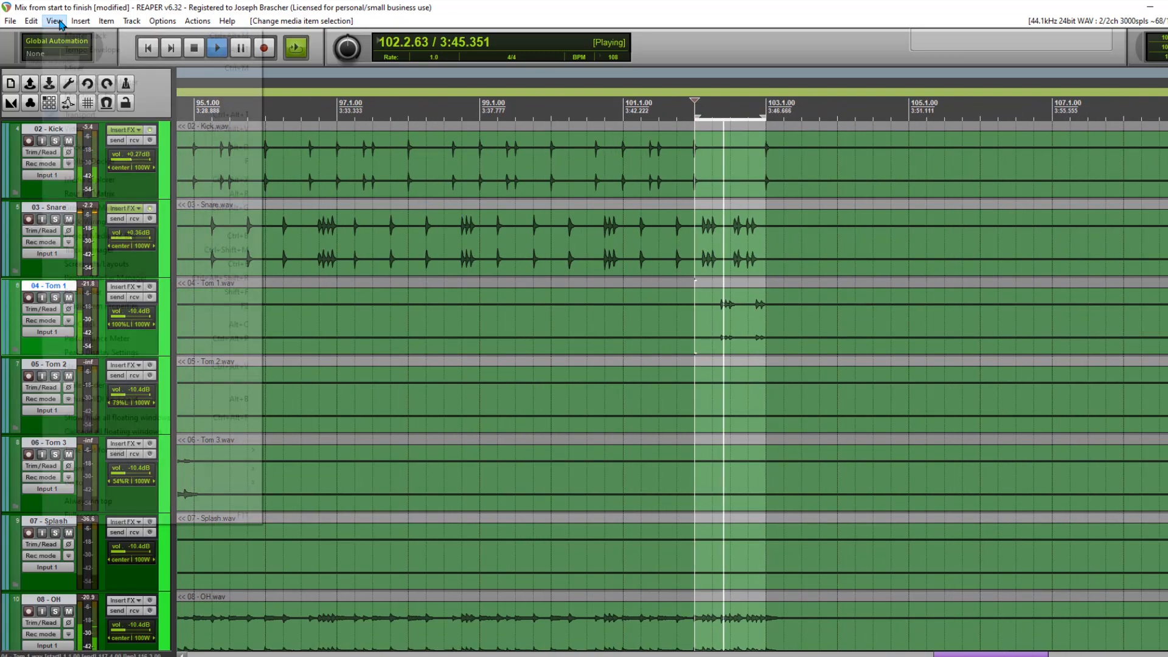
left_click(130, 235)
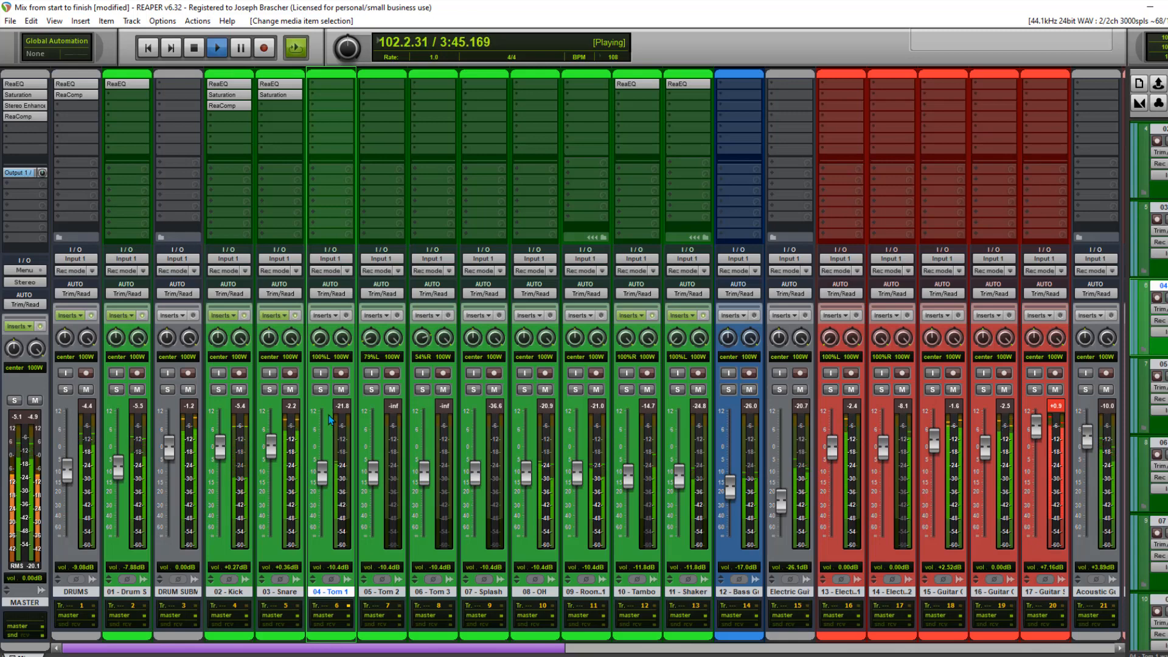
left_click(320, 389)
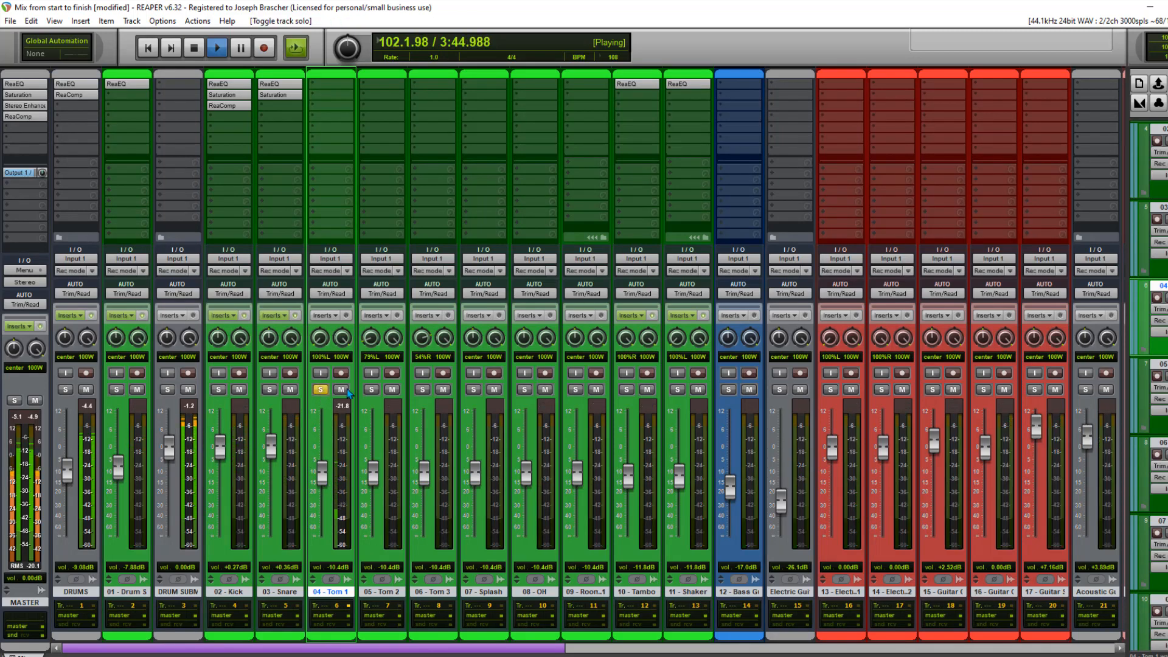
left_click(371, 391)
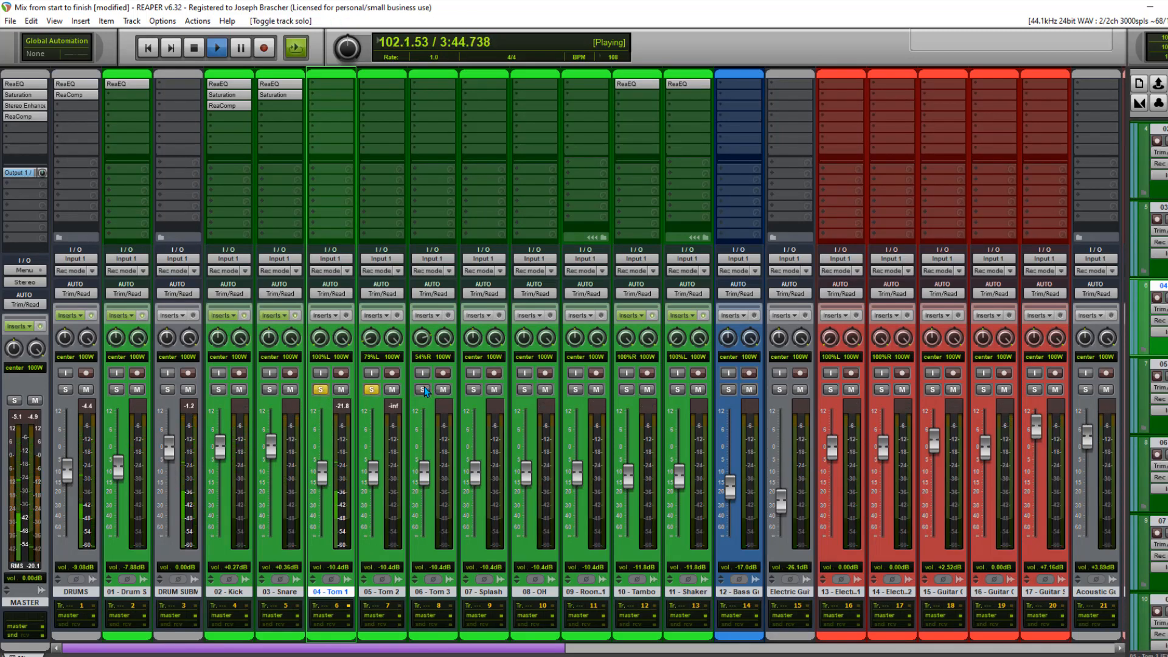
left_click(423, 391)
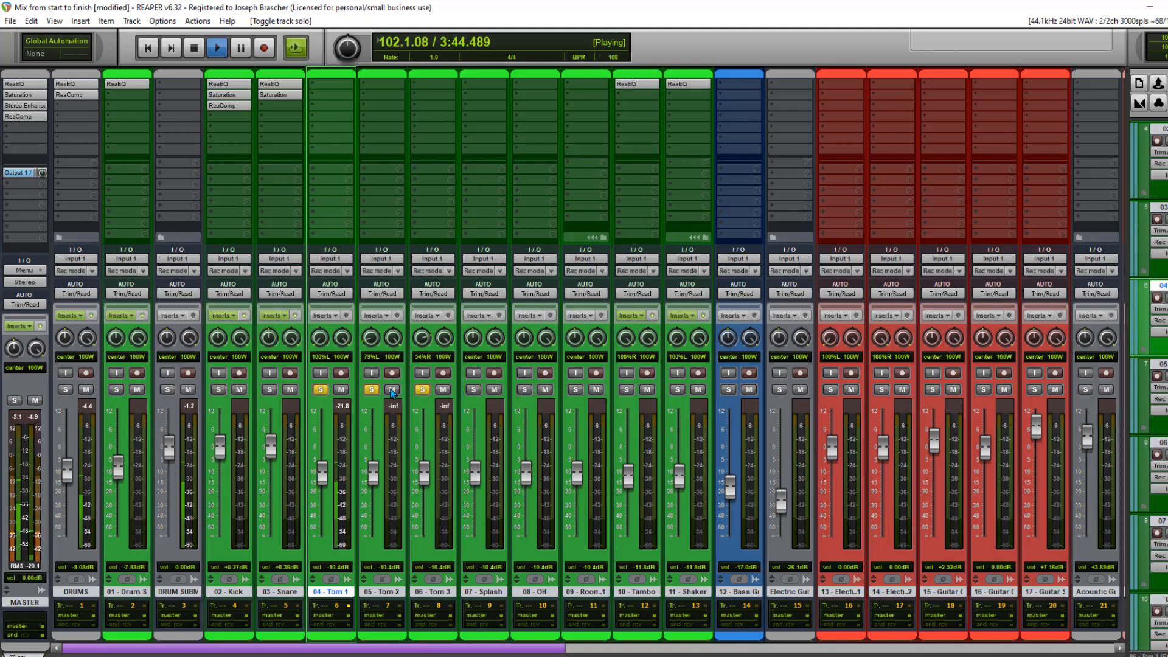
key("space")
- Select 04 Tom 1 and 05 Tom 2, unsolo the toms and listen to the fill in the full mix
double_click(341, 83)
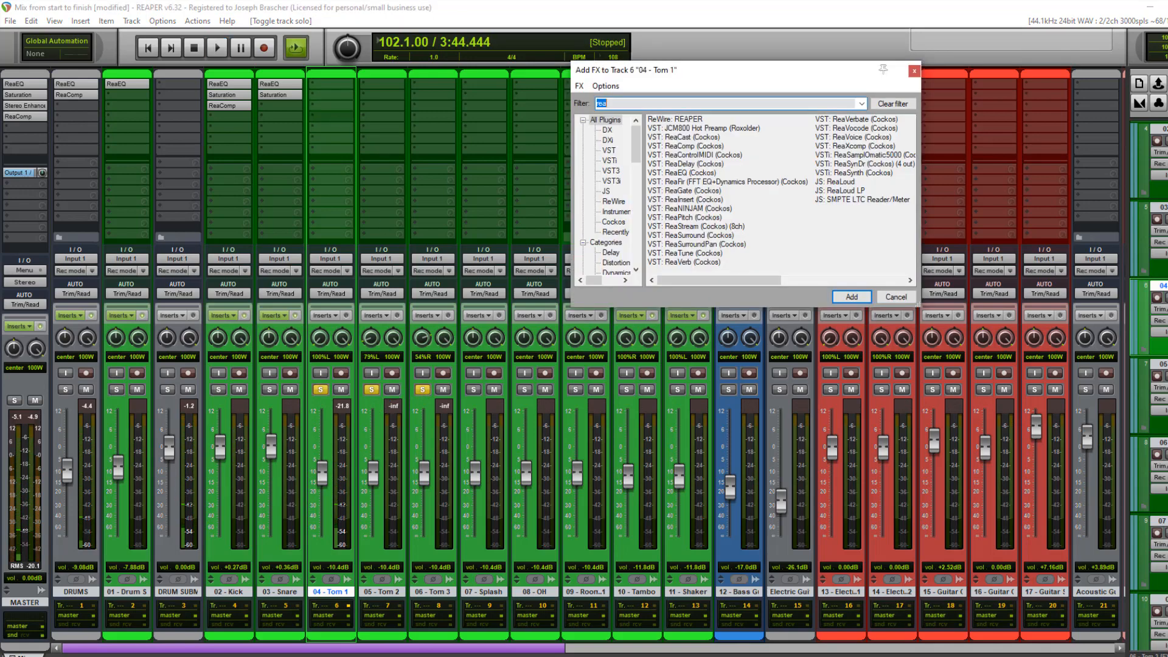
left_click(911, 72)
left_click(375, 404)
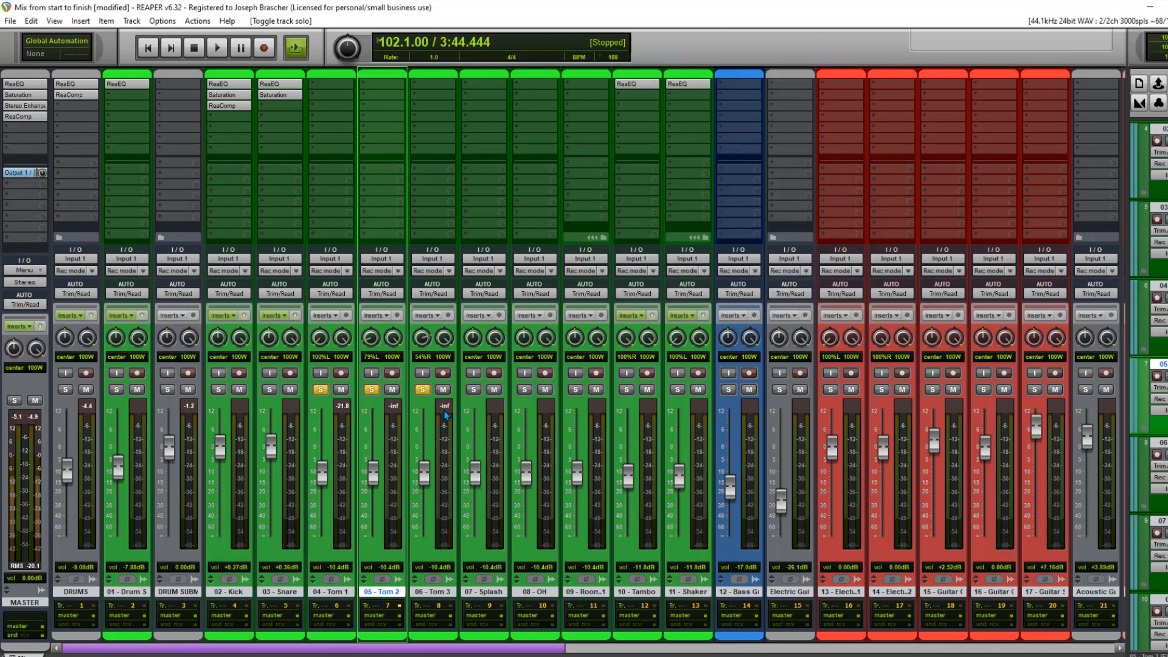
left_click(433, 404, "shift")
left_click(325, 403, "shift")
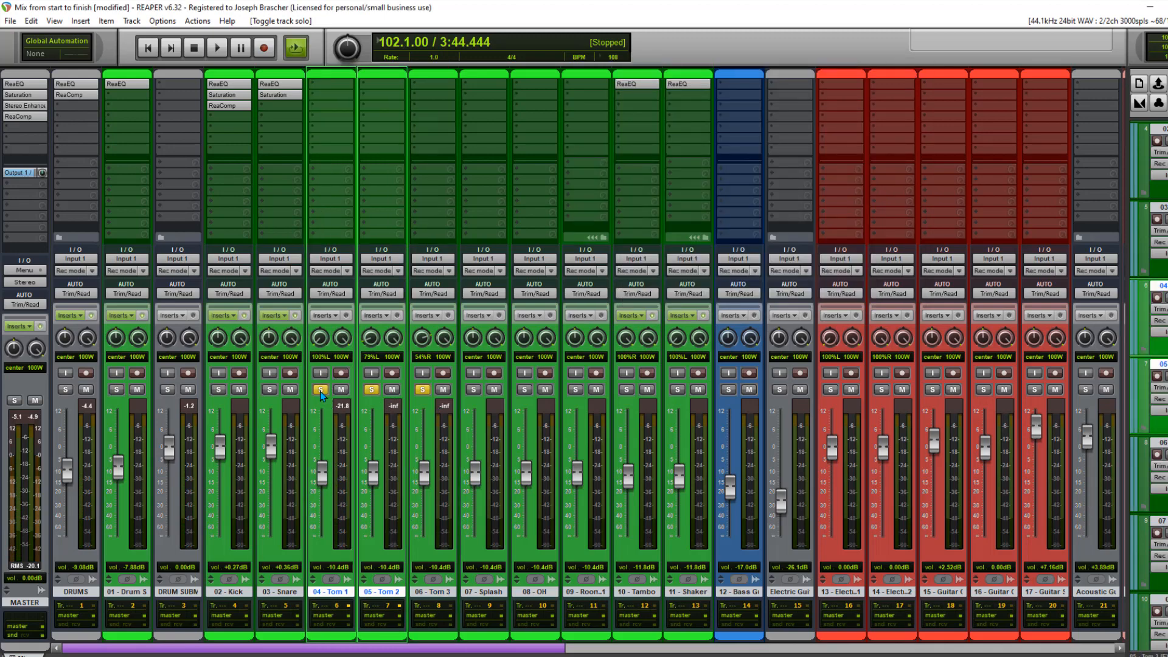
left_click(424, 388)
key("space")
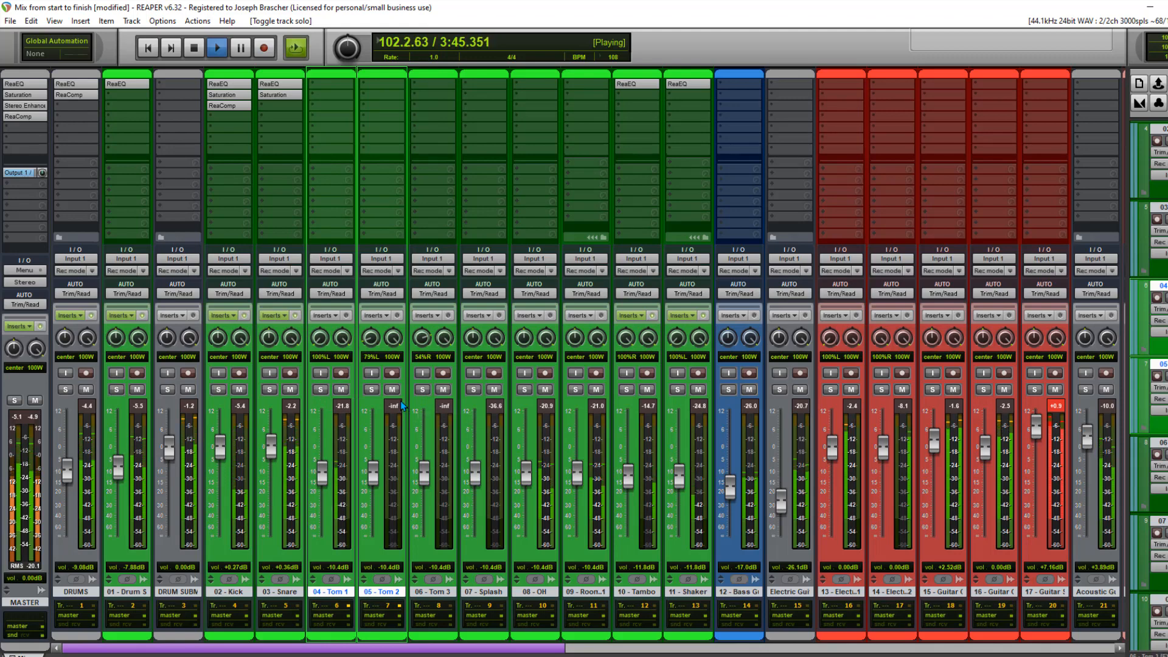
key("space")
- Add a ReaEQ effect to the 04 Tom 1 track and start playback
double_click(348, 93)
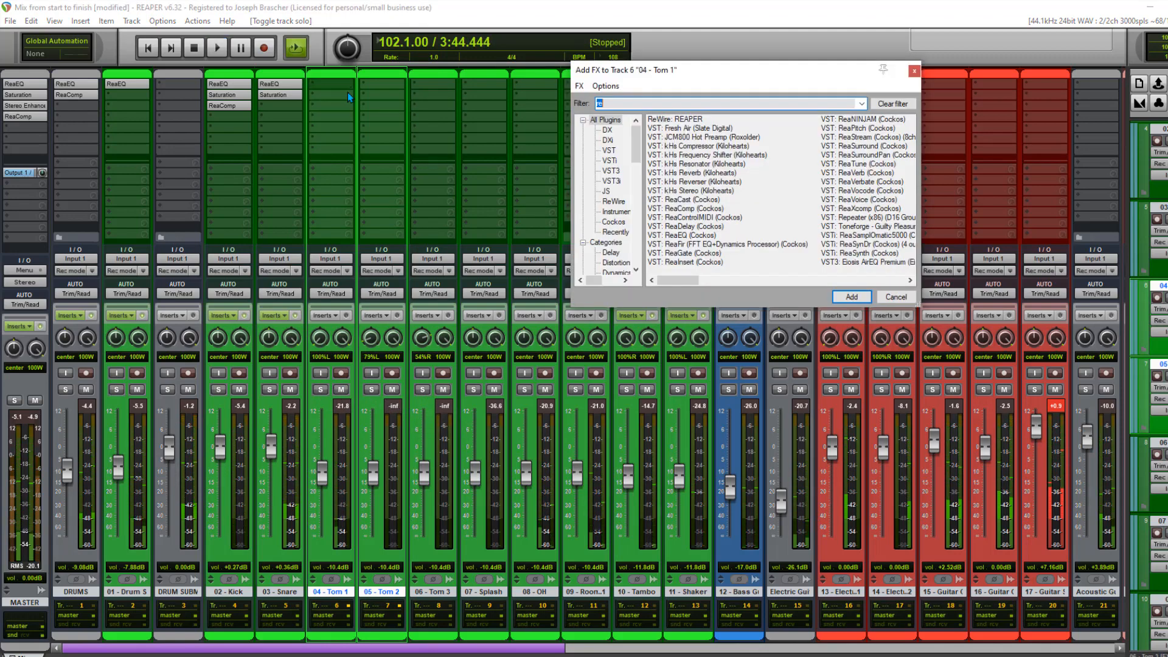
type("re")
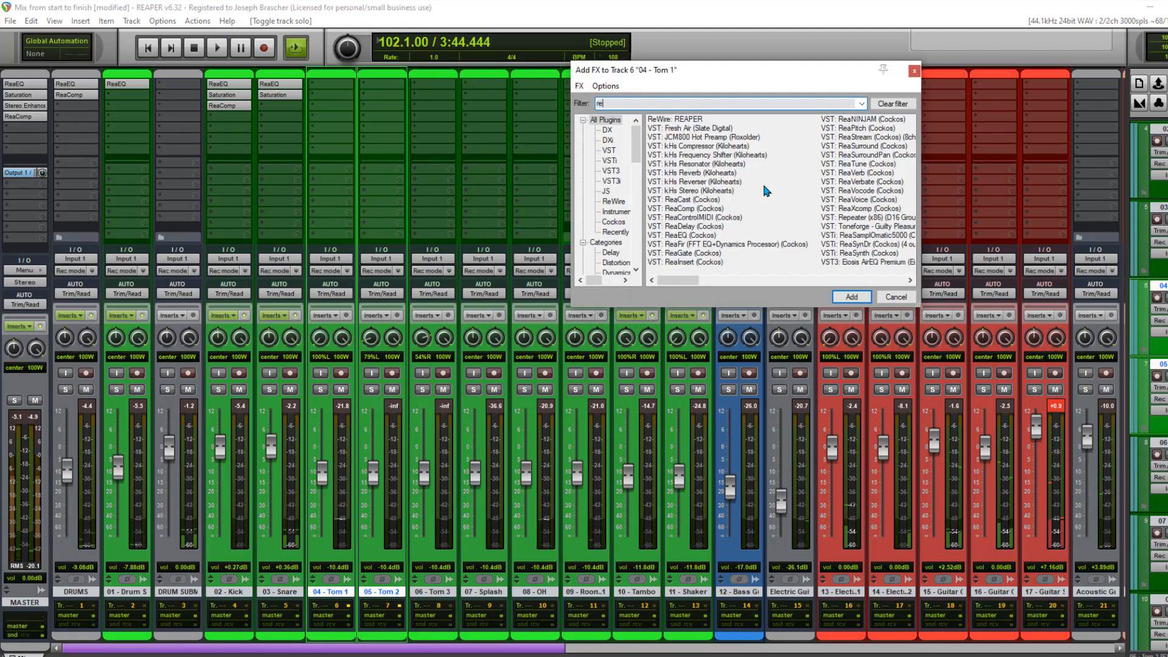
double_click(695, 236)
key("space")
- Cut 04 Tom 1's second EQ band slightly and add a band boosting 1932 Hz by 2.0 dB
mouse_move(115, 120)
left_mouse_down()
mouse_move(165, 104)
mouse_move(115, 114)
mouse_move(115, 128)
left_mouse_up()
key("space")
key("space")
double_click(205, 115)
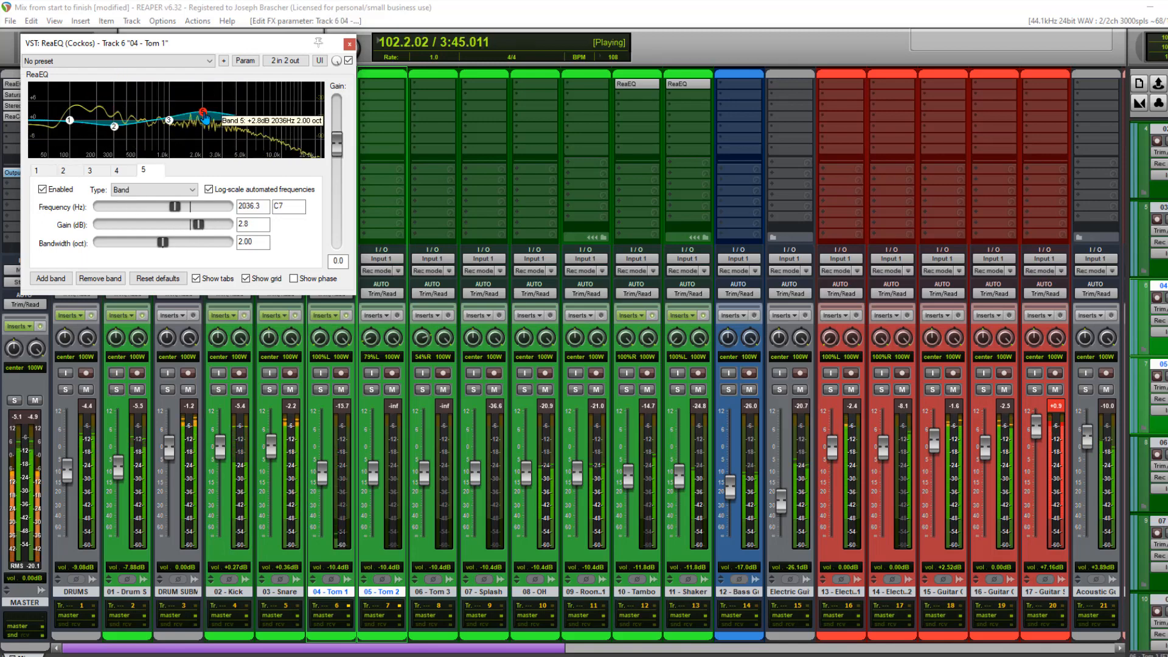
left_click_drag(204, 116, 202, 117)
key("space")
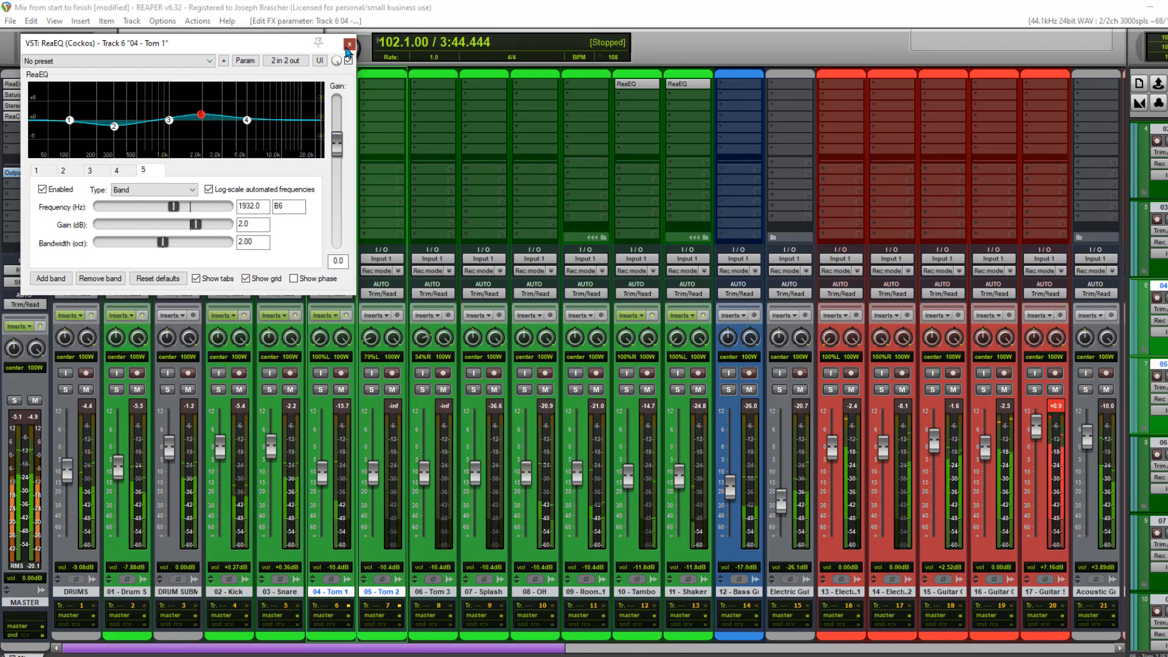
left_click(349, 45)
- Solo the 08 OH track, play the fill and add a ReaEQ effect to the track
left_click(525, 390)
key("space")
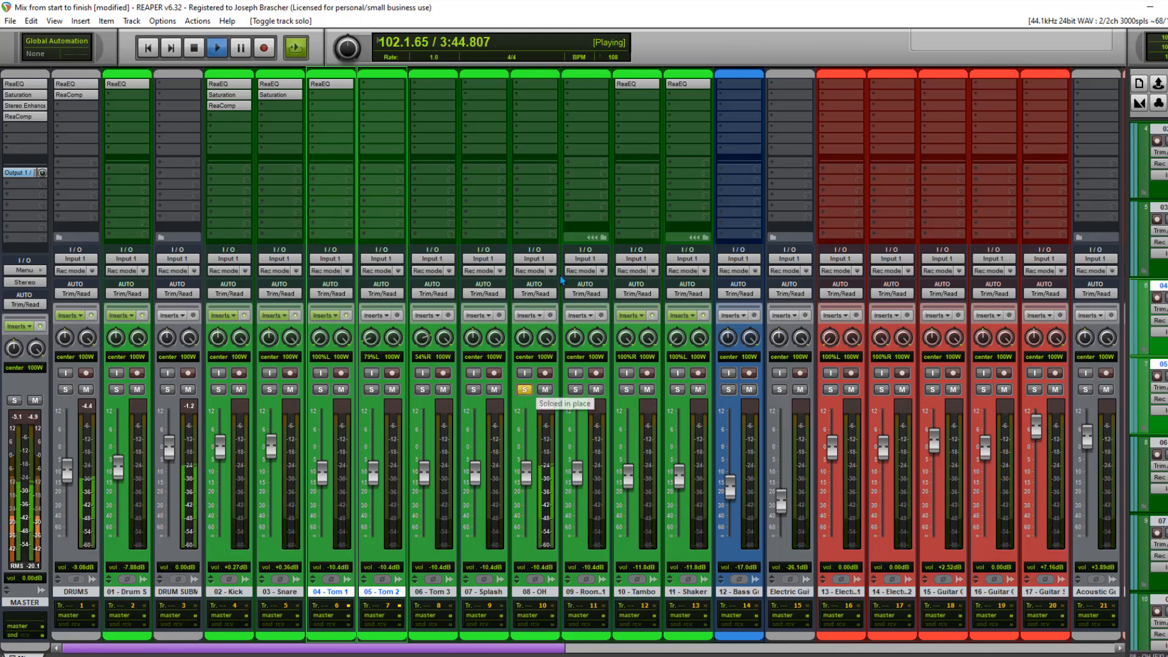
double_click(539, 86)
type("re")
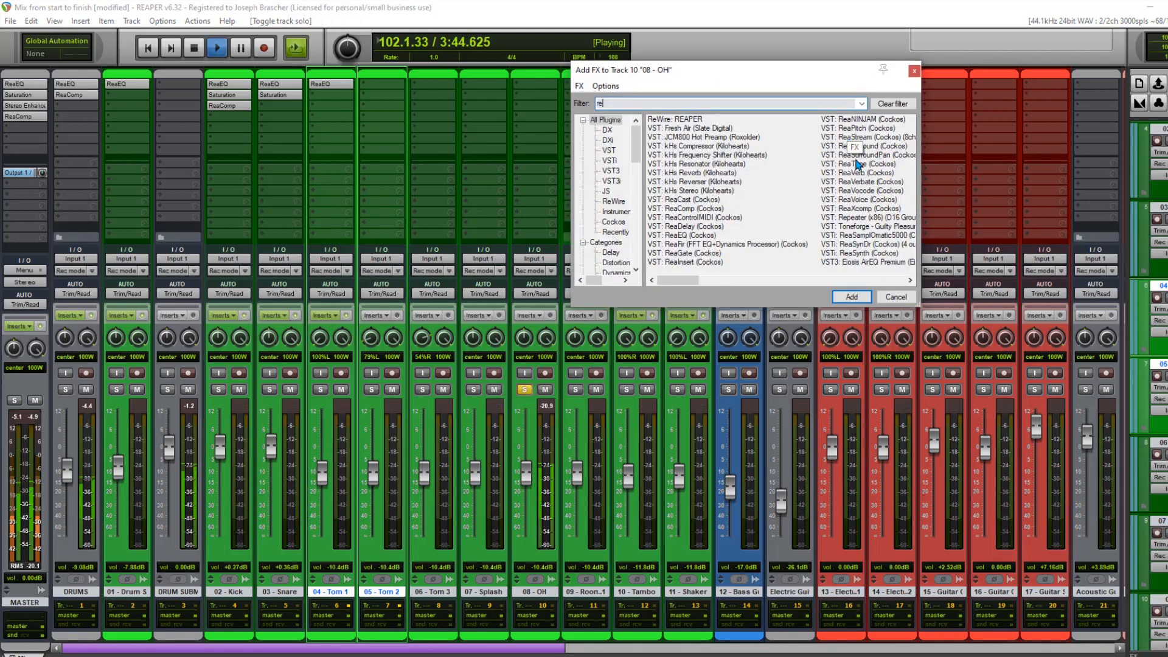
double_click(686, 236)
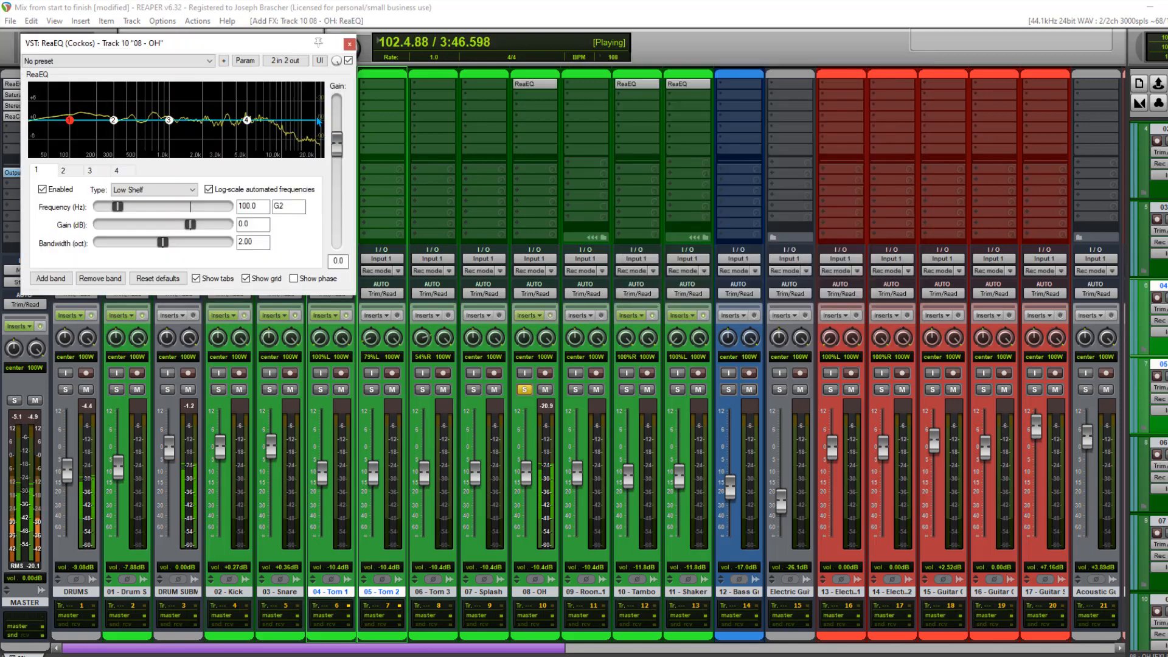
- Change the first EQ band on 08 OH from a low shelf to a high-pass filter
right_click(73, 119)
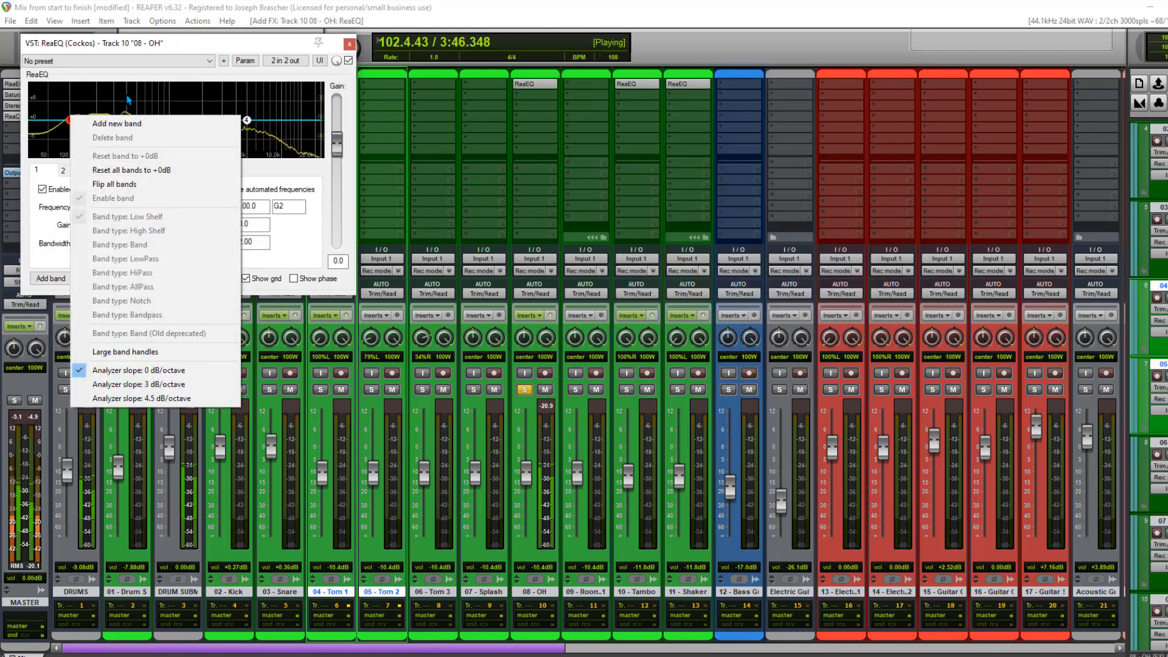
left_click(68, 120)
right_click(69, 120)
left_click(107, 275)
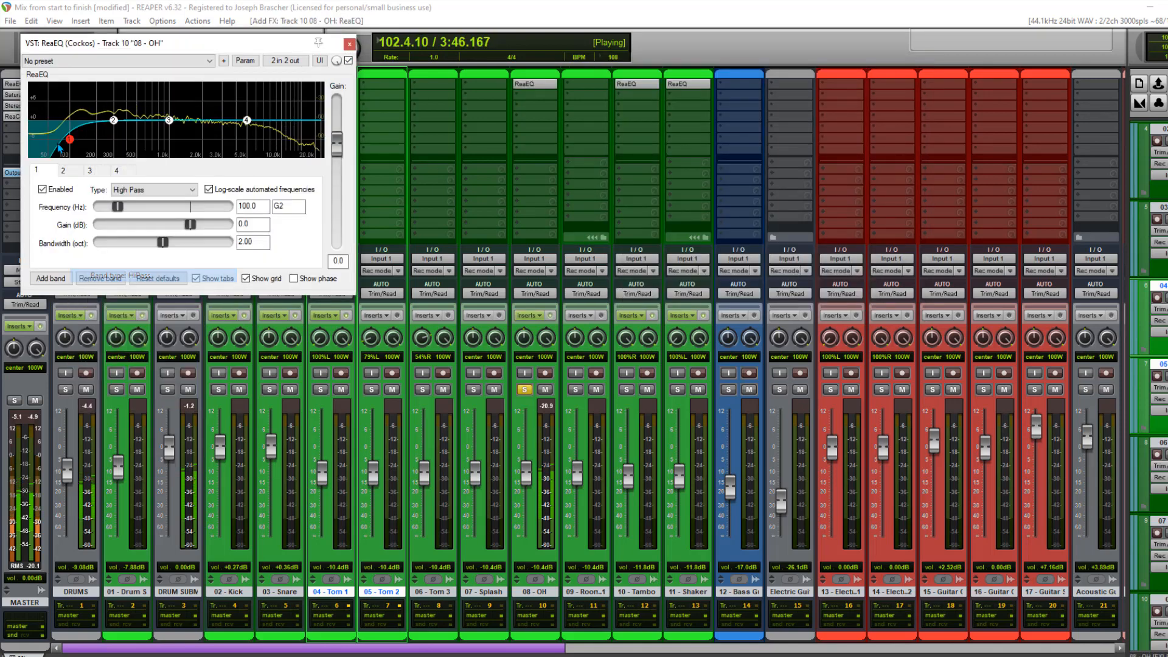
- Lower the high-pass frequency on 08 OH, add a band boosting 1627.7 Hz by 1.6 dB, and stop playback
left_click_drag(68, 139, 62, 140)
double_click(183, 118)
left_click_drag(185, 121, 194, 117)
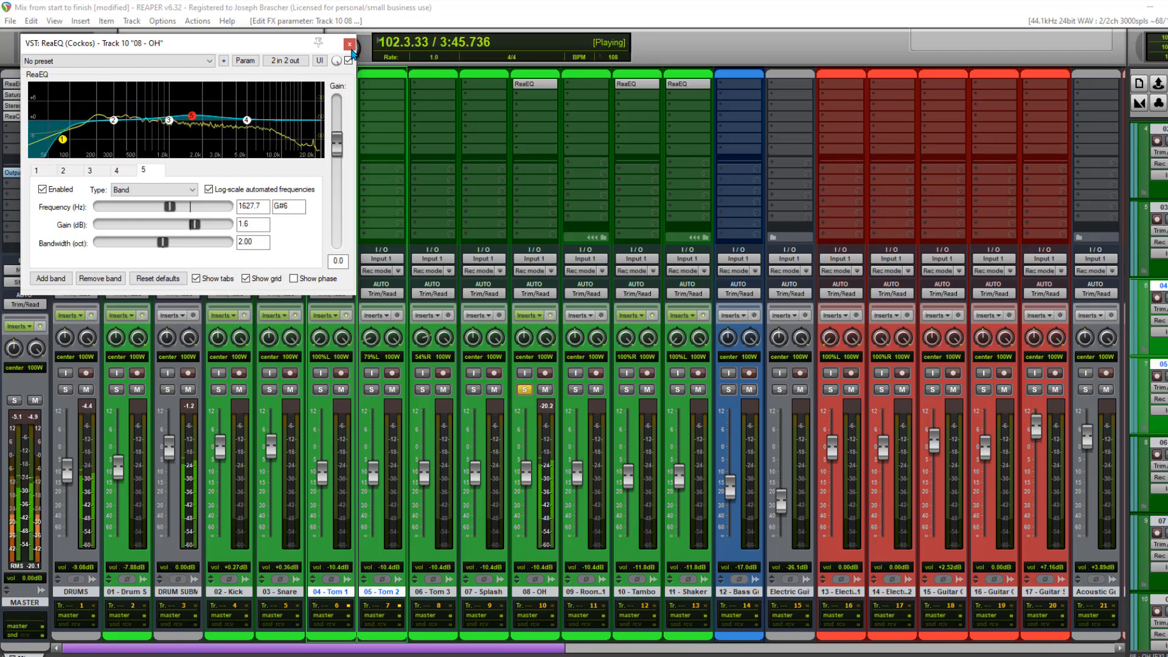
left_click(540, 83)
key("space")
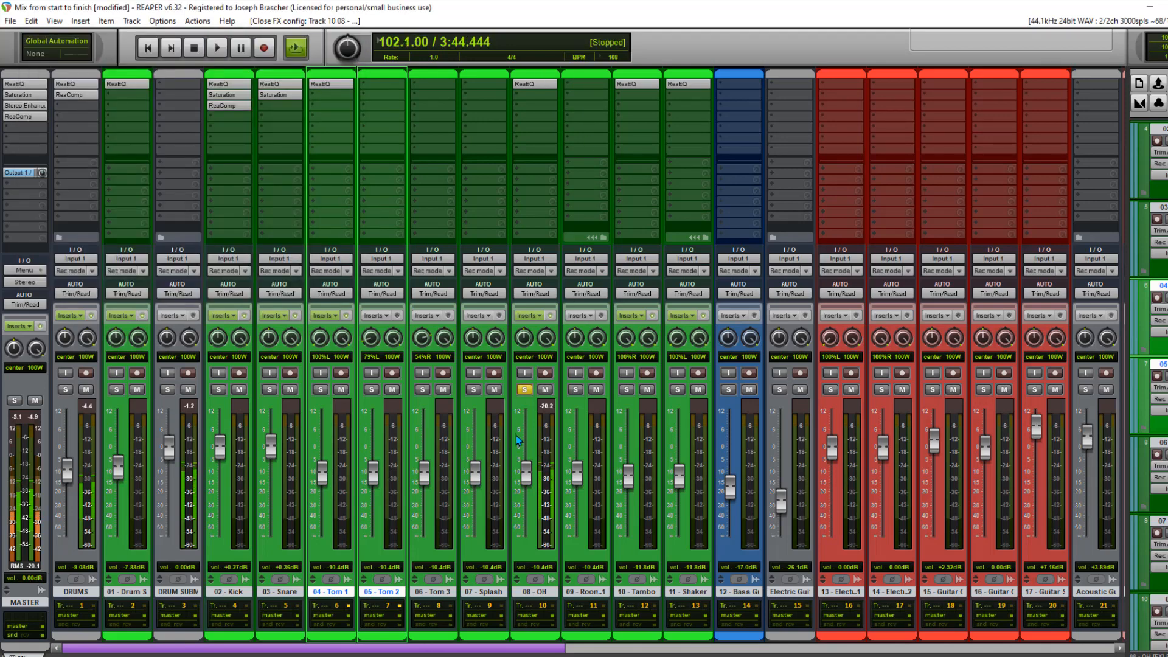
- Unsolo the 08 OH track and play the fill within the full mix
left_click(525, 390)
key("space")
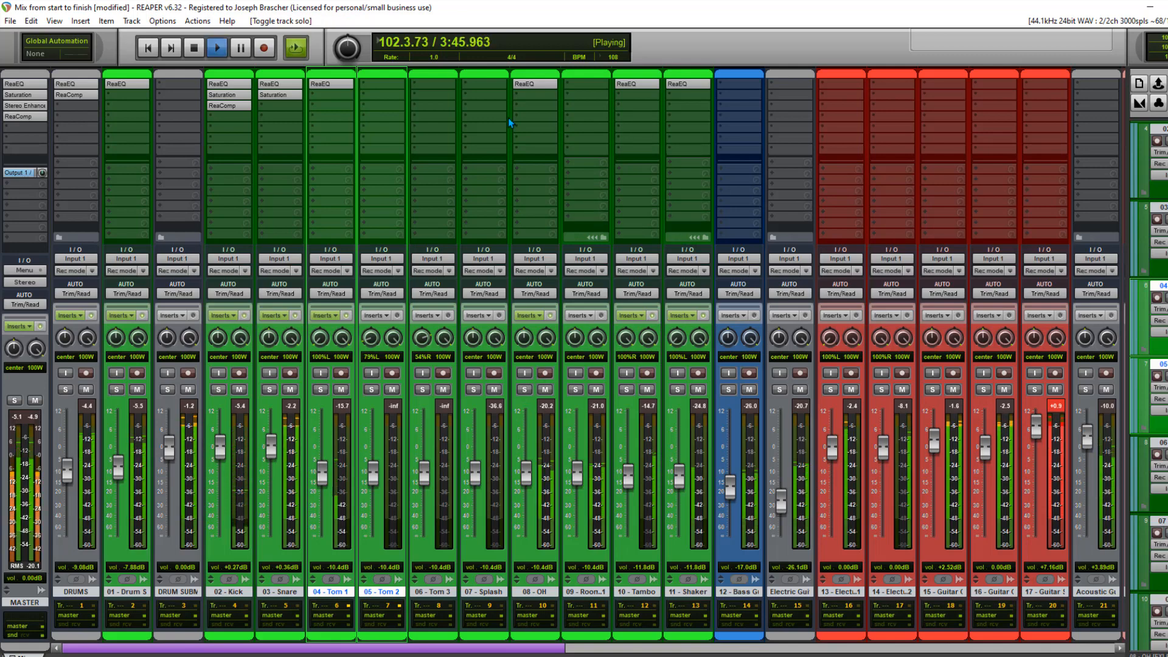
key("space")
key("space")
key("space")
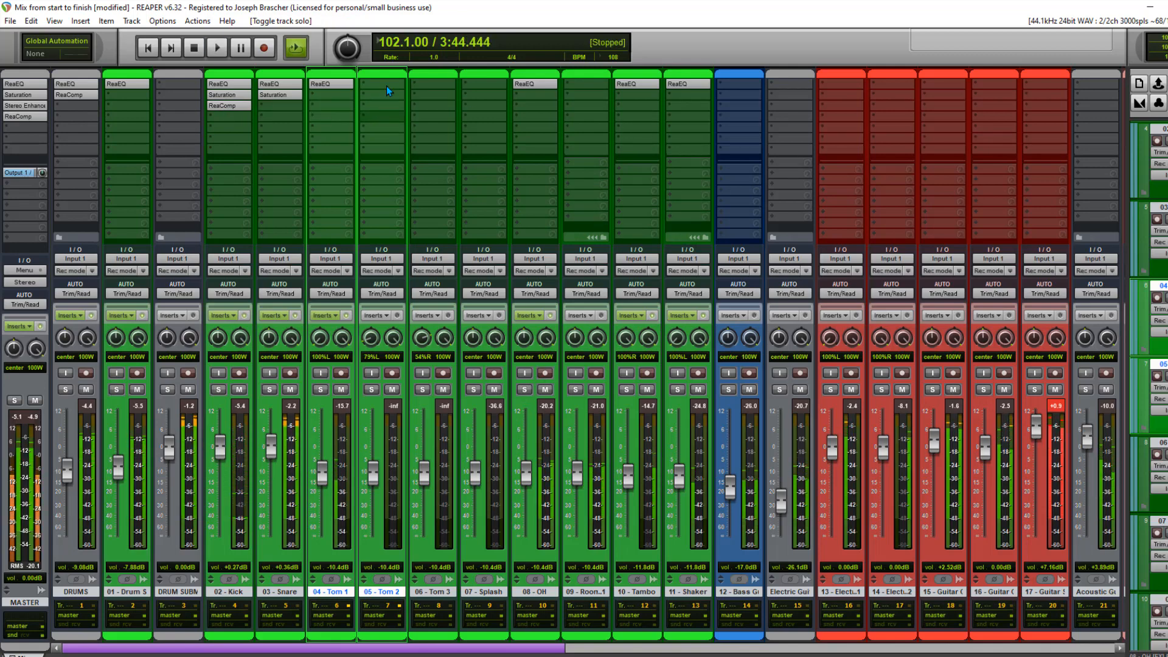
- Extend the start of the time selection back to 85.3.00 in the arrangement and return to the mixer
left_click(54, 21)
left_click(61, 68)
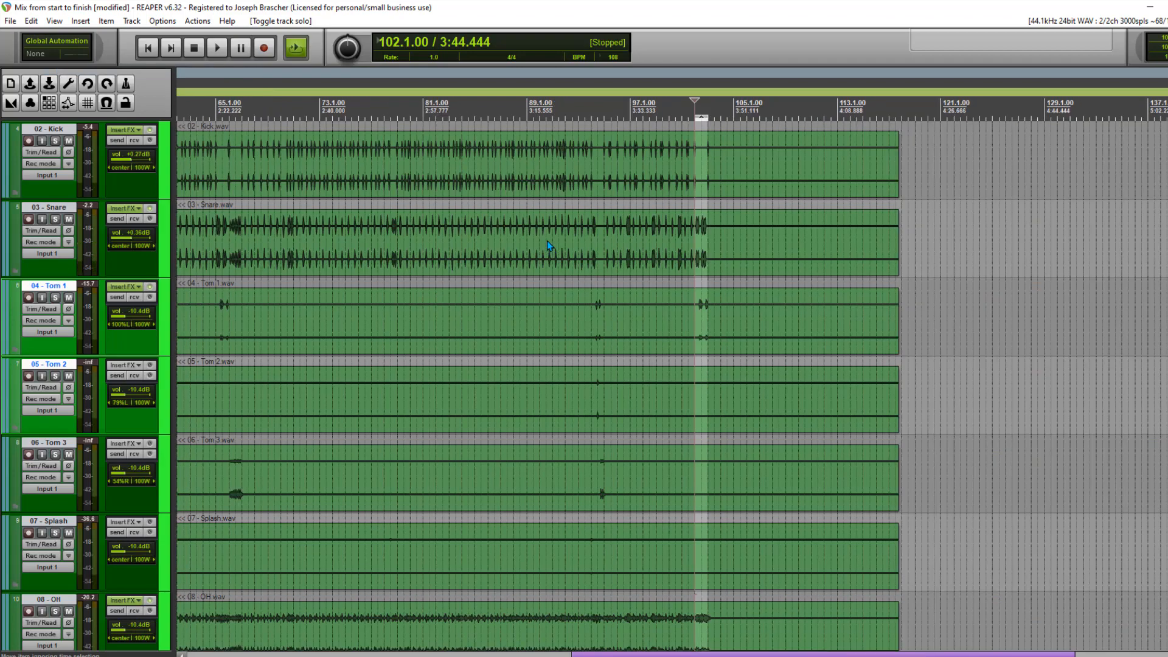
left_click_drag(693, 202, 481, 206)
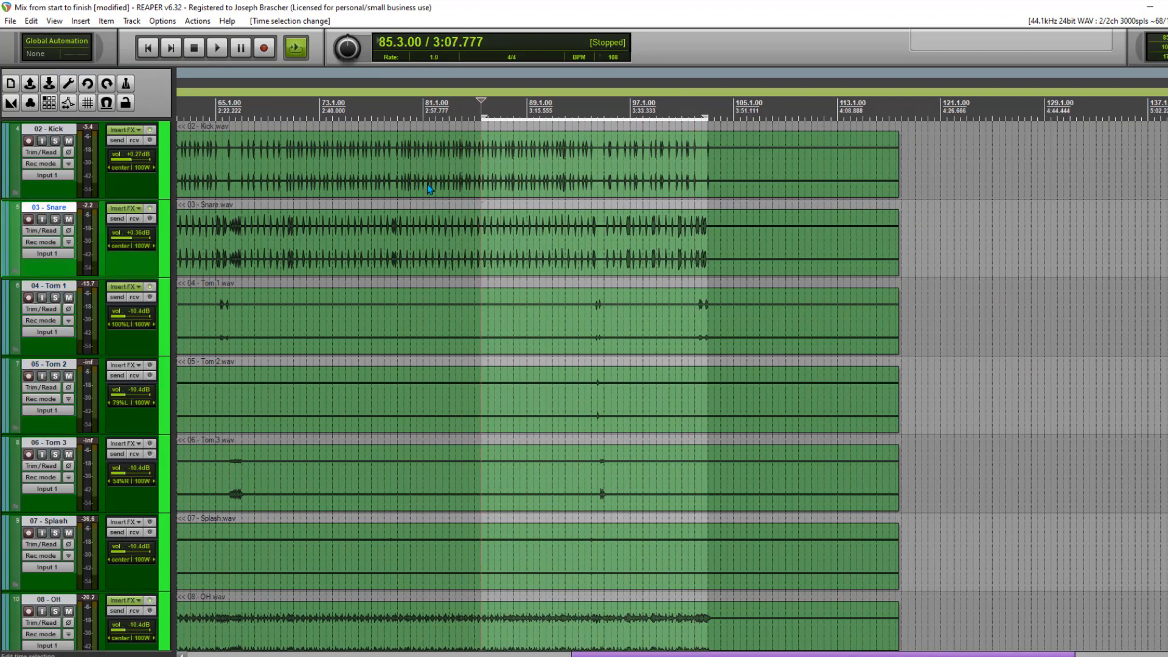
left_click(50, 22)
left_click(66, 68)
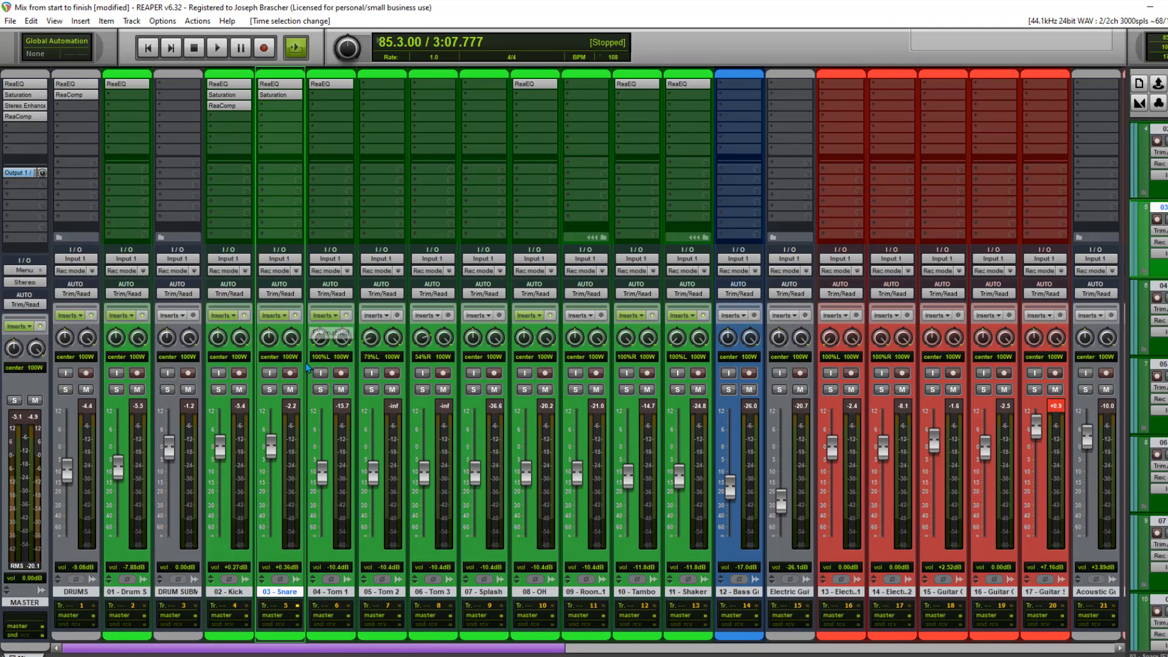
- Audition the 01 drum track soloed over the selected section, and unsolo it
left_click(116, 390)
key("space")
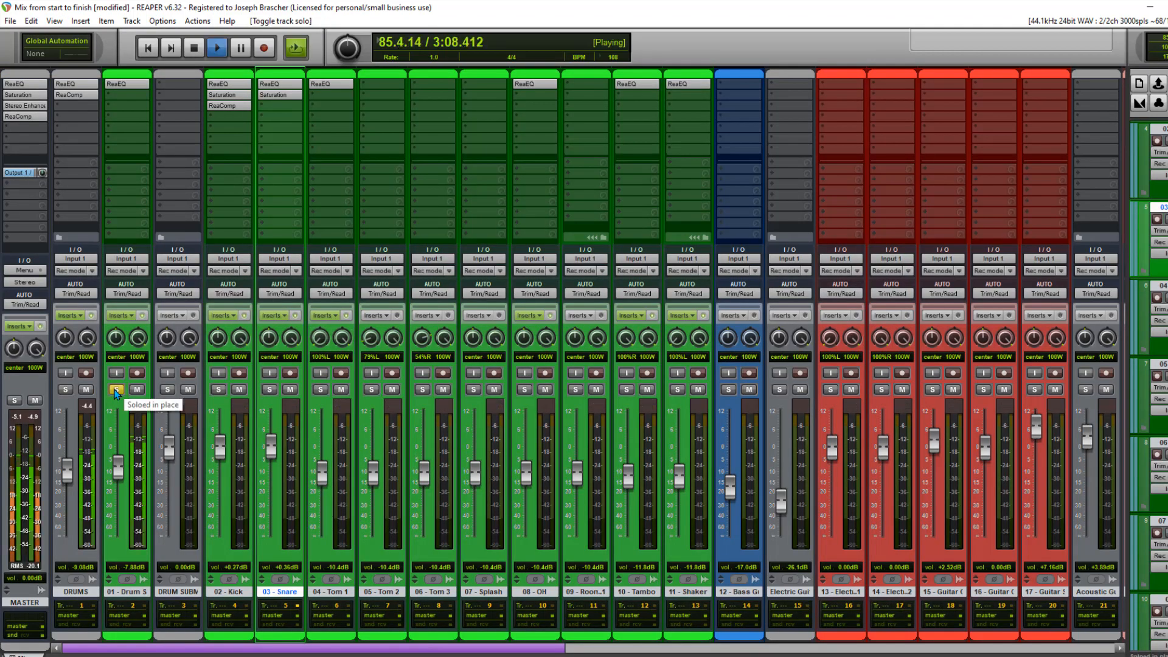
key("space")
left_click(117, 390)
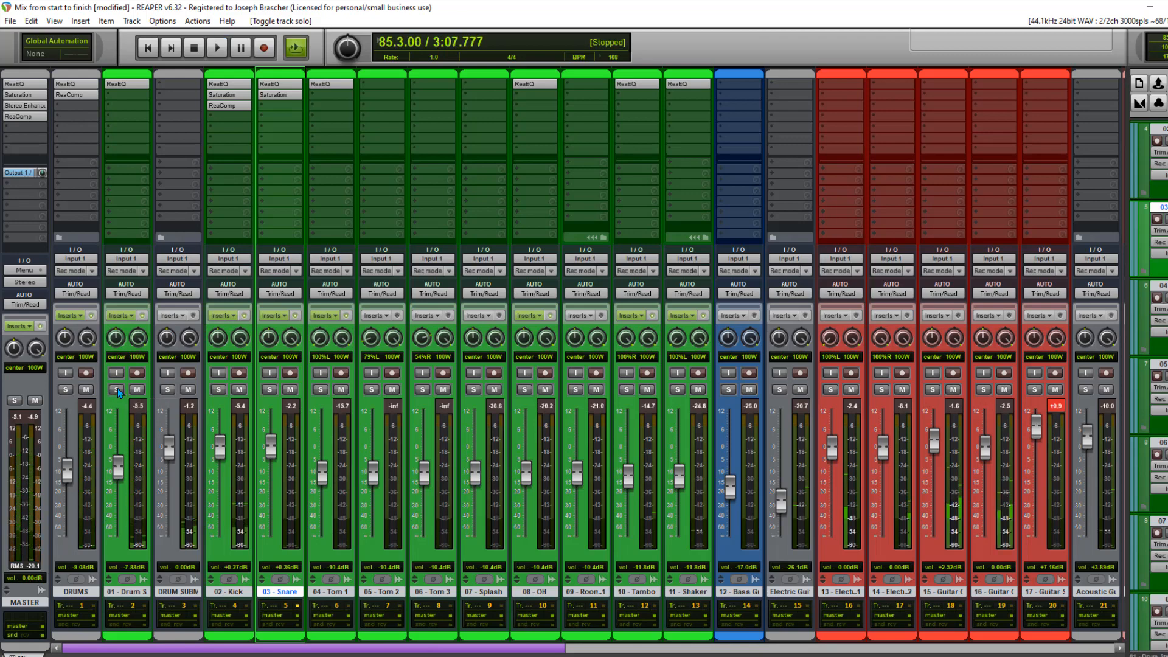
- Solo the drum submix folder and listen to the selected section
left_click(168, 390)
key("space")
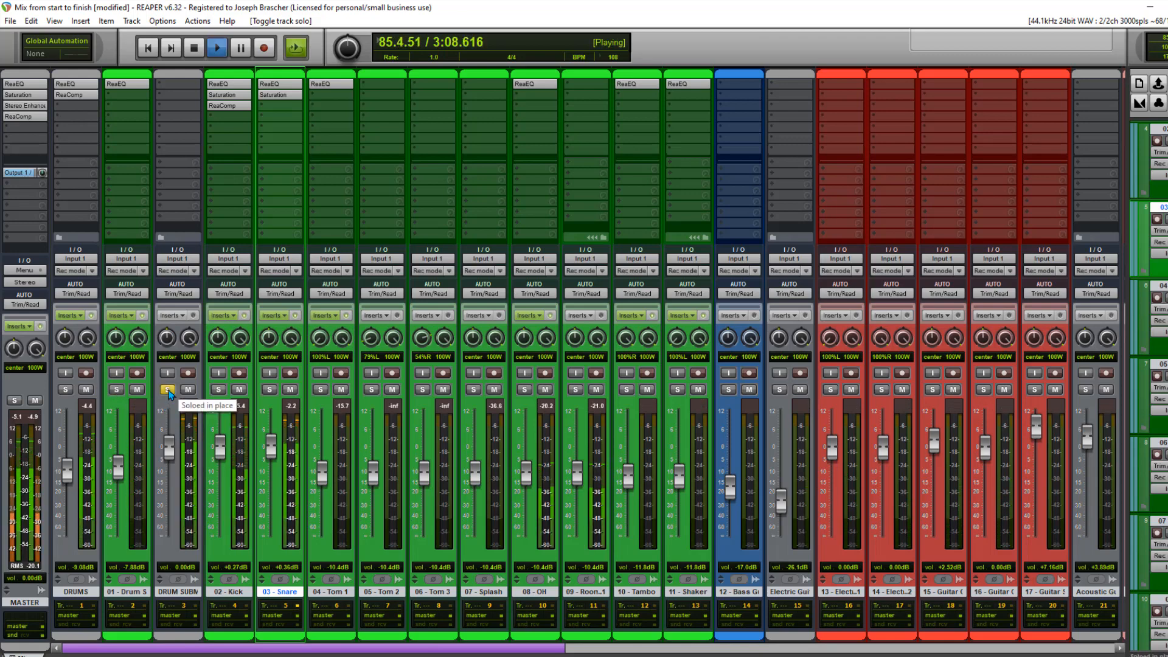
key("space")
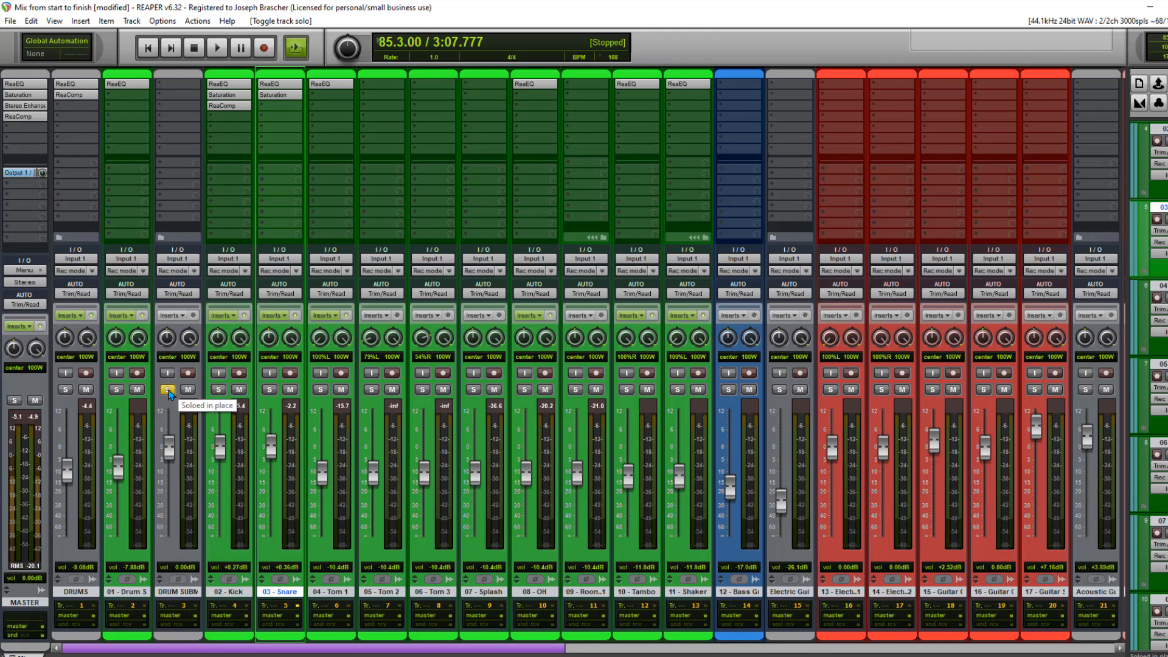
key("space")
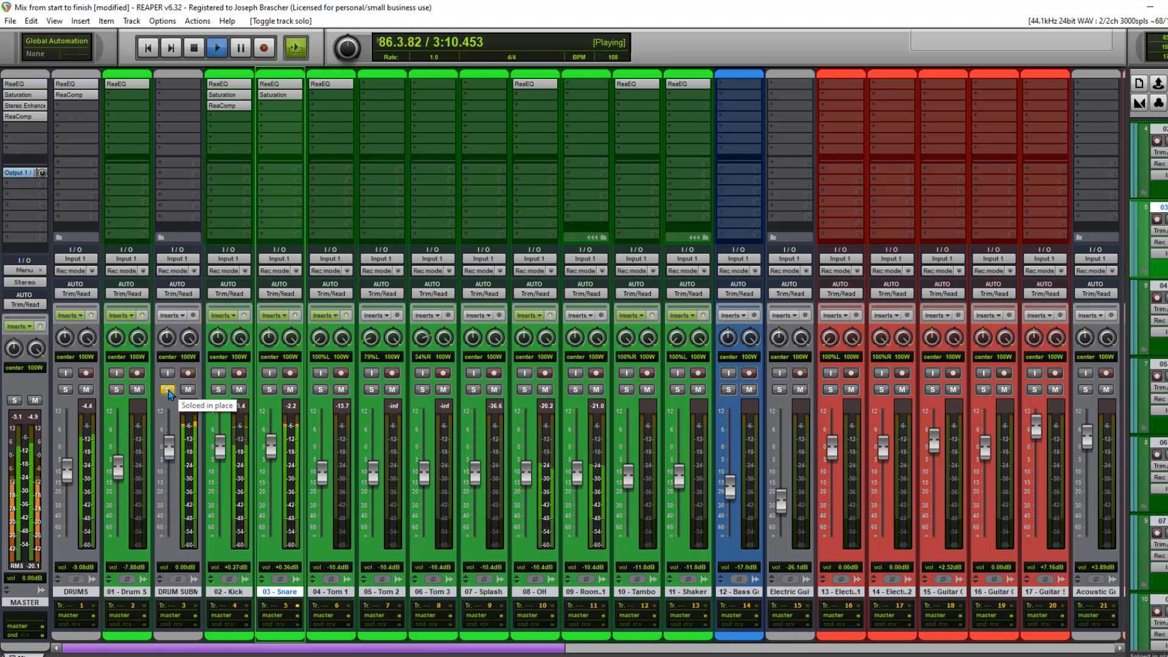
key("space")
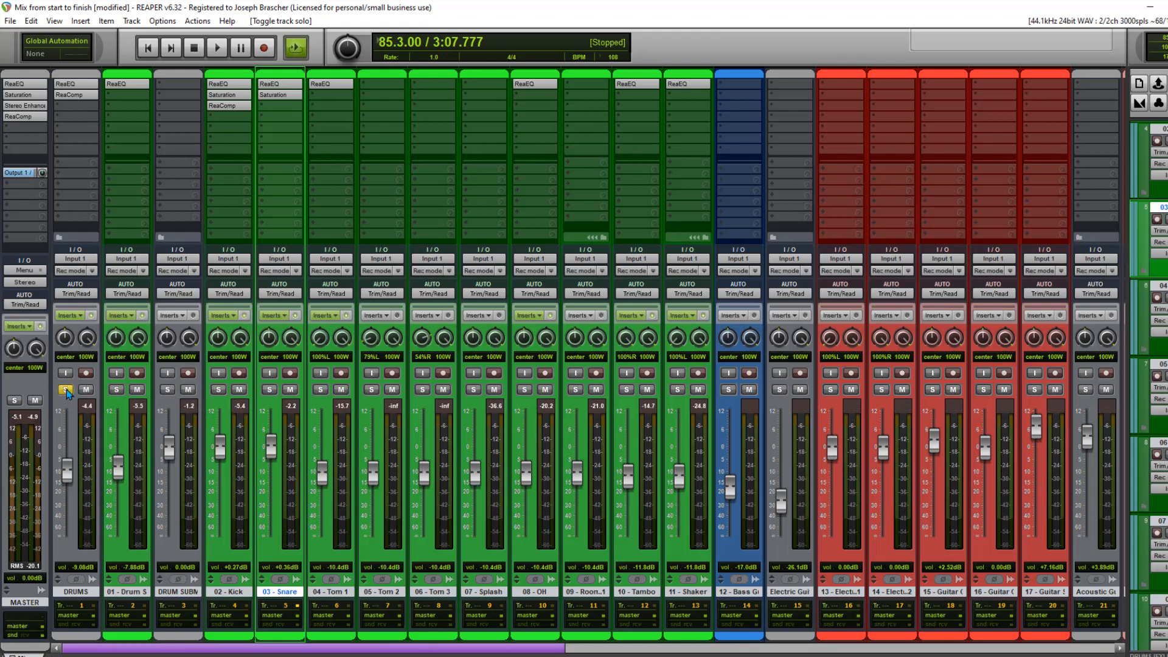
- Solo the DRUMS folder and add a ReaEQ band cutting 141.7 Hz by 4.3 dB with a 0.29-octave bandwidth
key("space")
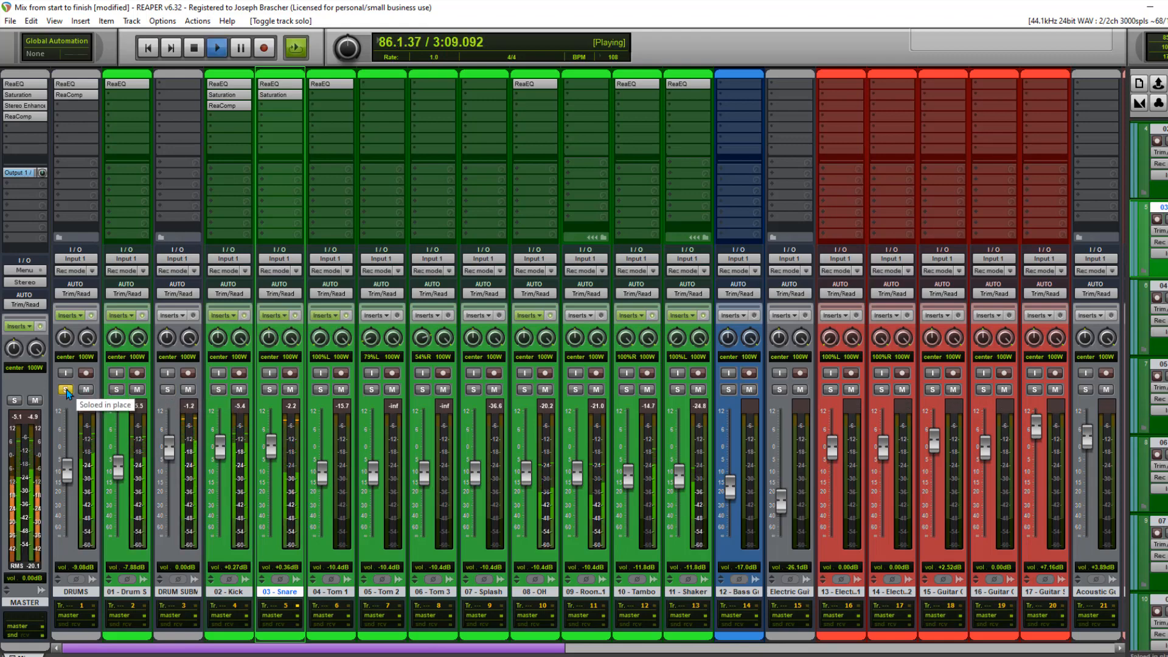
key("space")
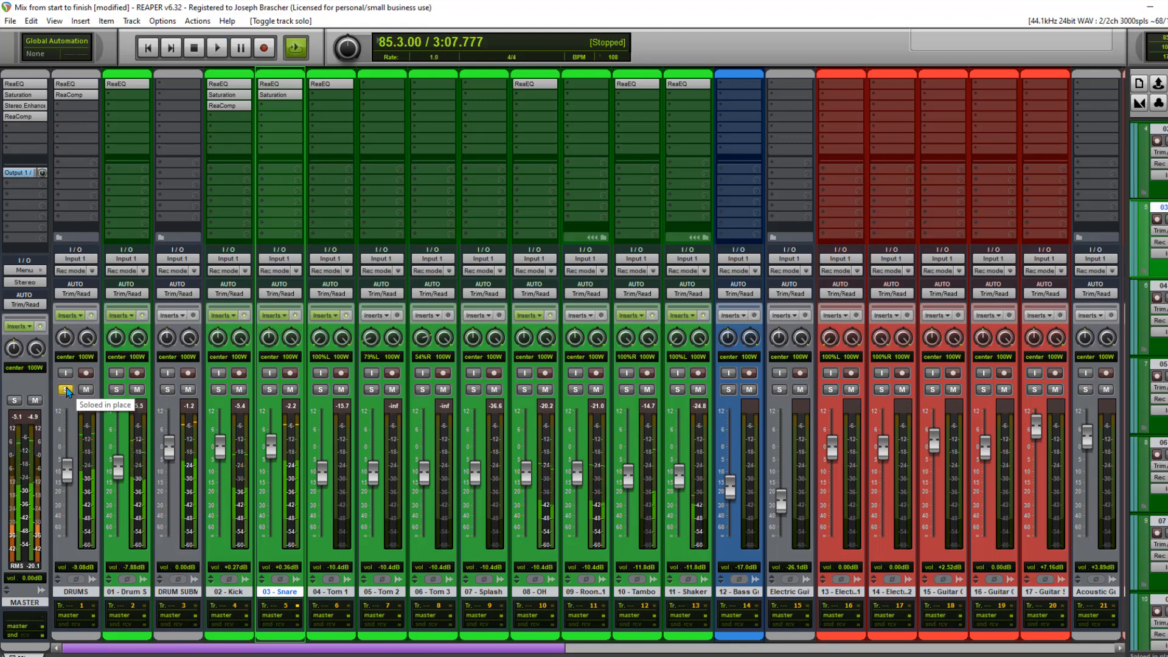
left_click(63, 81)
key("space")
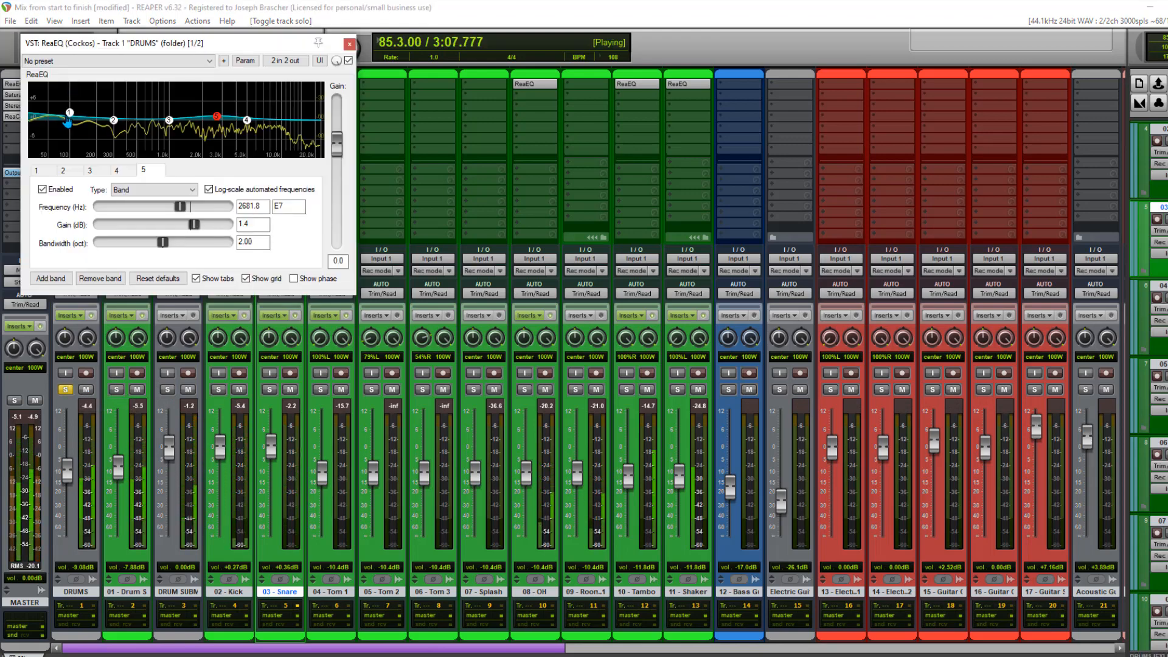
double_click(79, 113)
left_click_drag(80, 113, 84, 71)
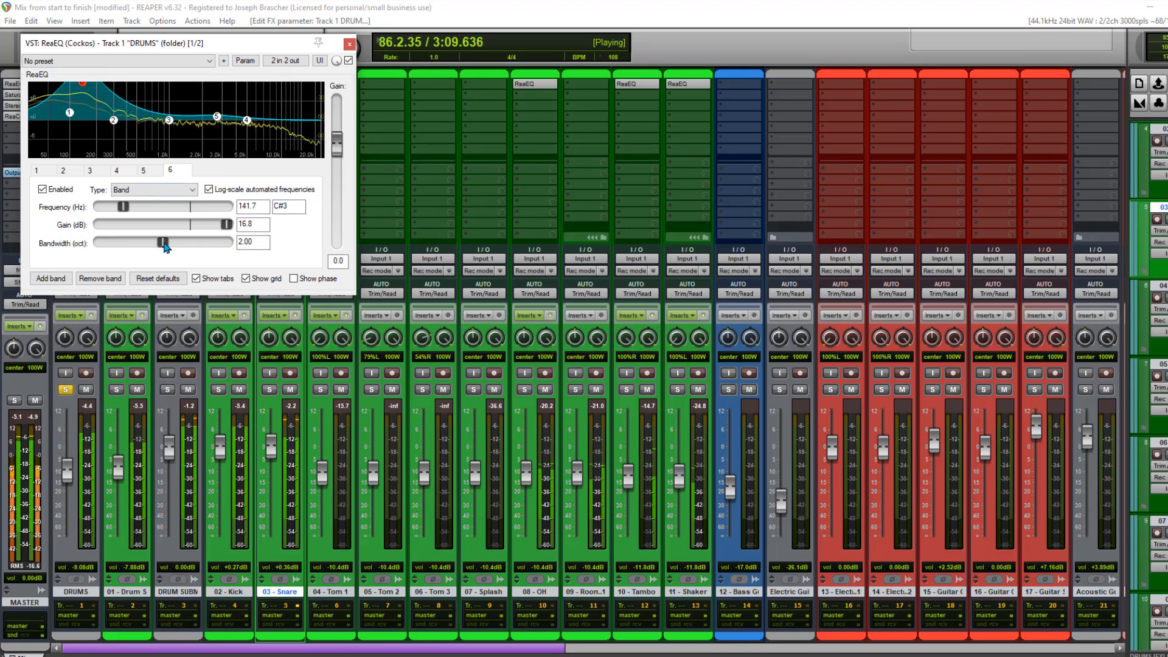
left_click_drag(163, 243, 114, 247)
left_click_drag(226, 224, 178, 230)
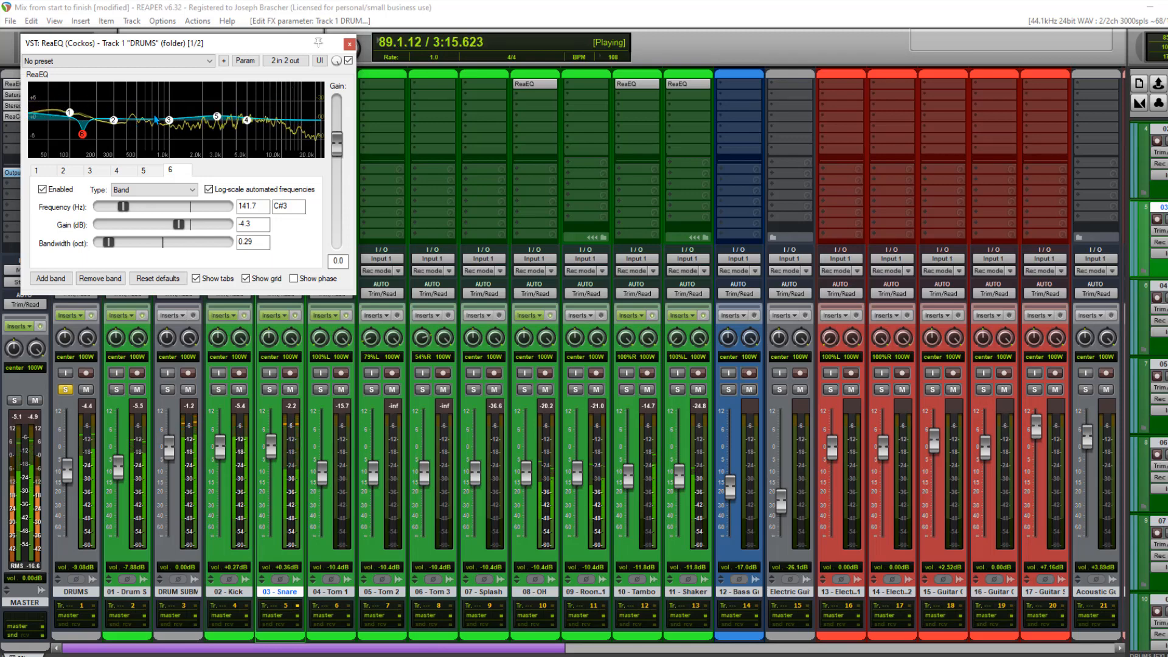
left_click(350, 45)
key("space")
- Save the project
left_click(12, 22)
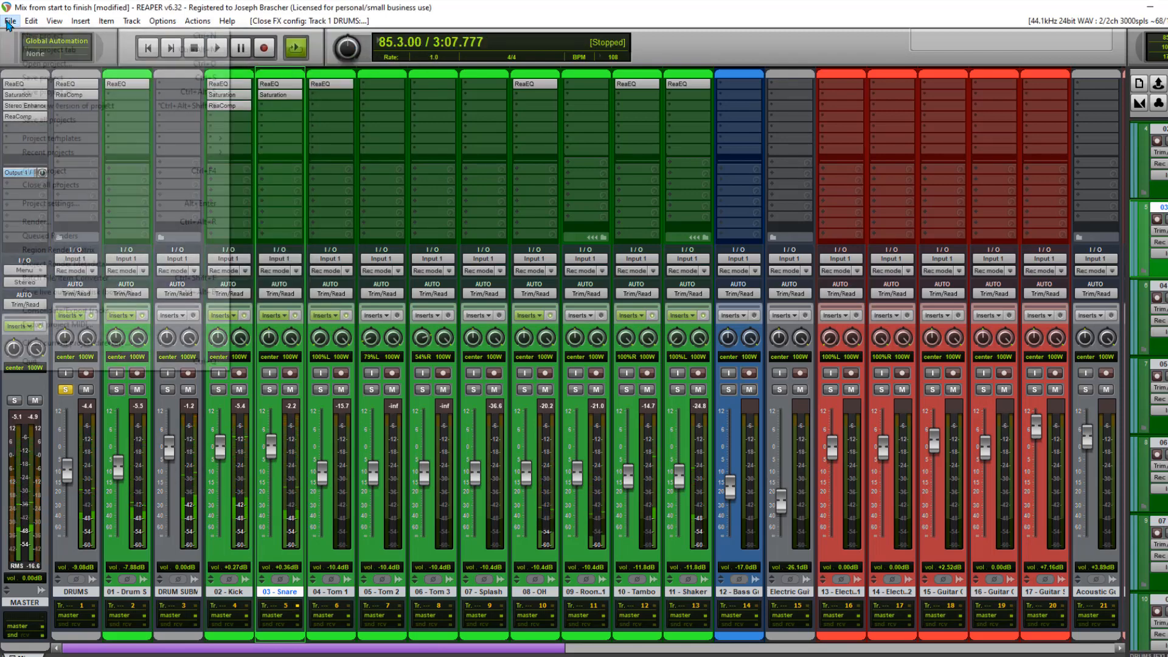
left_click(61, 78)
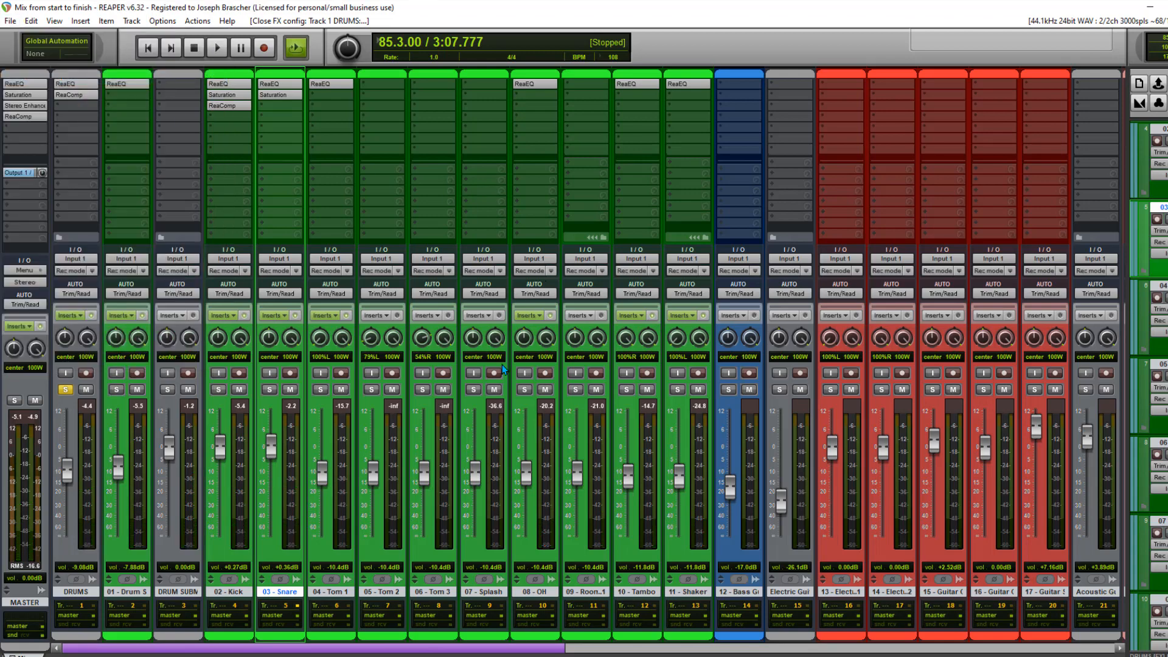
scroll(501, 395, "right", 2)
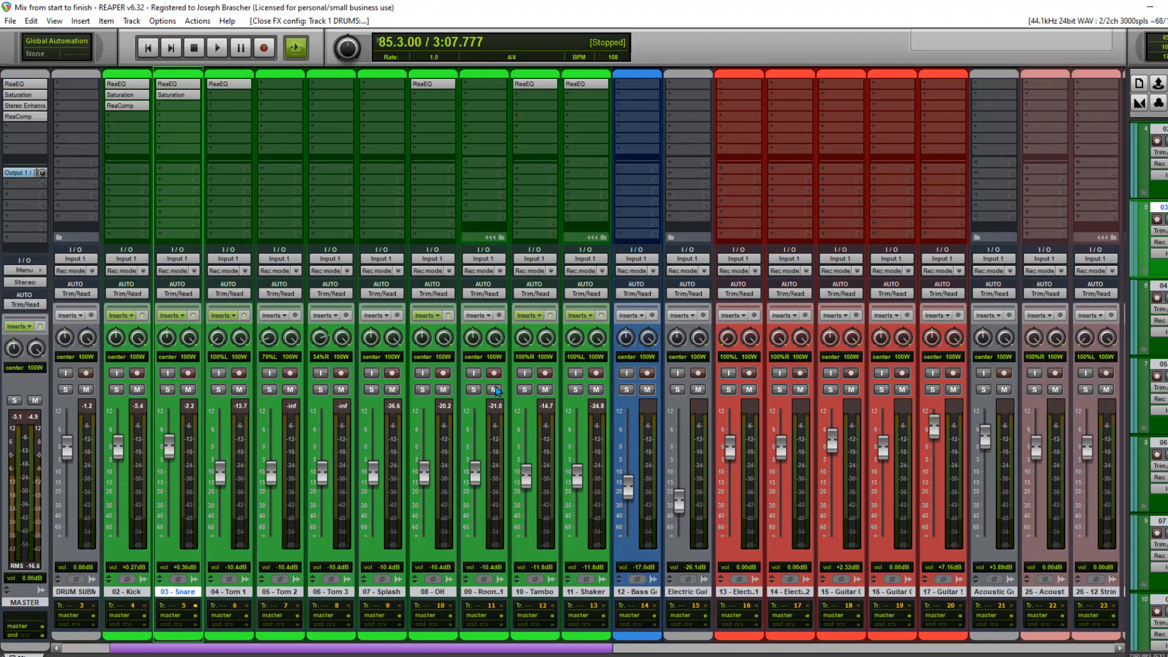
scroll(496, 392, "left", 2)
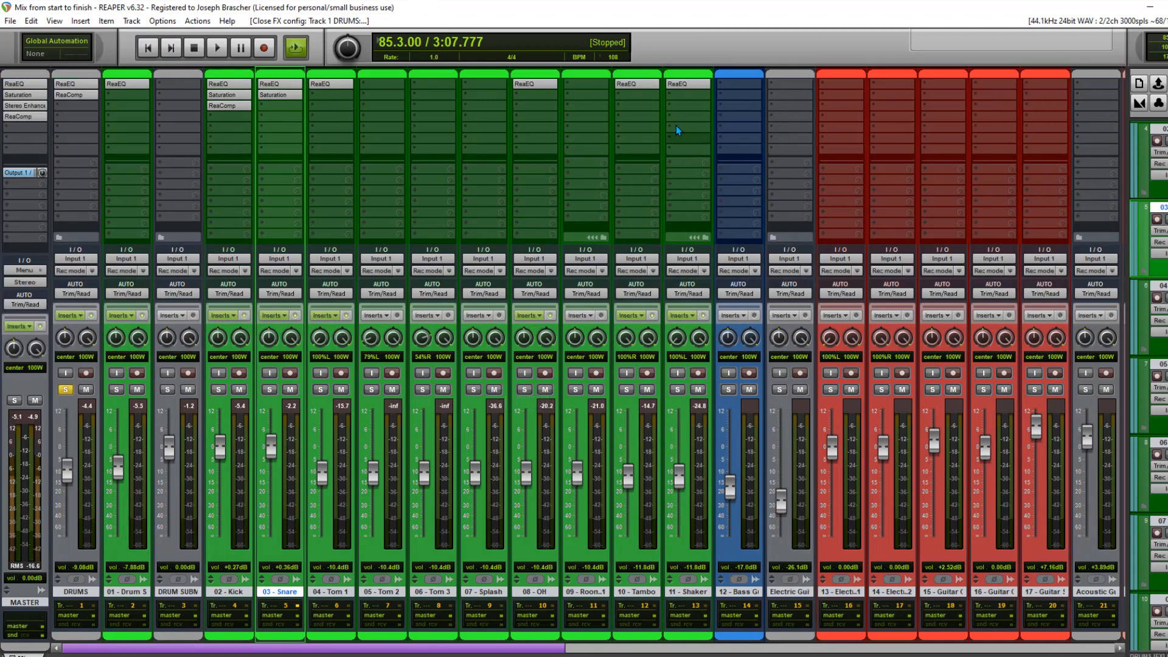
- With DRUMS unsoloed, lower guitar tracks 13 to 17 together by about 3 dB and raise the electric guitar folder to -21.9 dB
left_click(65, 389)
key("space")
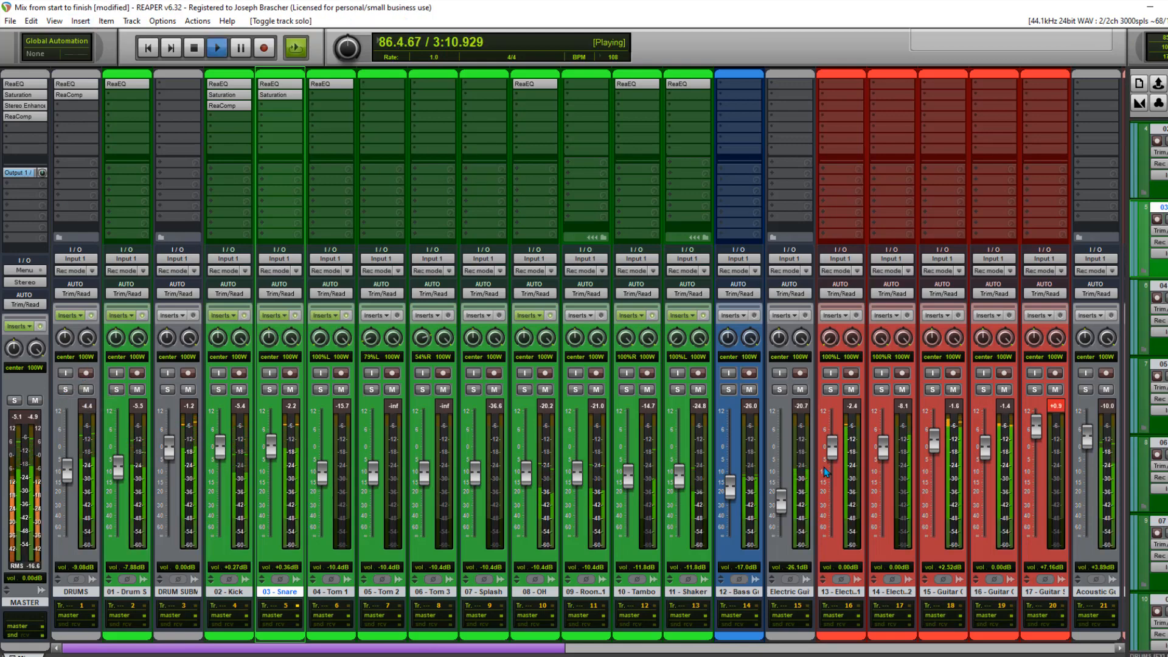
left_click(834, 505)
left_click(1055, 529, "shift")
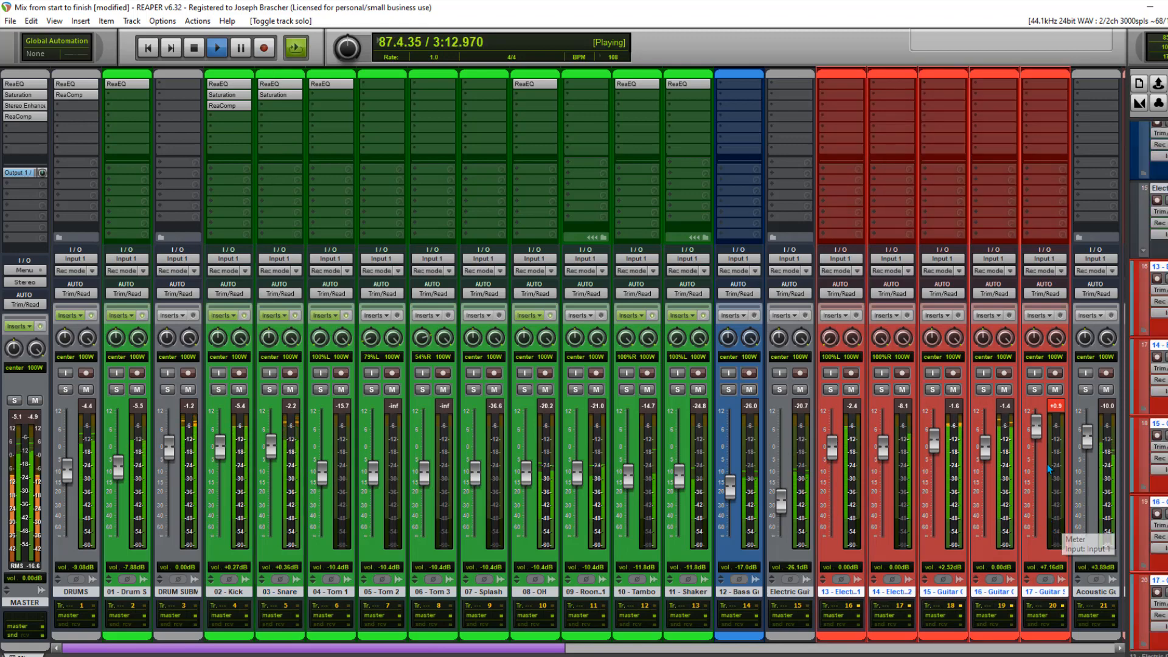
left_click_drag(1035, 426, 1035, 435)
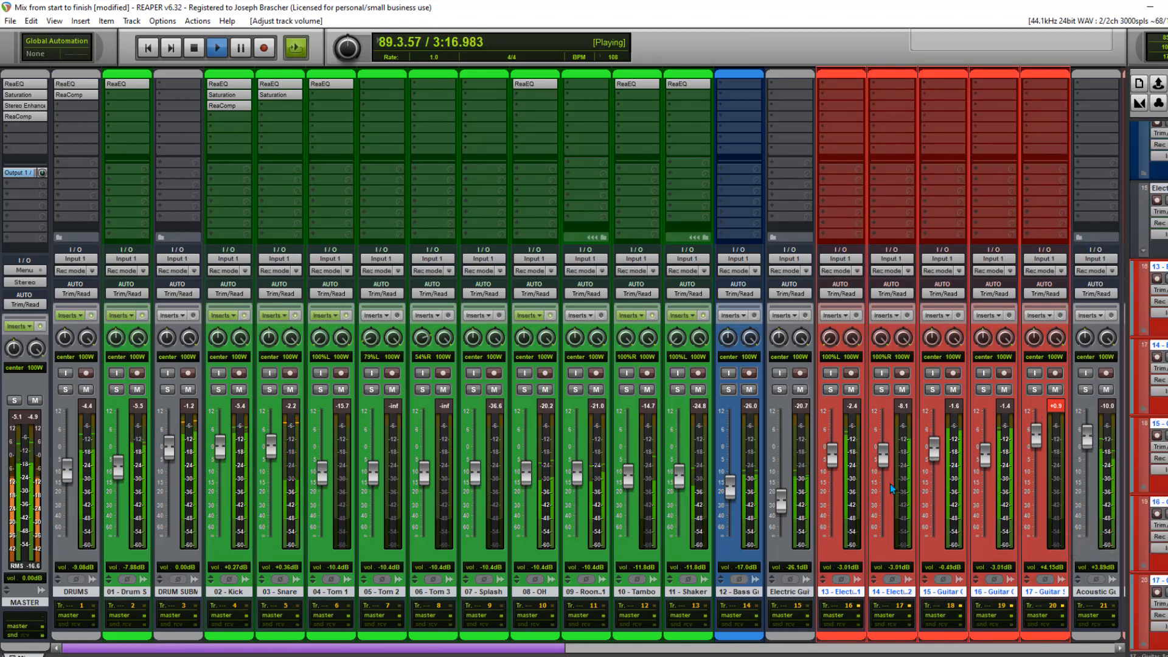
left_click(782, 502)
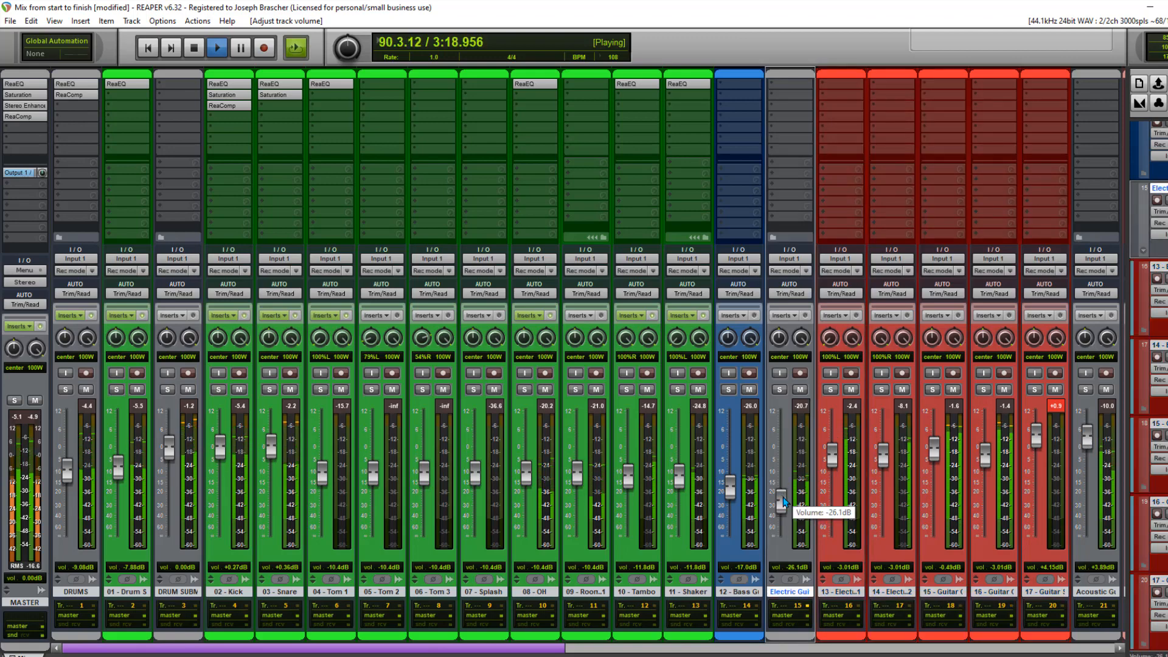
left_click_drag(785, 502, 782, 405)
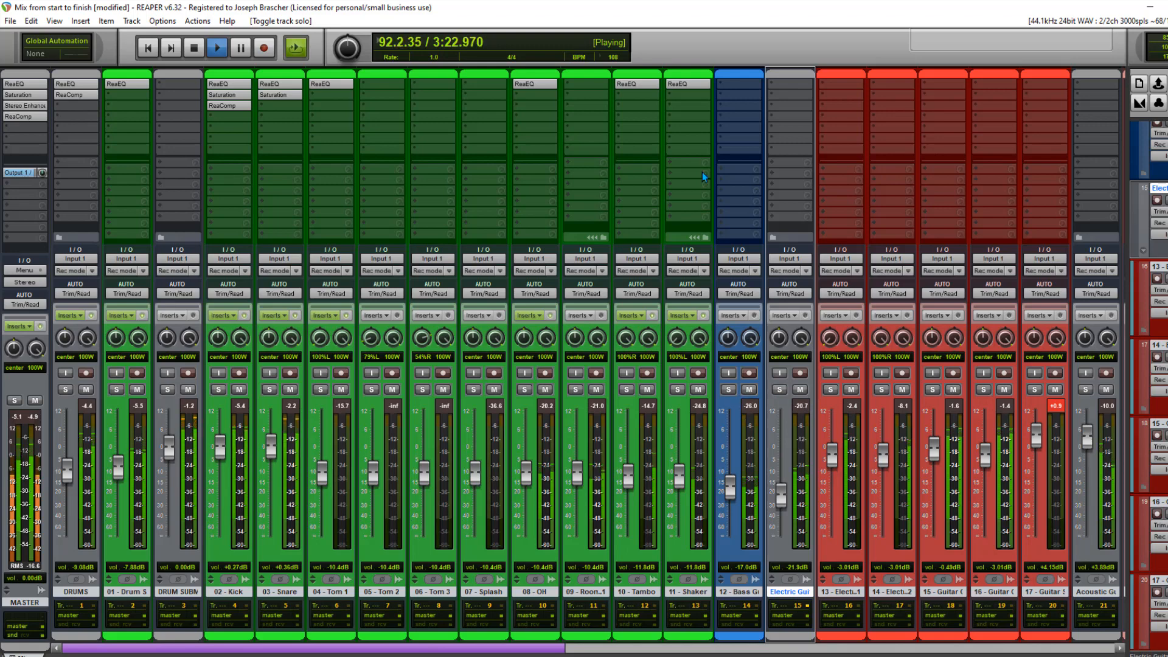
- Add a high shelf boosting 10360.4 Hz by 2.0 dB to the 10 Tambo track's ReaEQ
left_click(648, 84)
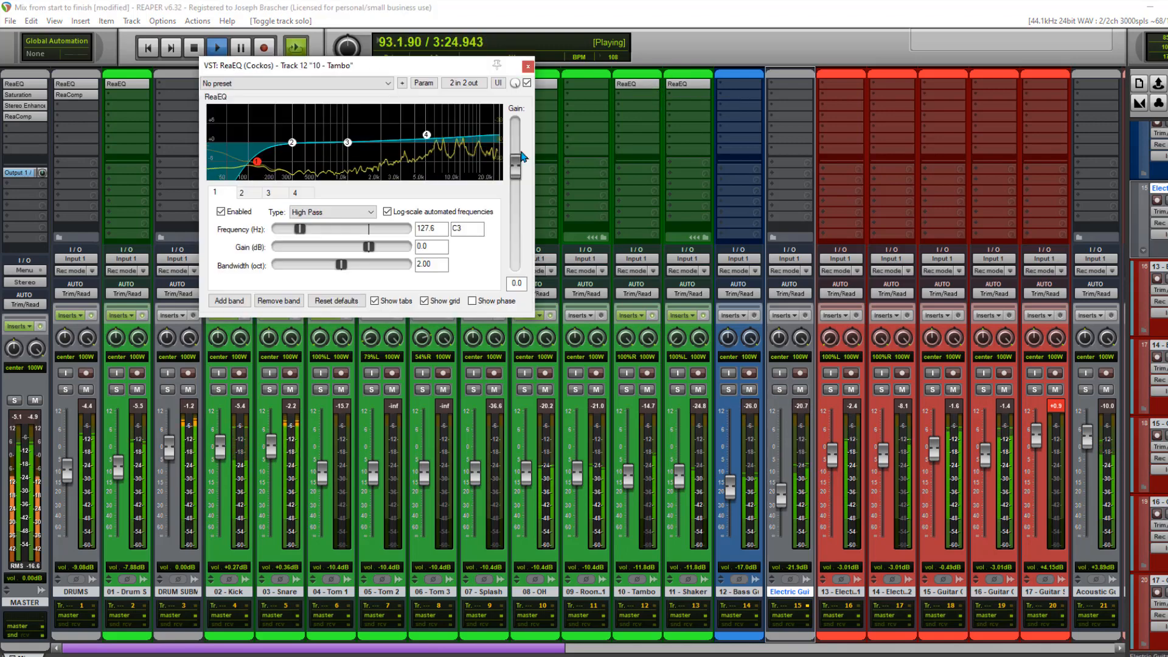
left_click(458, 129)
left_click_drag(458, 129, 463, 138)
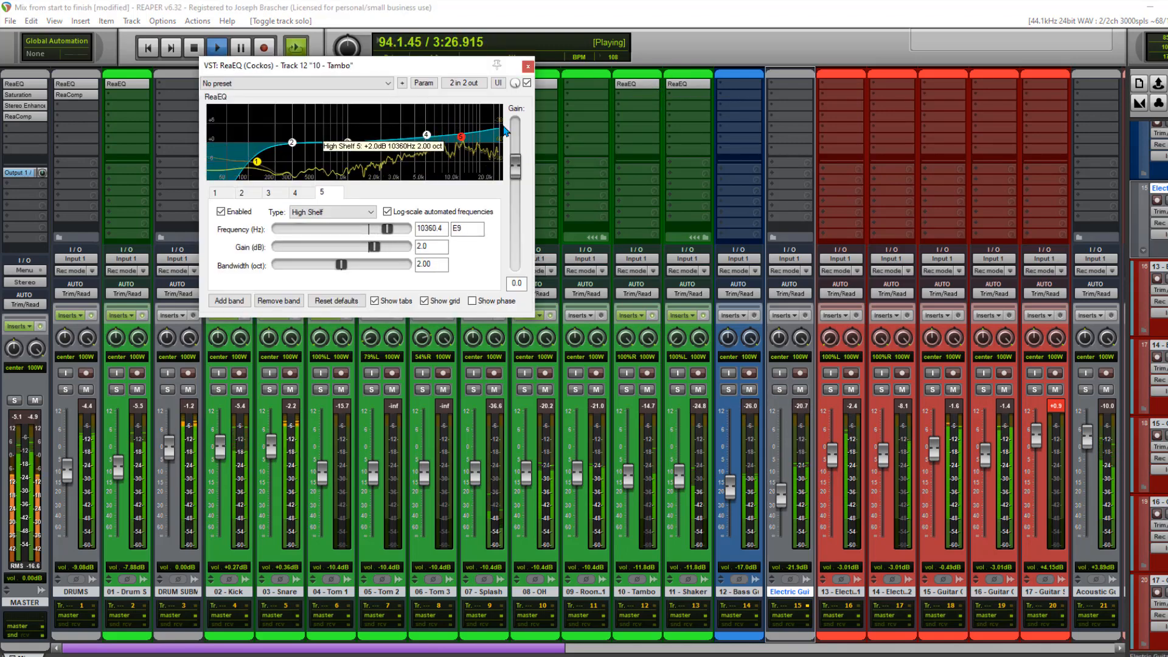
- Cut the second EQ band on 11 Shaker slightly while shifting it a little higher in frequency, and stop playback
left_click(683, 84)
mouse_move(312, 163)
left_mouse_down()
mouse_move(318, 117)
mouse_move(323, 168)
left_mouse_up()
left_click(548, 86)
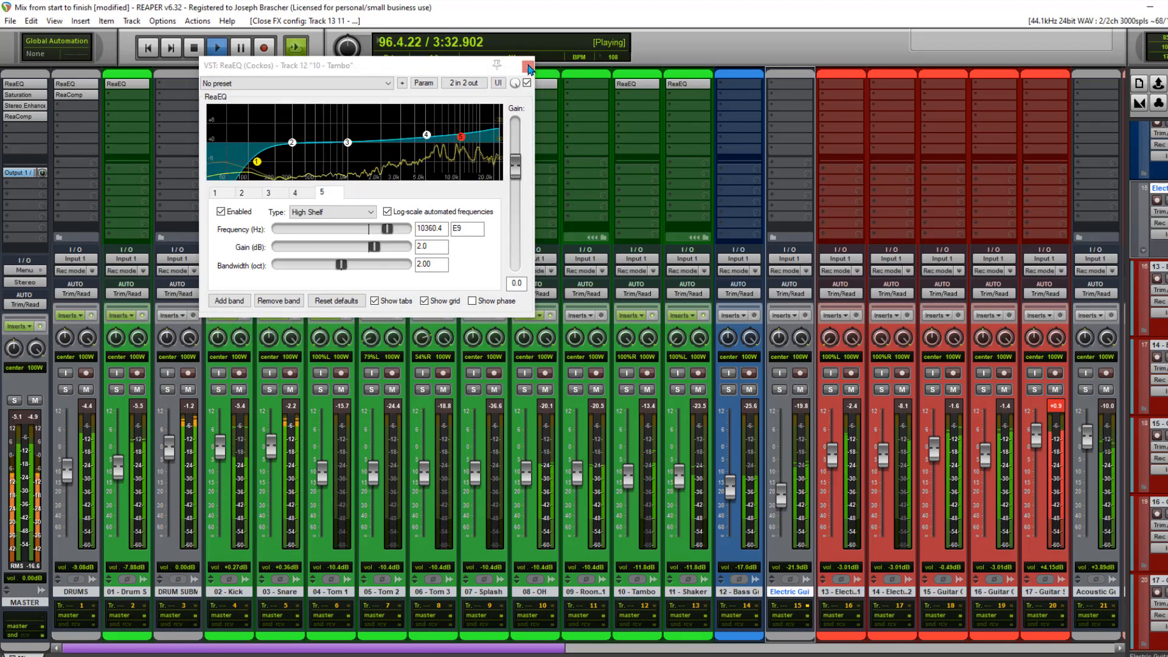
left_click(528, 65)
key("space")
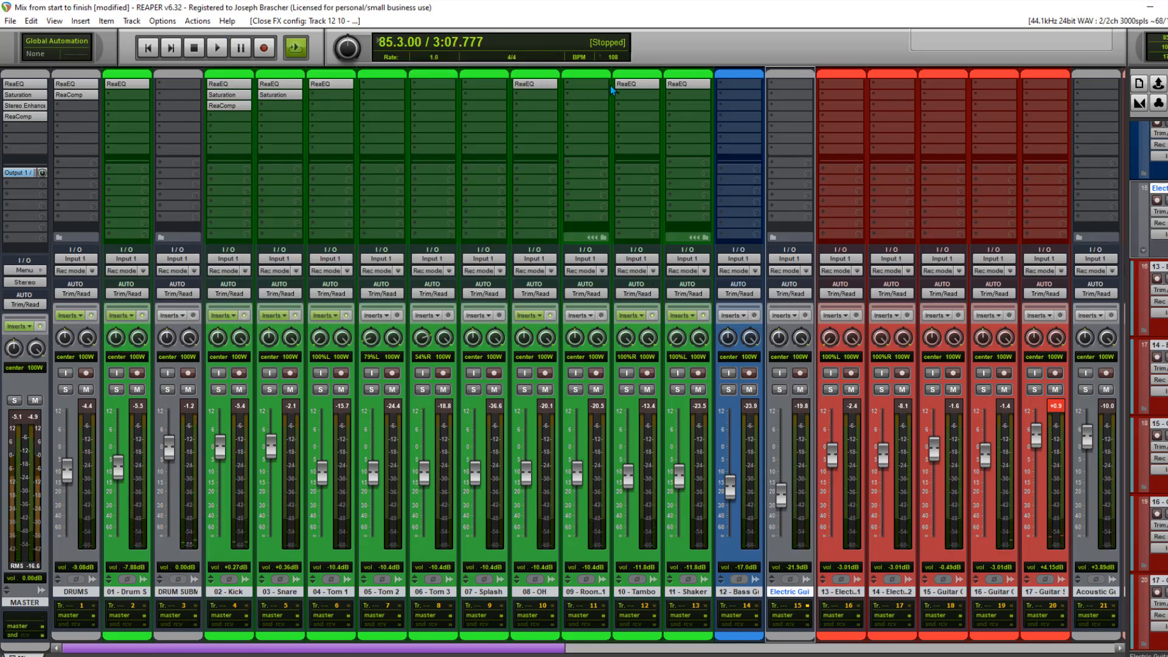
left_click(53, 21)
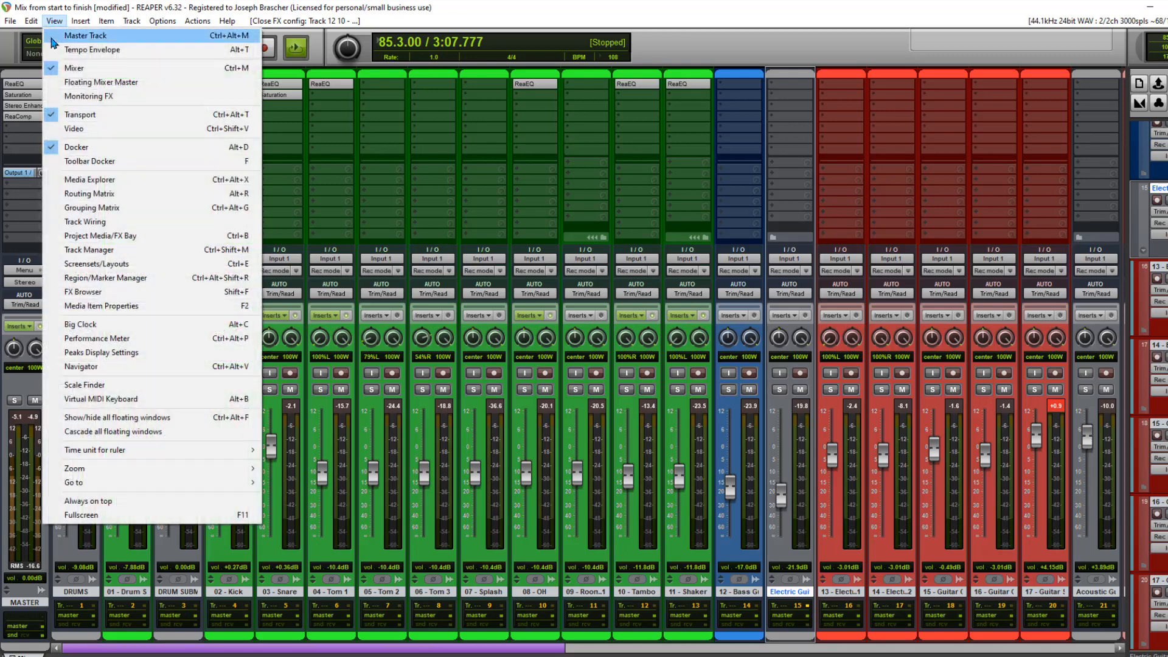
left_click(690, 36)
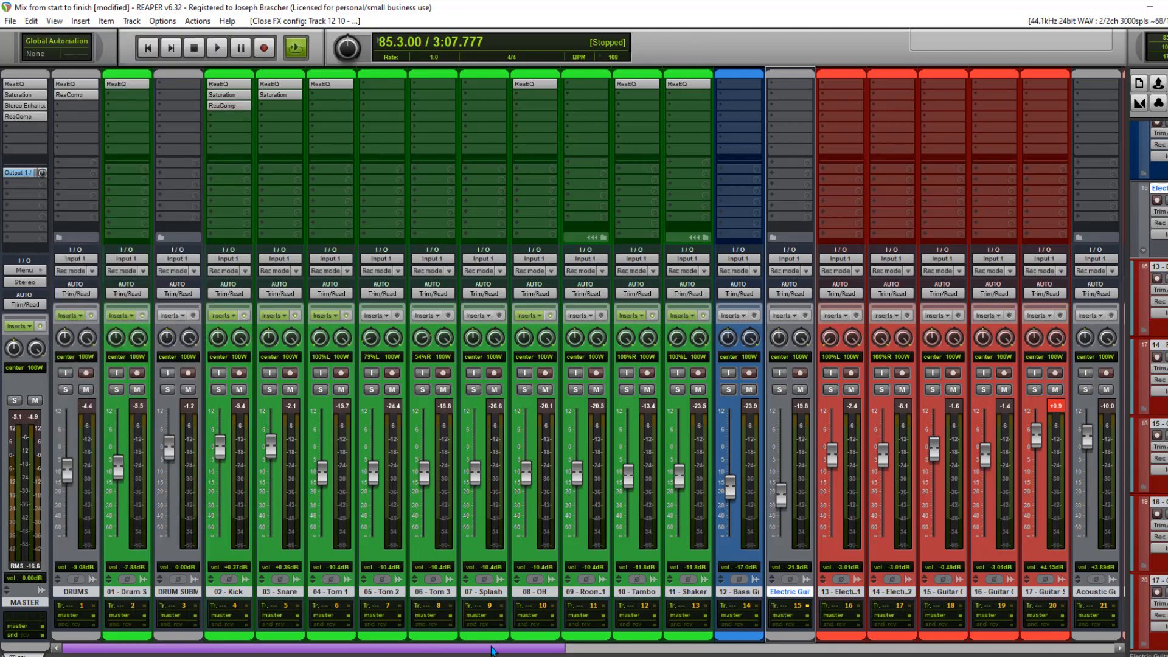
- During playback, adjust the threshold of the master track's ReaComp to -30.8 dB, then close the compressor and stop playback
left_click(29, 118)
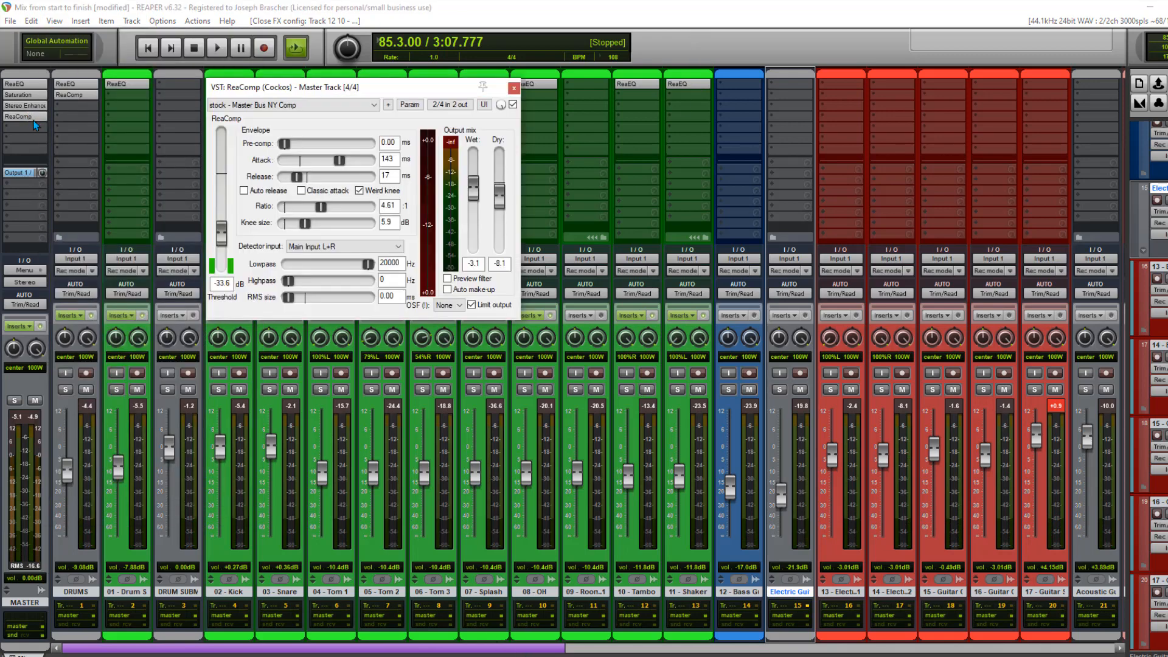
key("space")
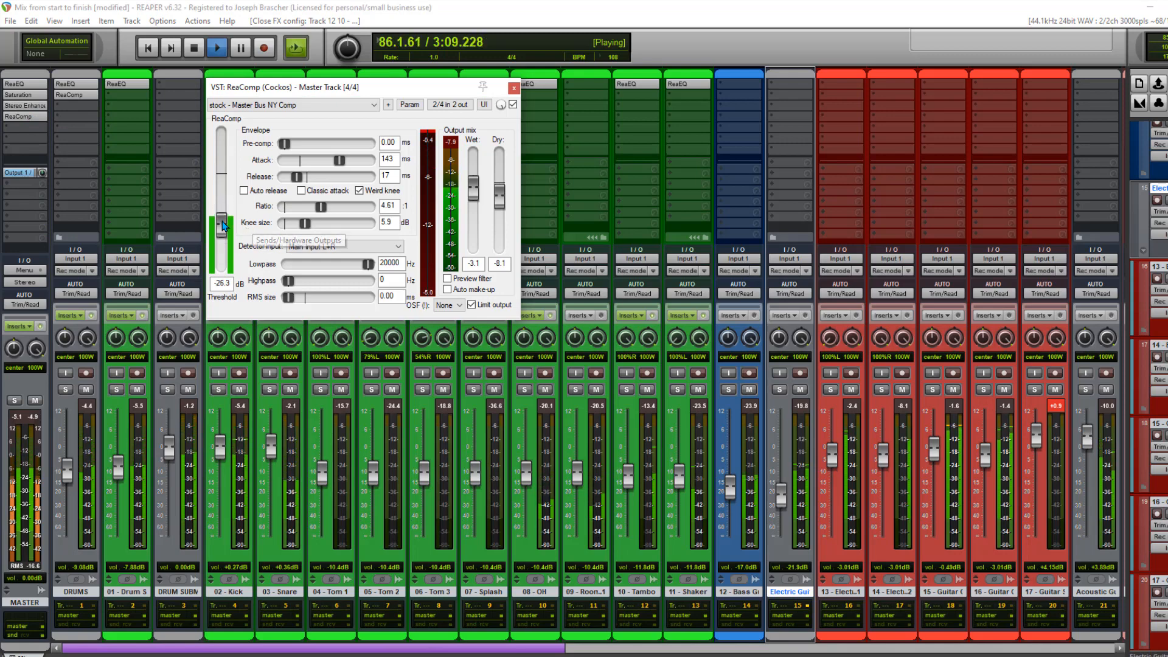
left_click_drag(222, 235, 221, 230)
key("space")
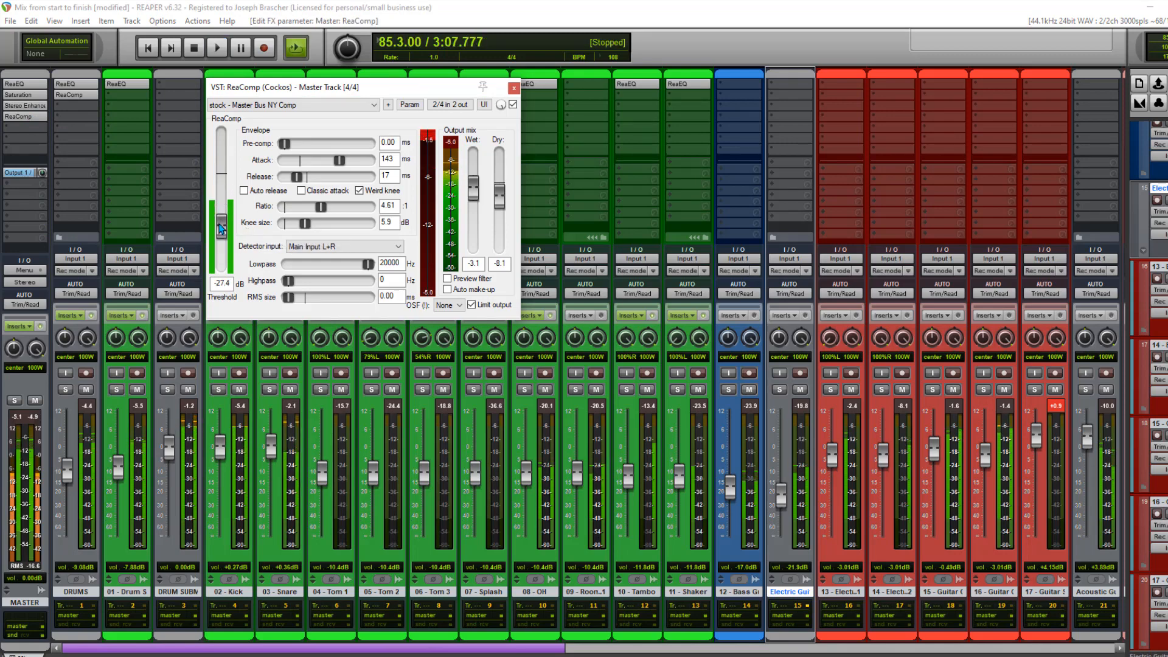
key("space")
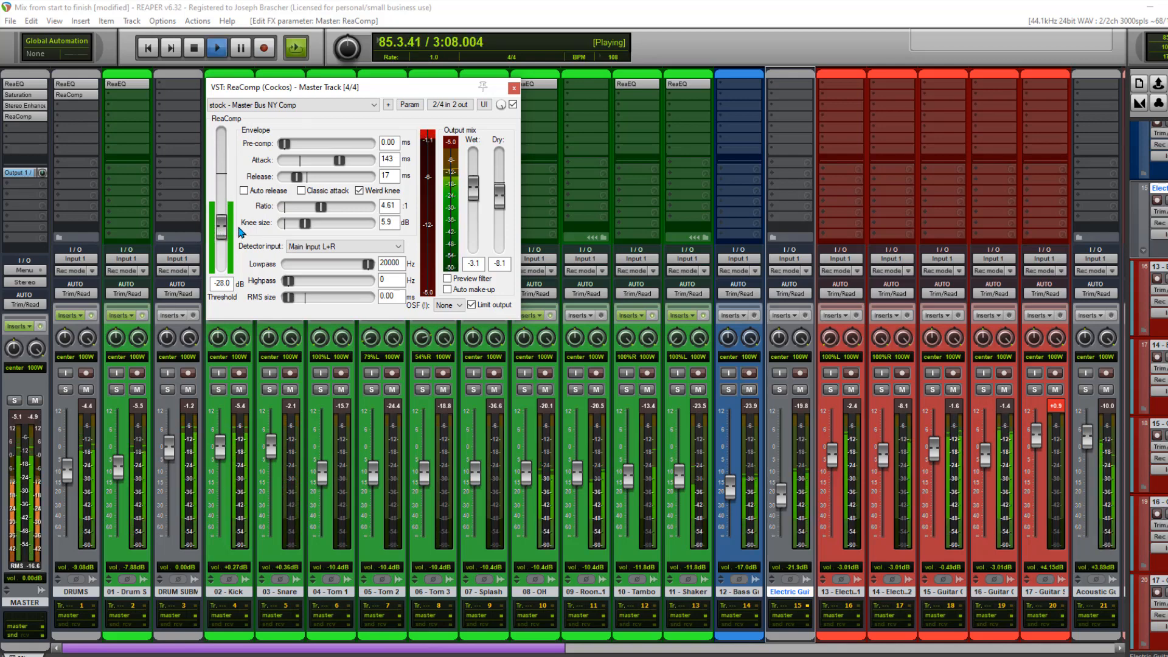
key("space")
left_click_drag(214, 238, 220, 238)
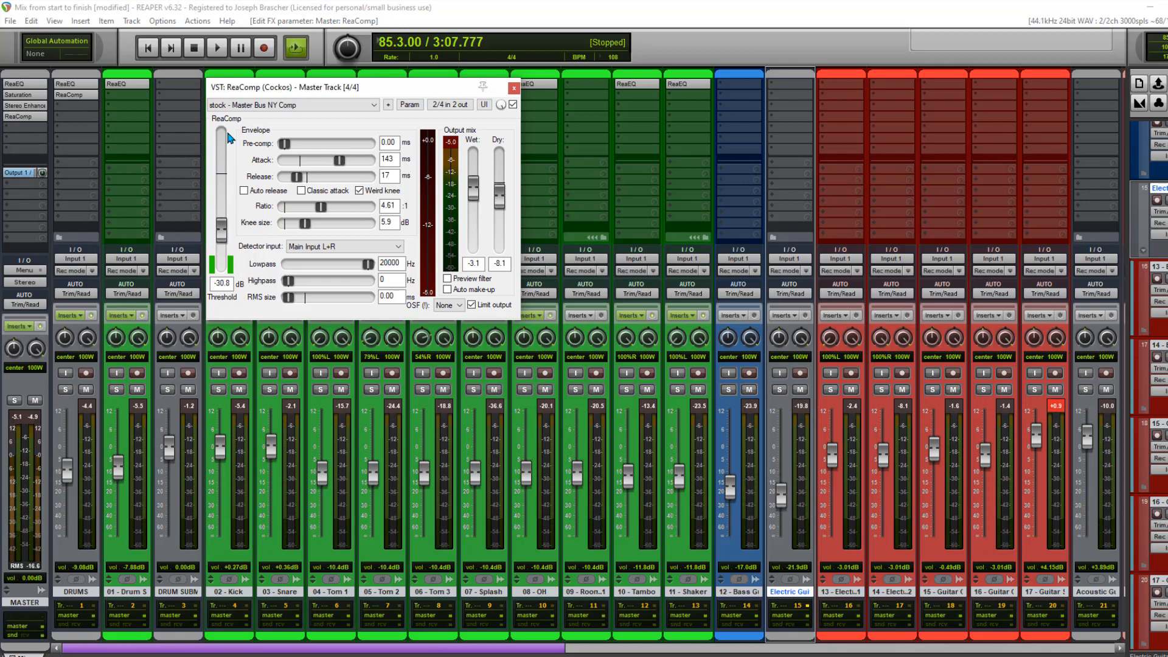
key("space")
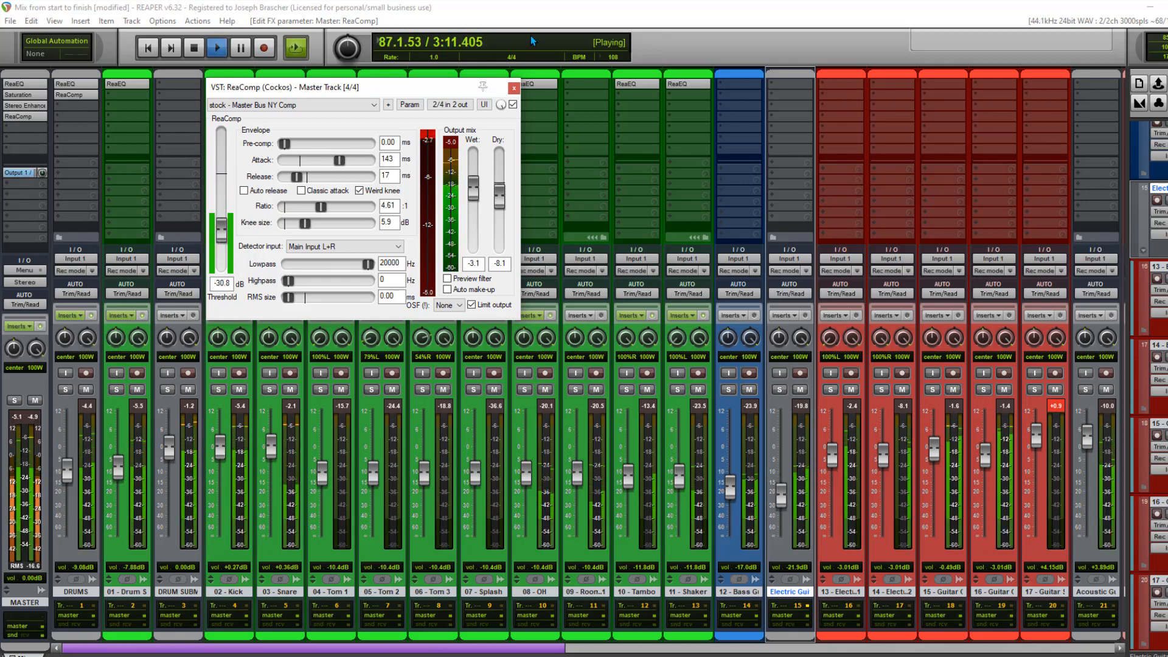
left_click(514, 88)
key("space")
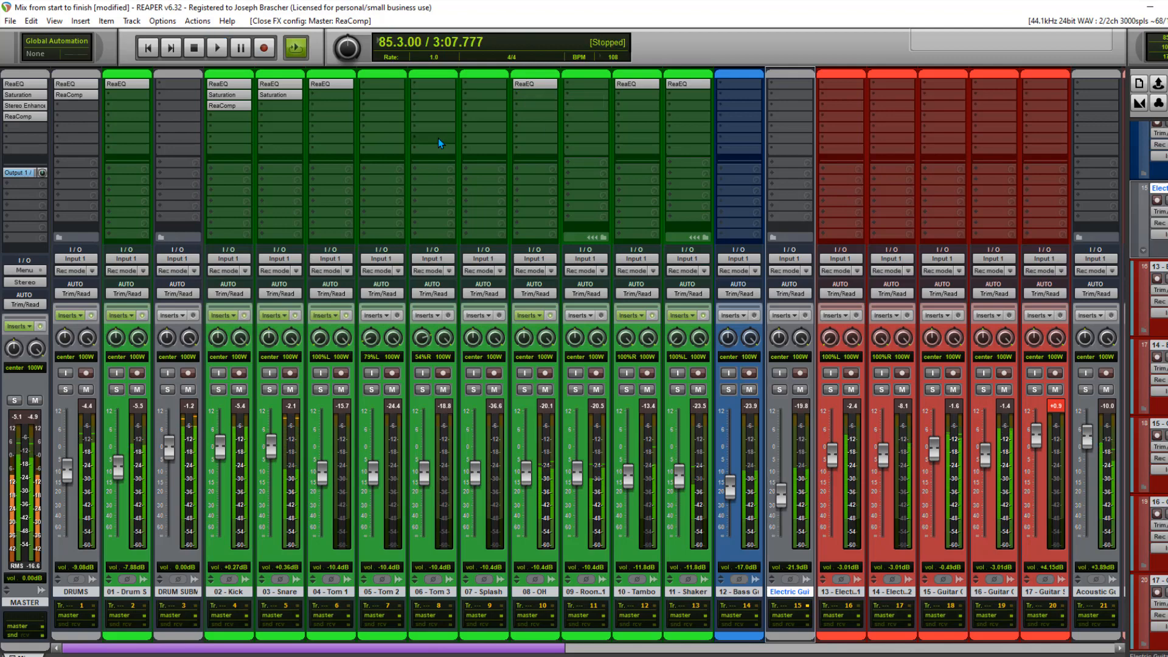
- Compare the mix with and without drum processing by toggling the effects bypass on all tracks from DRUMS to 11 - Shaker during playback
left_click(78, 535)
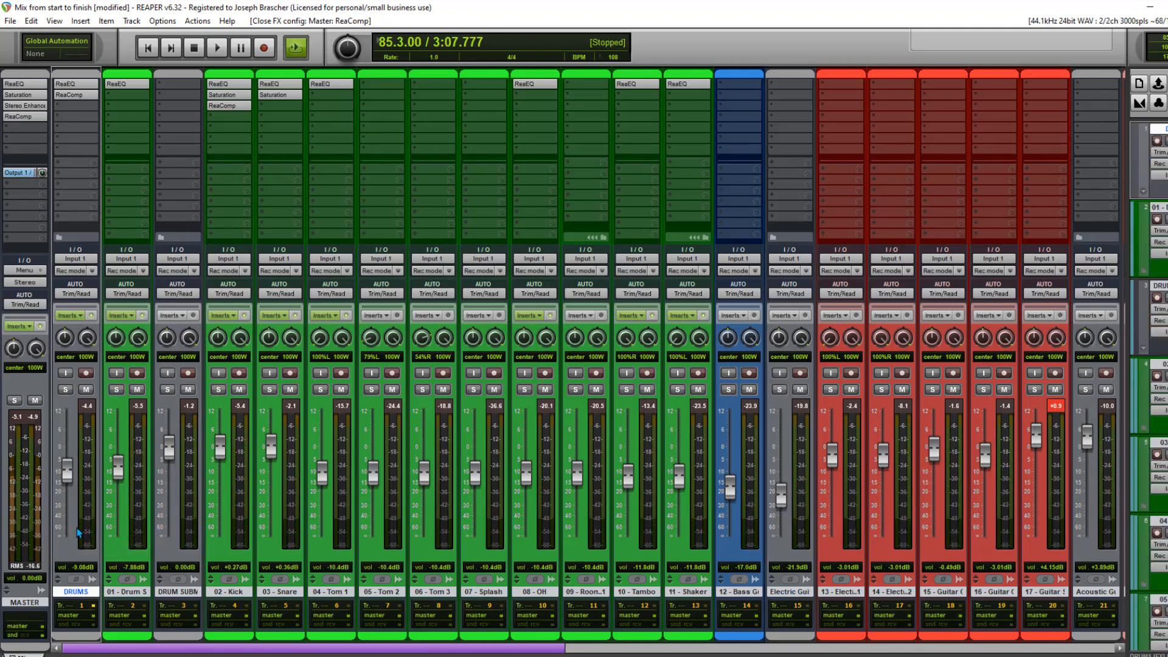
key("space")
left_click(686, 538, "shift")
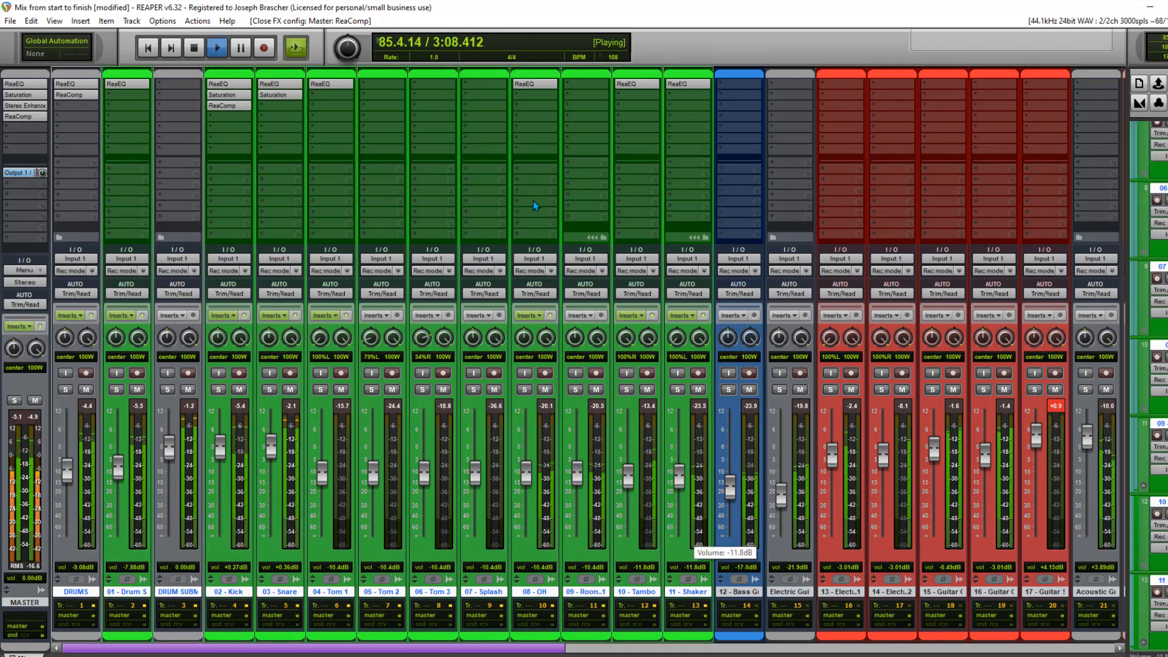
left_click(142, 315)
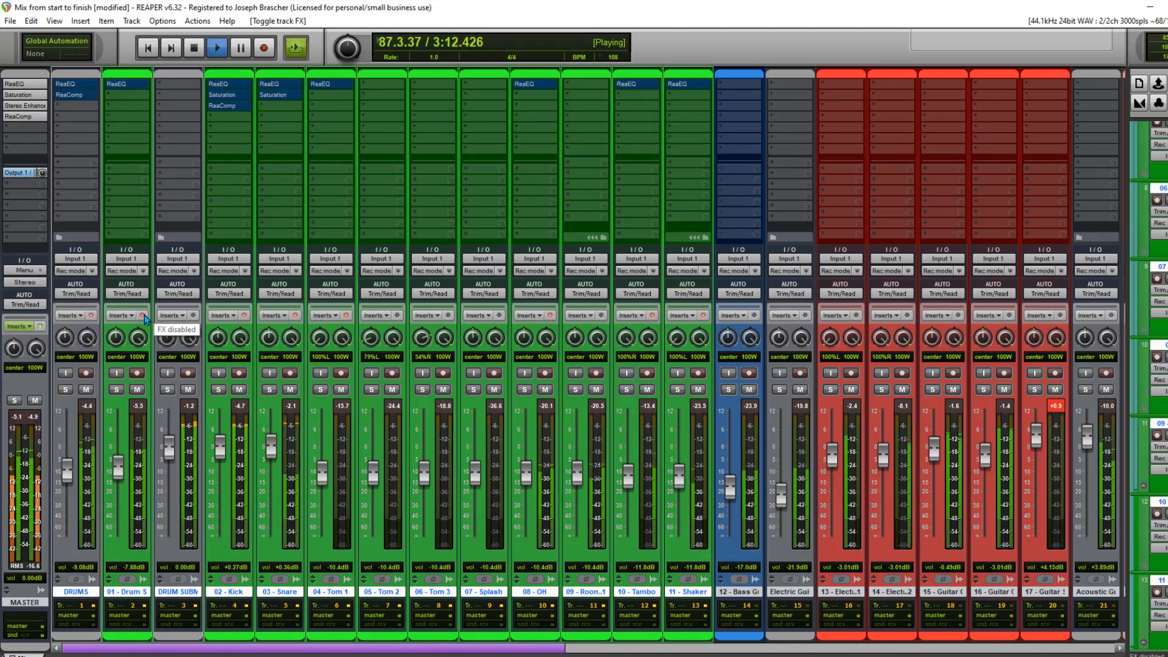
left_click(145, 315)
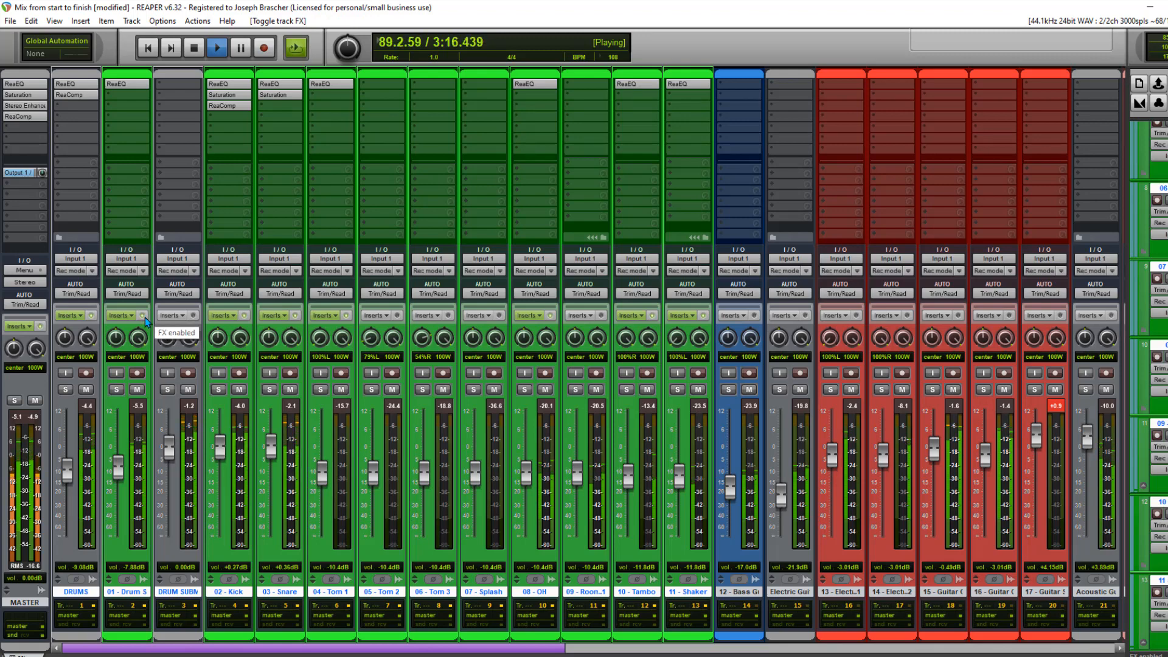
left_click(145, 317)
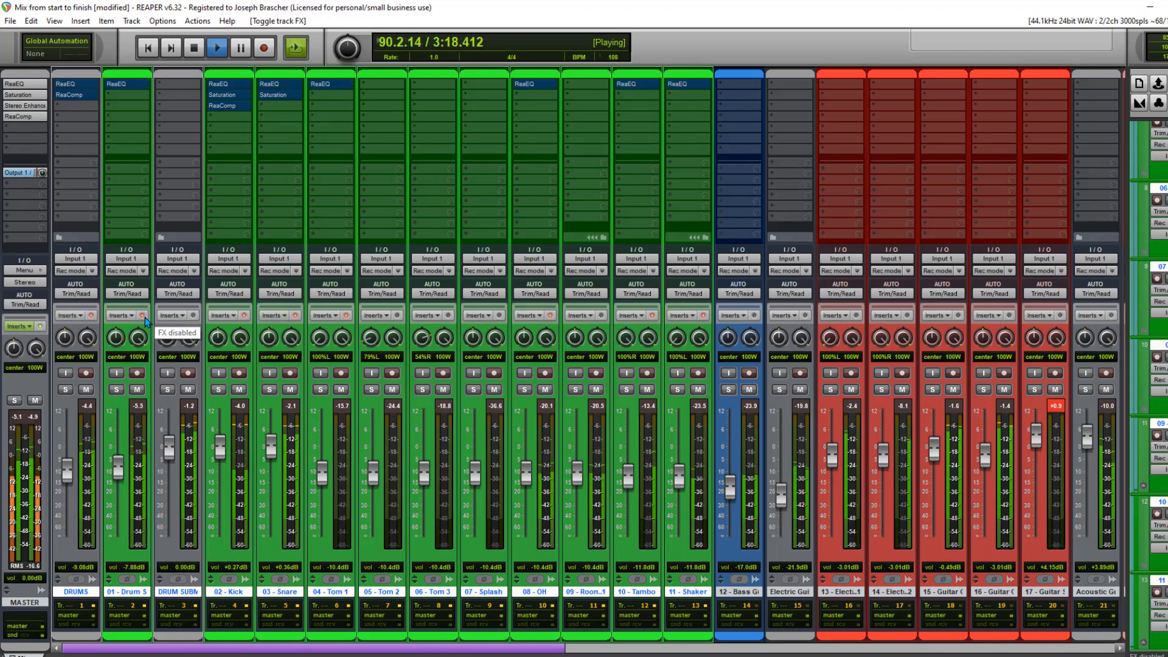
left_click(144, 317)
left_click(145, 317)
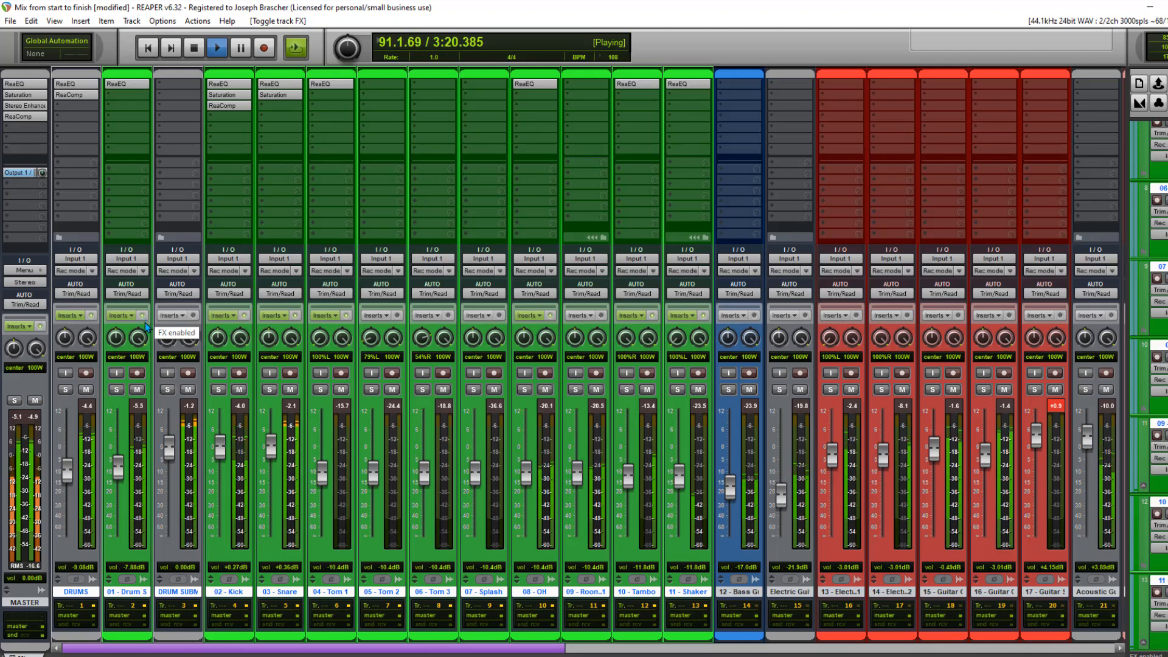
key("space")
- Save the project and select only the 04 - Tom 1 track
left_click(10, 21)
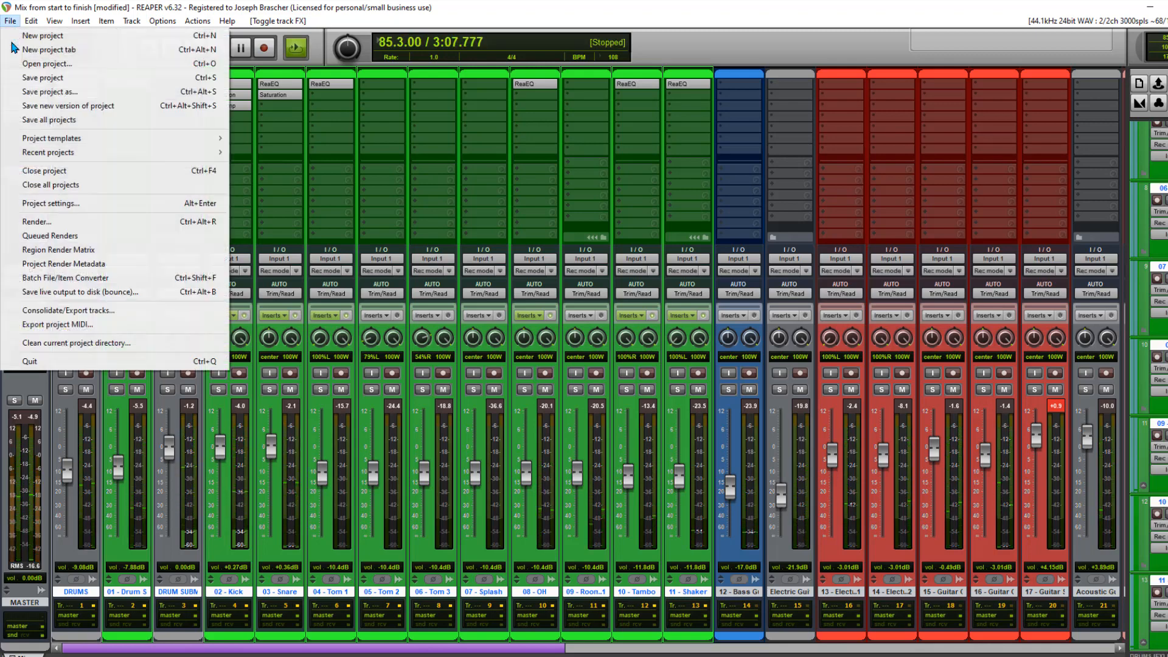
left_click(19, 79)
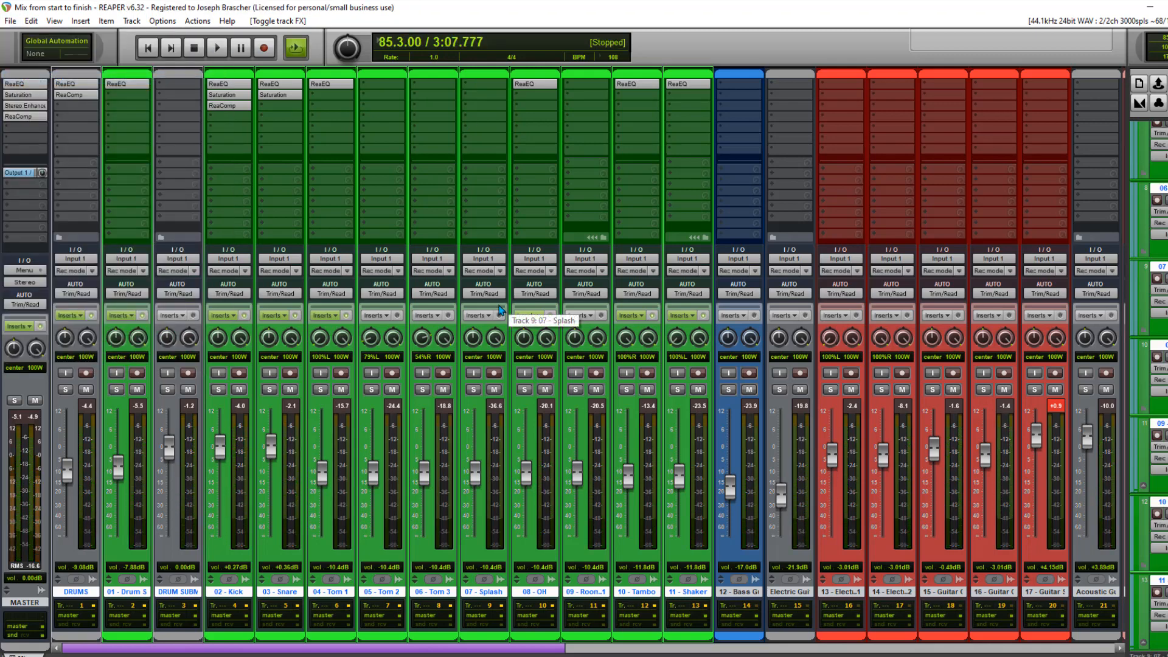
left_click(338, 556)
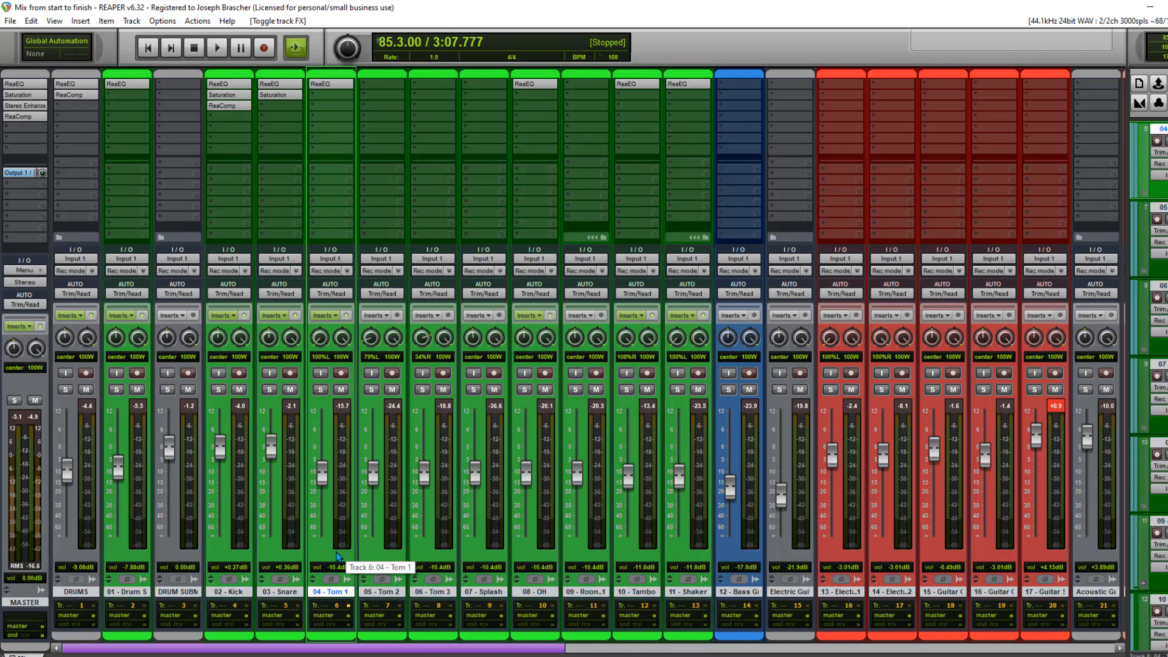